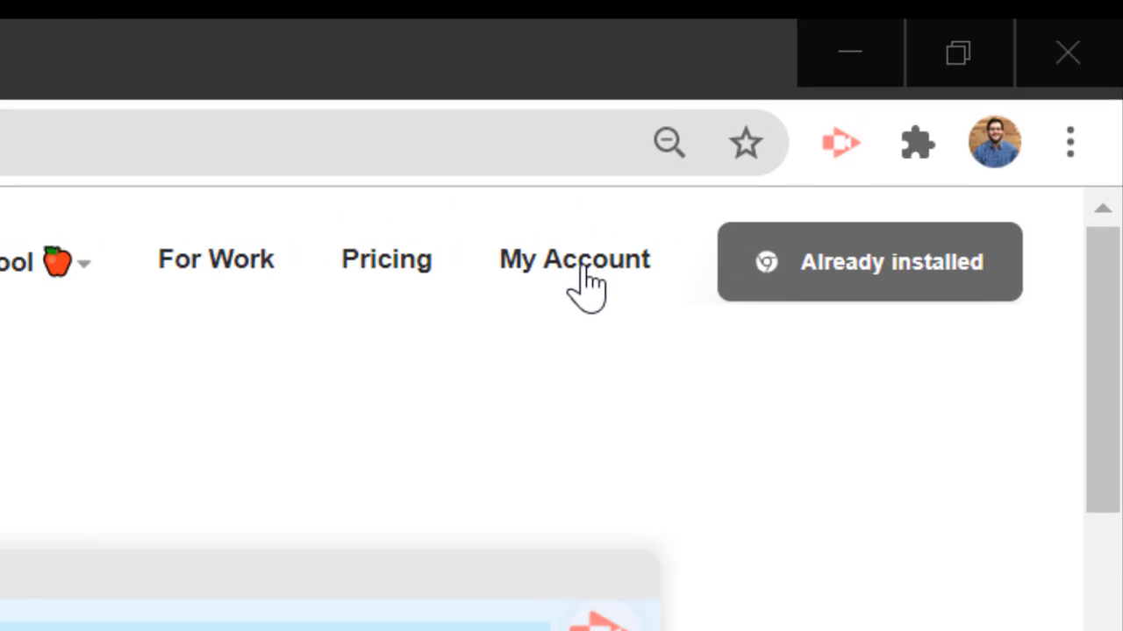
Step: Open Screencastify's Submit page from the browser extension
click(849, 156)
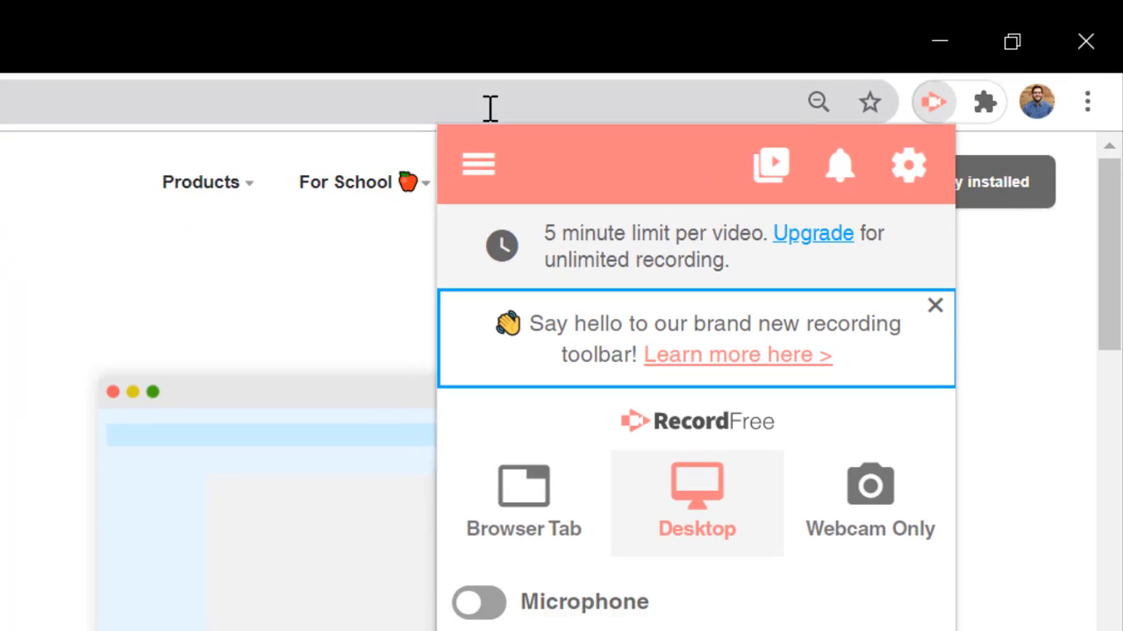
click(506, 163)
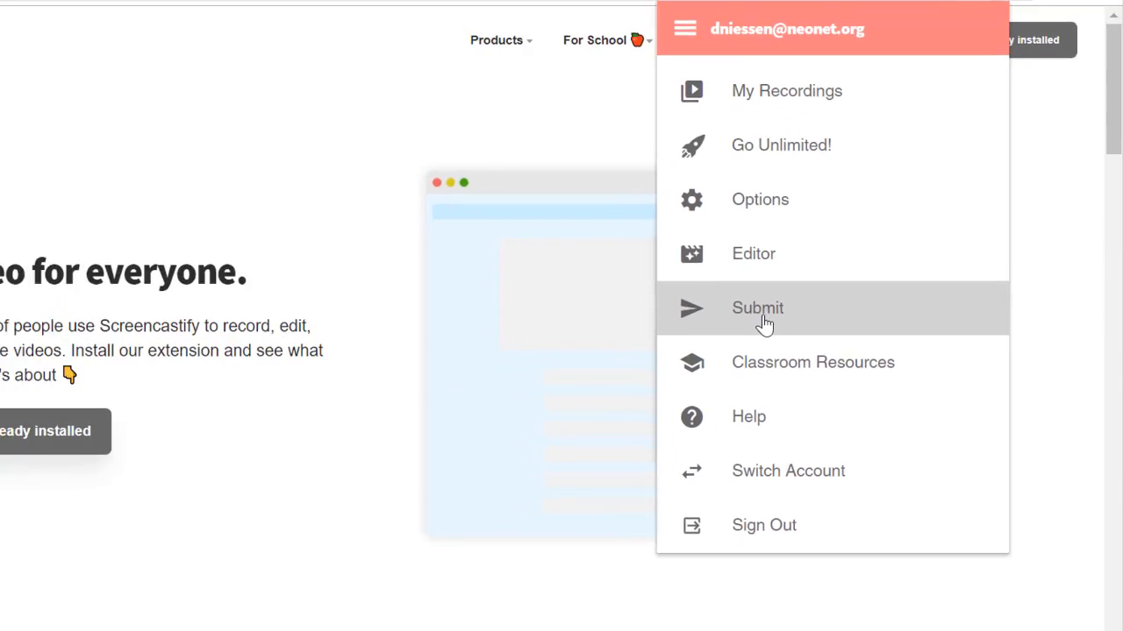
click(617, 298)
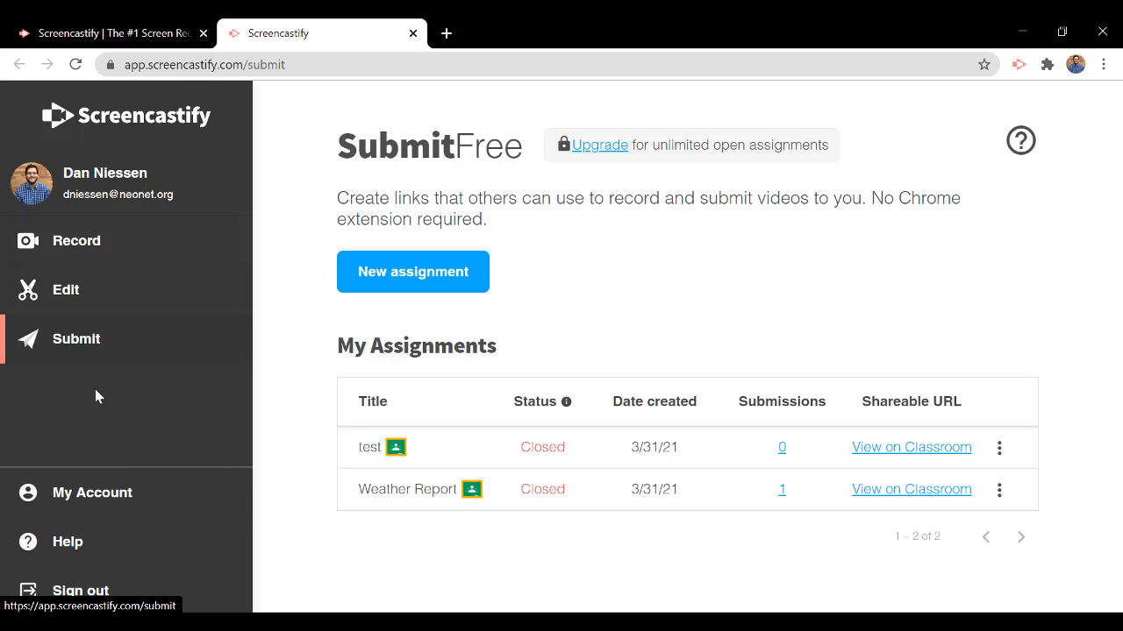
Step: Turn on the Google Classroom integration in the account settings and grant Screencastify access with the existing Google account
click(111, 500)
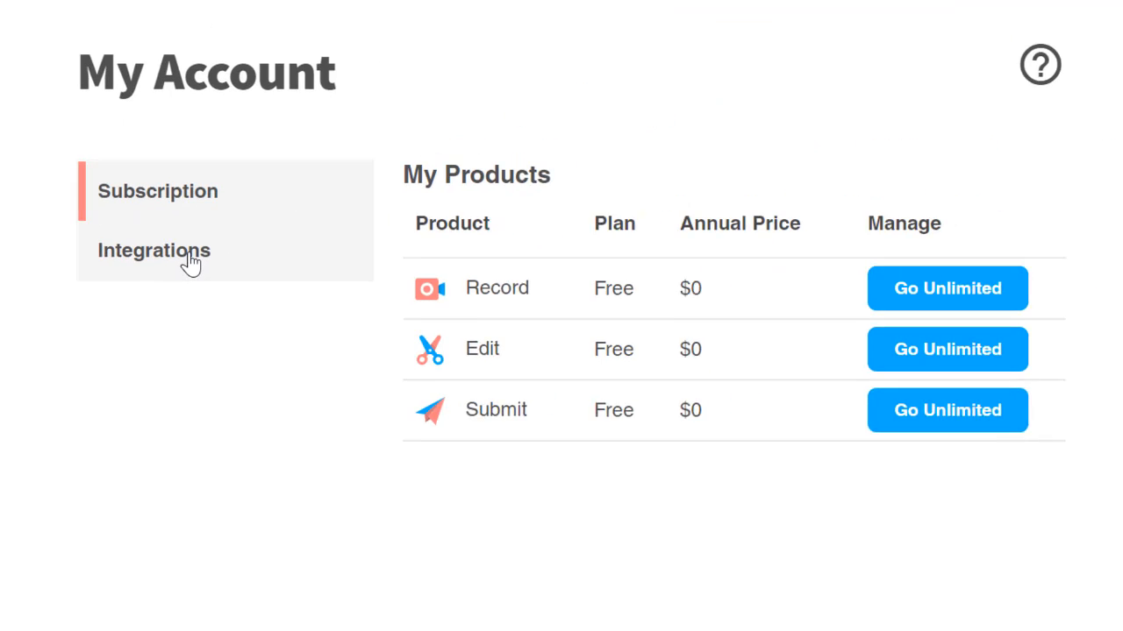
click(192, 260)
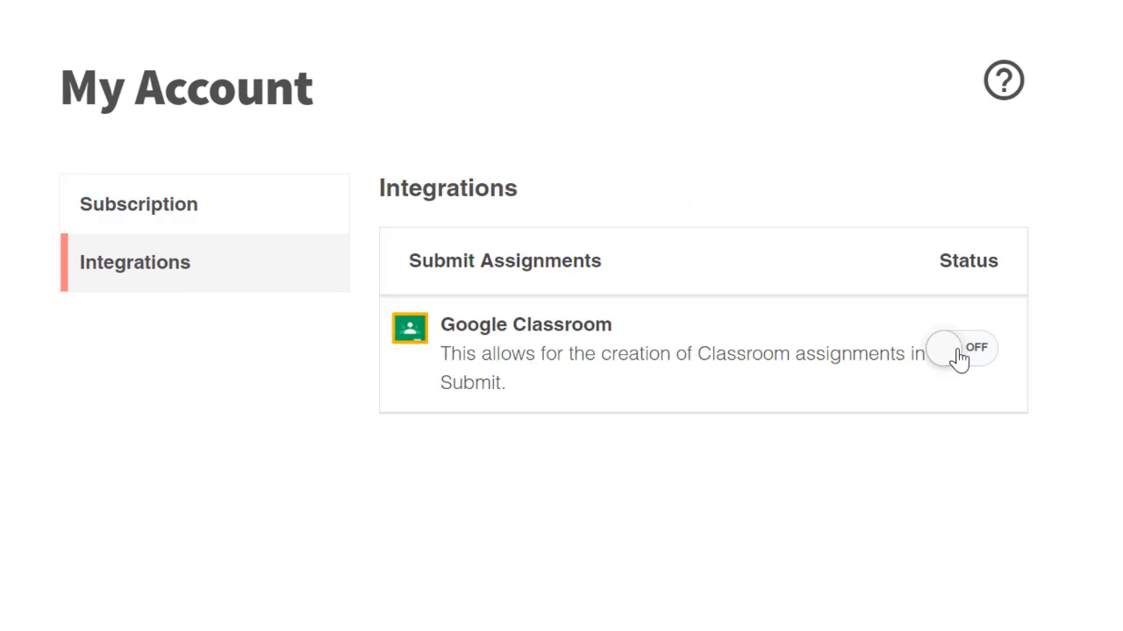
click(958, 355)
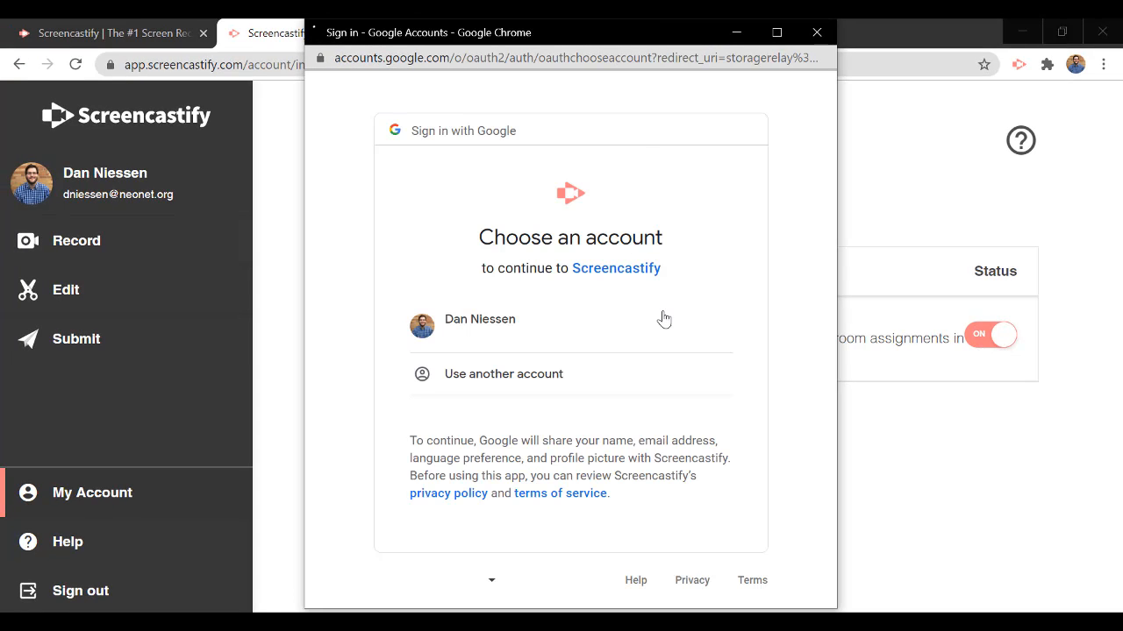
click(521, 333)
scroll(744, 481, down, 7)
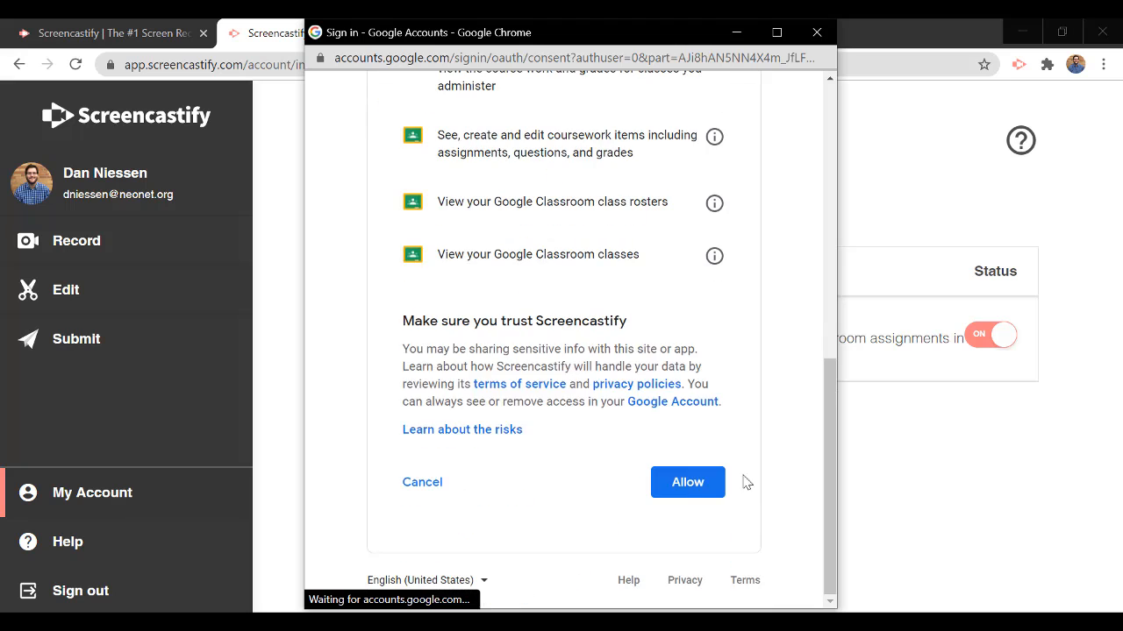
click(692, 493)
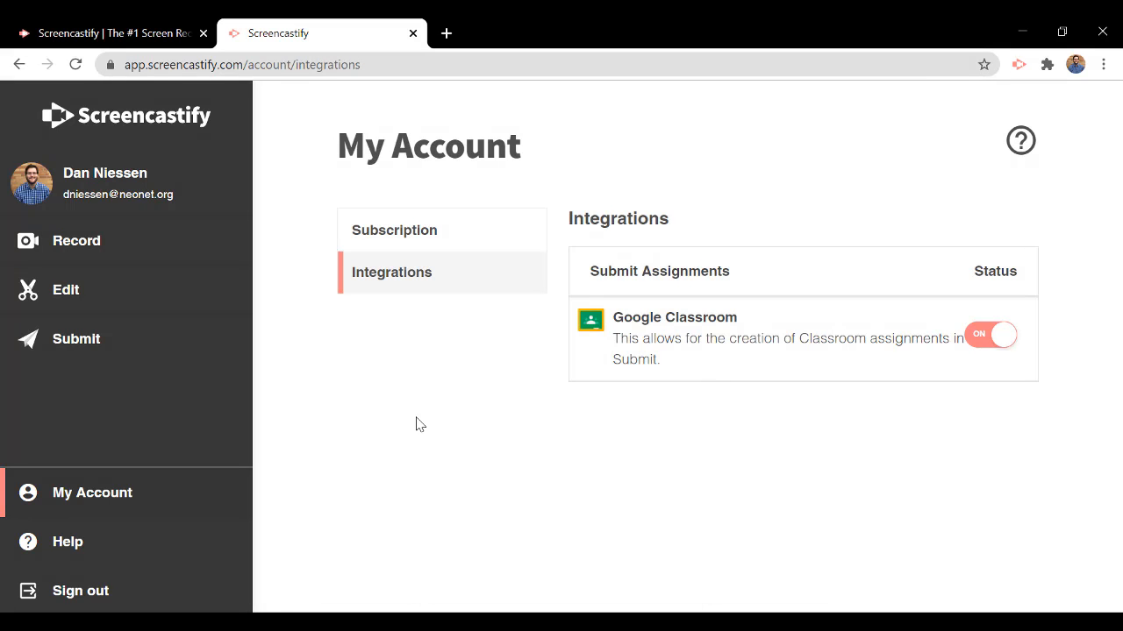
Step: Start a new assignment on the Submit page with Google Classroom as the assignment type
click(87, 344)
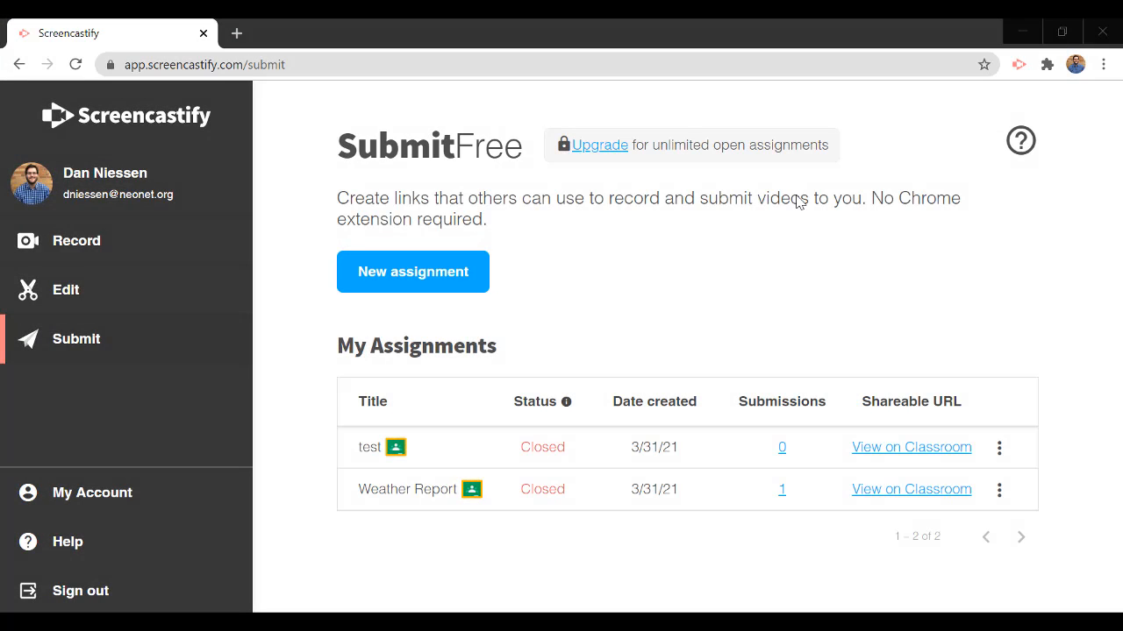
click(431, 285)
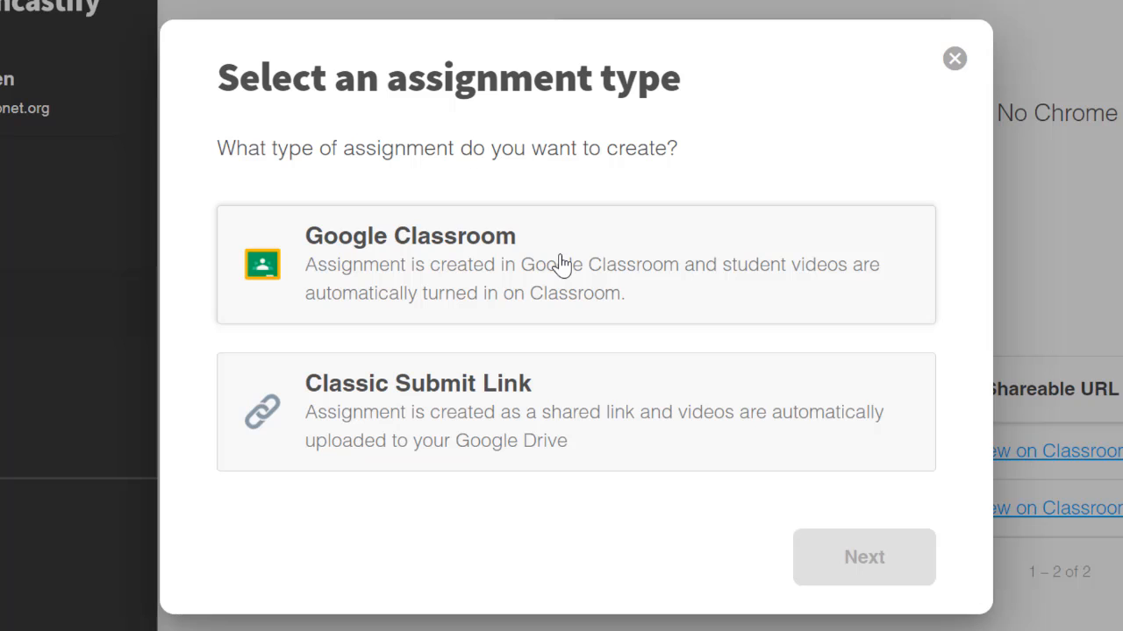
click(505, 274)
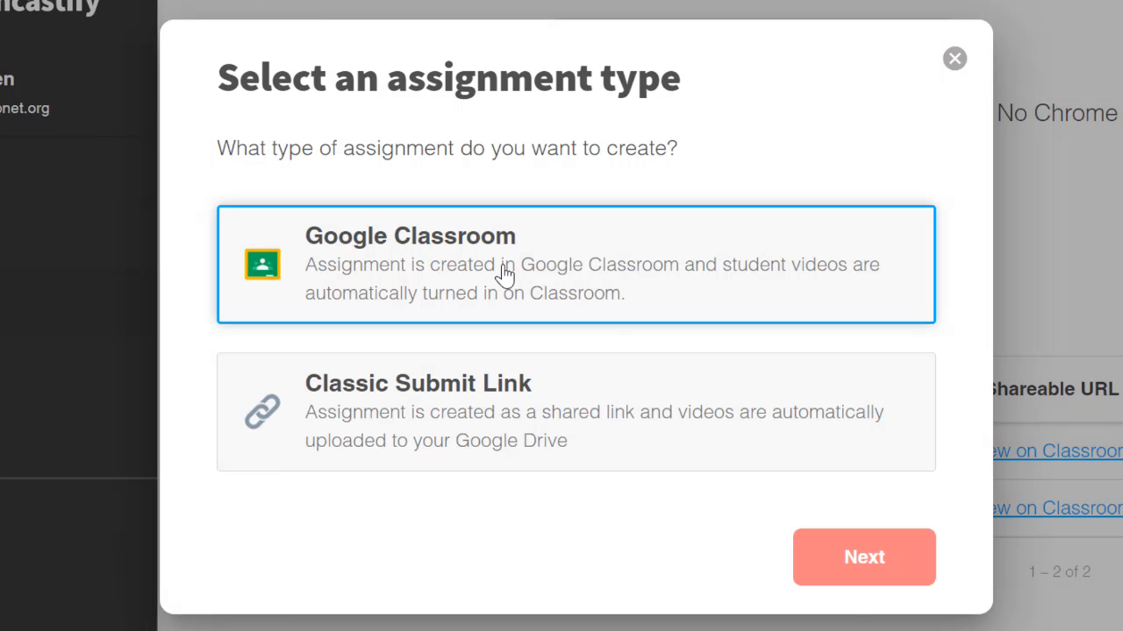
click(857, 570)
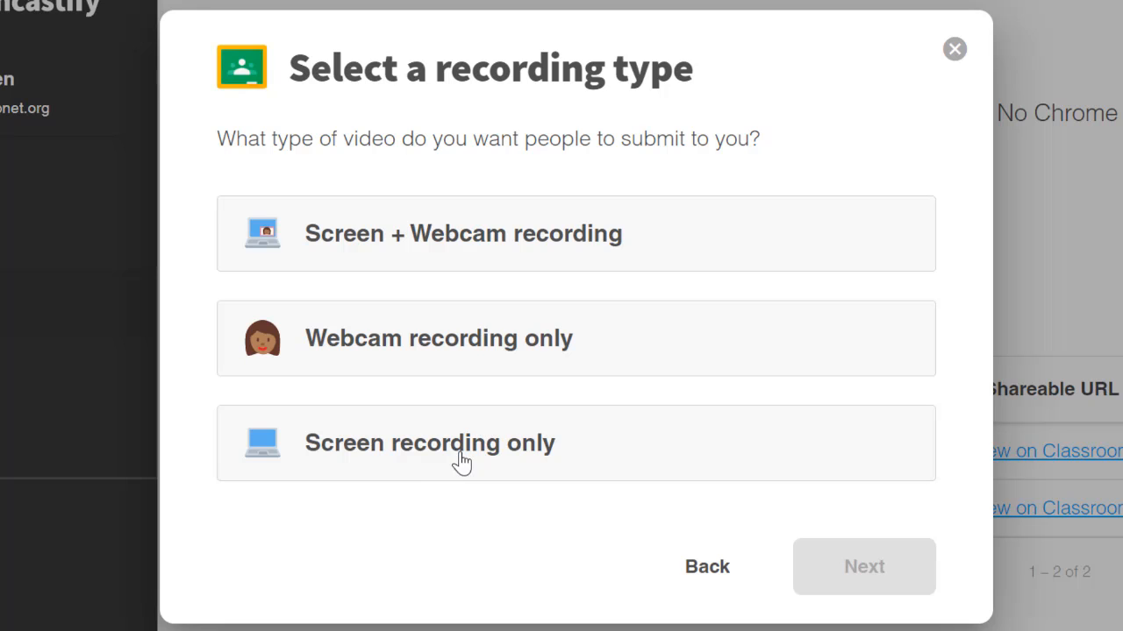
Step: Set the assignment's recording type to Screen recording only and continue to naming the assignment
click(342, 252)
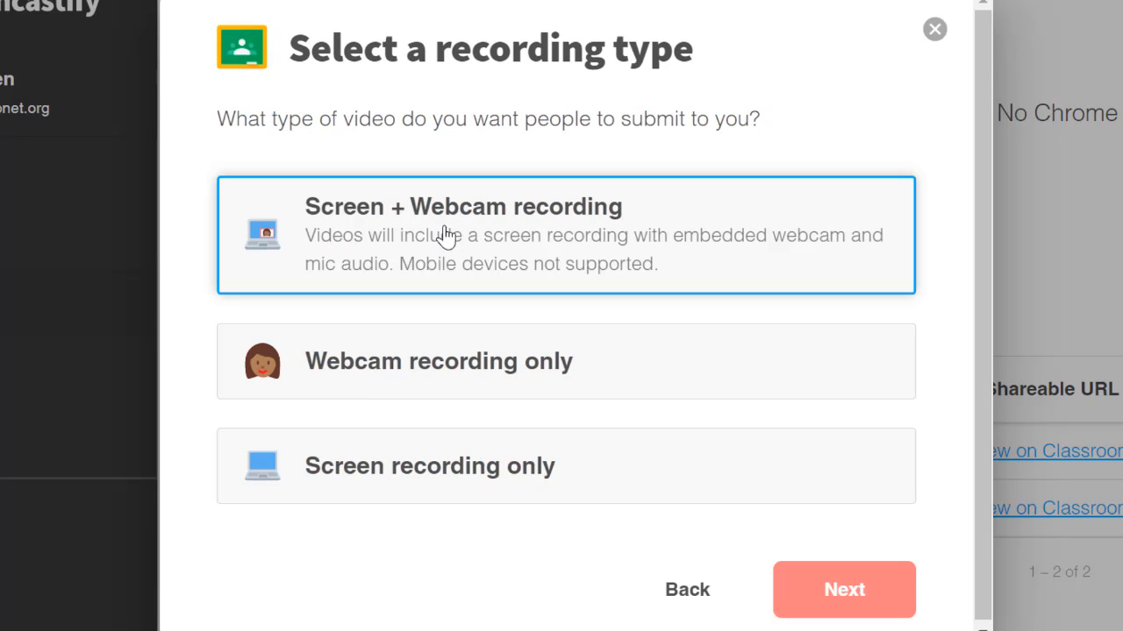
click(491, 387)
click(469, 443)
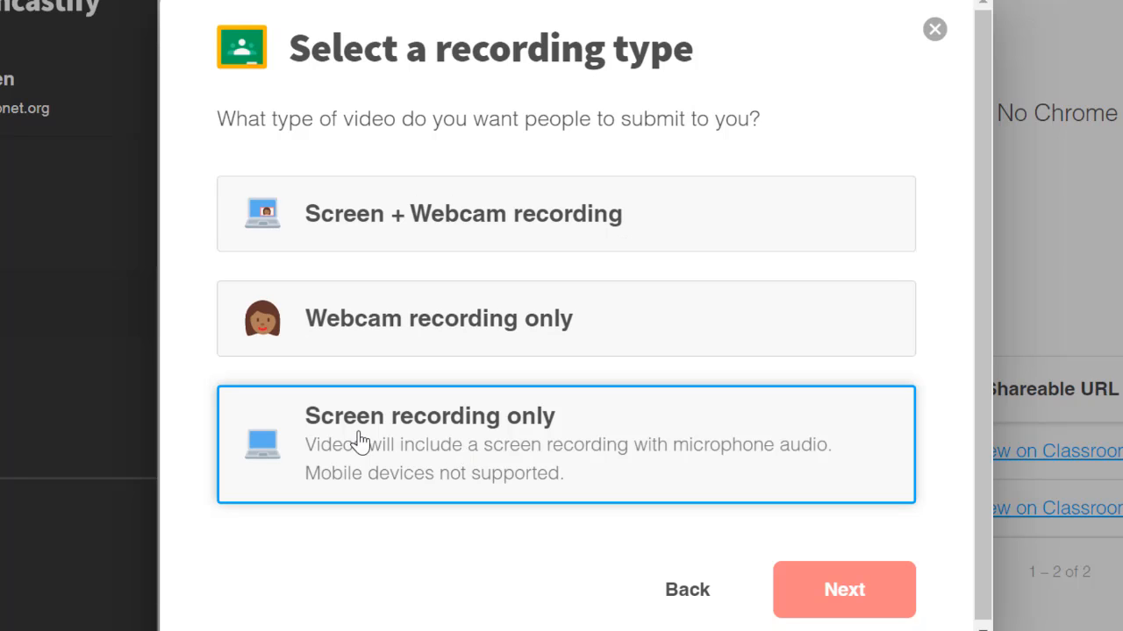
click(851, 593)
Step: Title the assignment "Weather Report", enter the instructions "Make a 5 day weather forecast", and continue to the Classroom setup
click(379, 269)
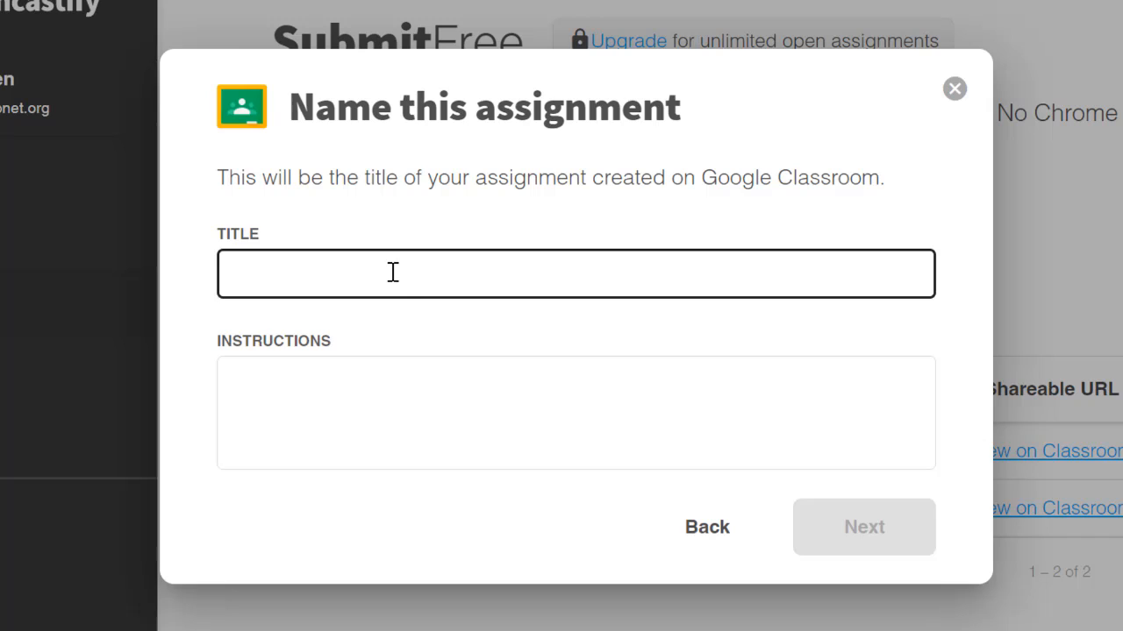
click(393, 273)
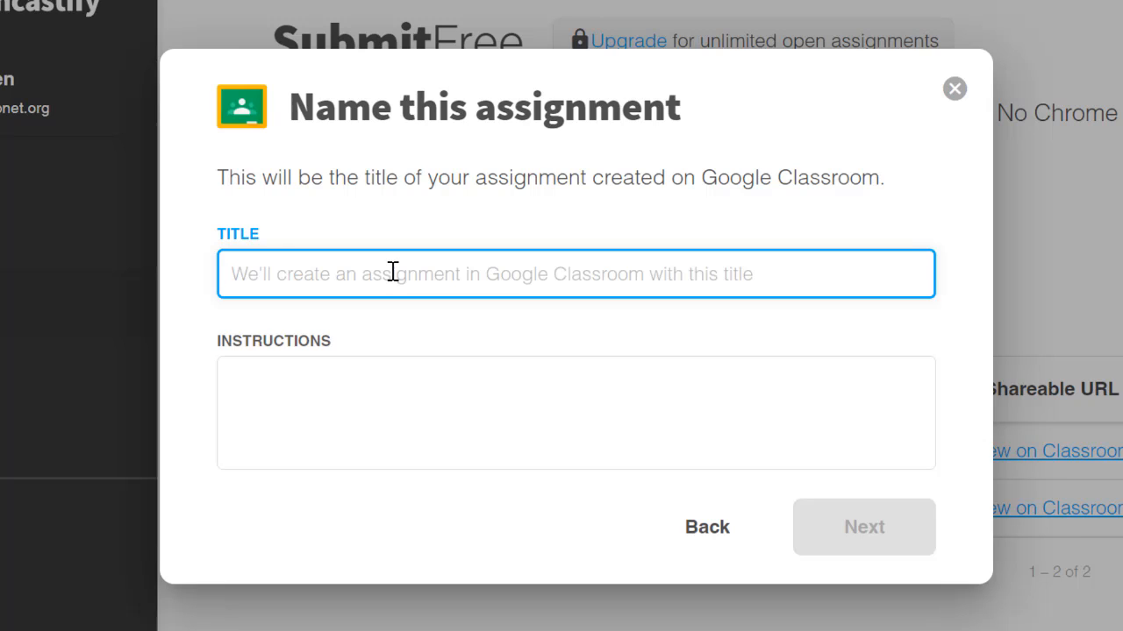
text(We)
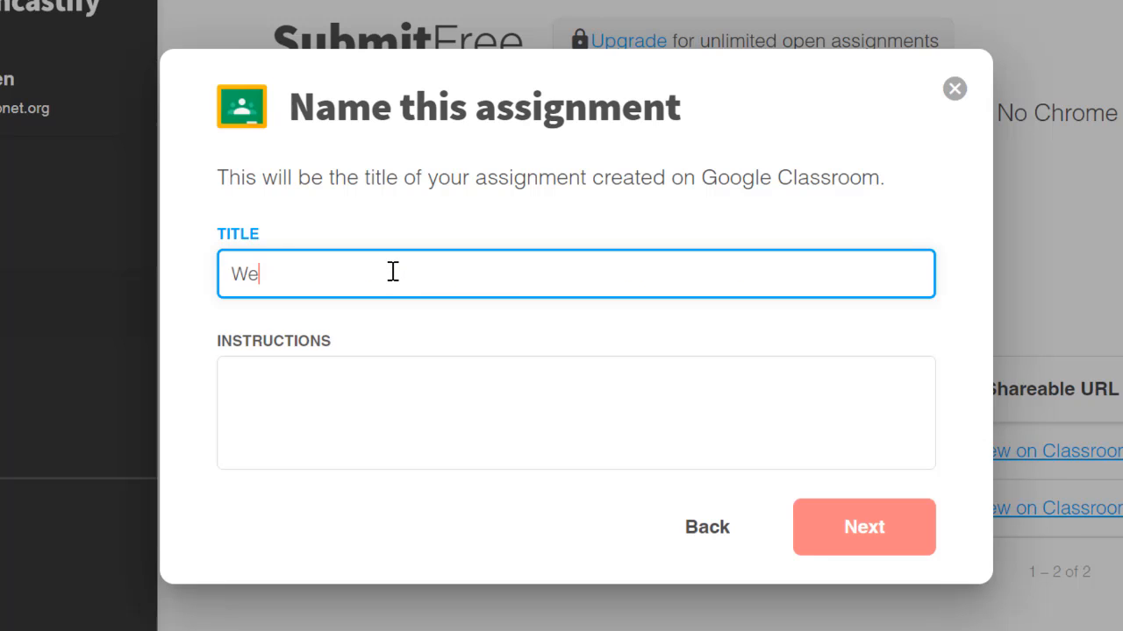
text(ather Report)
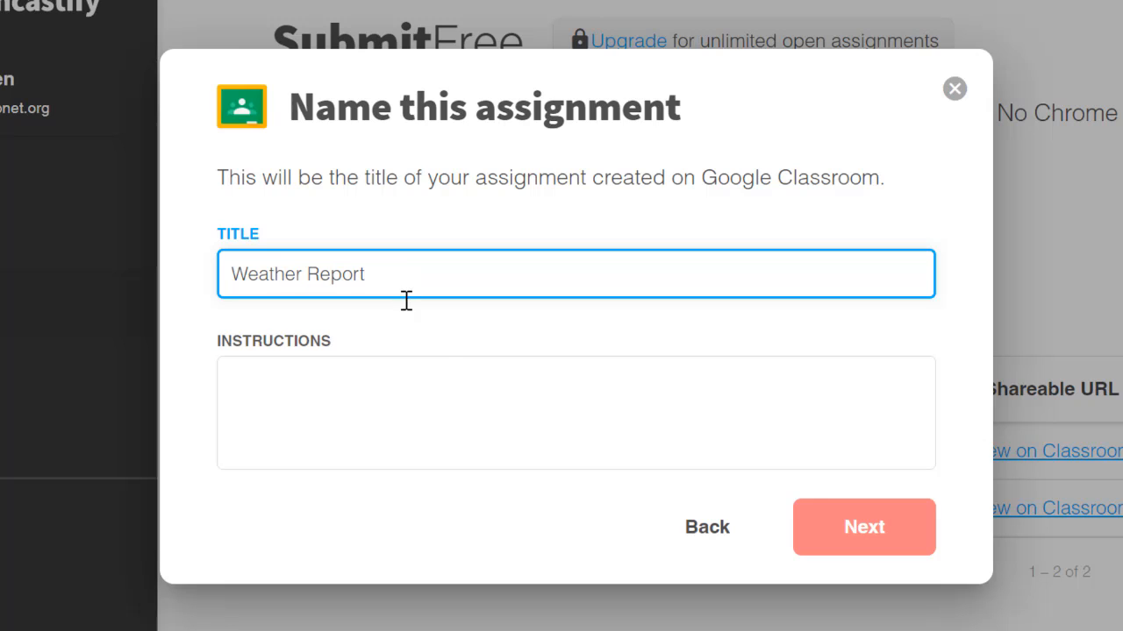
click(381, 389)
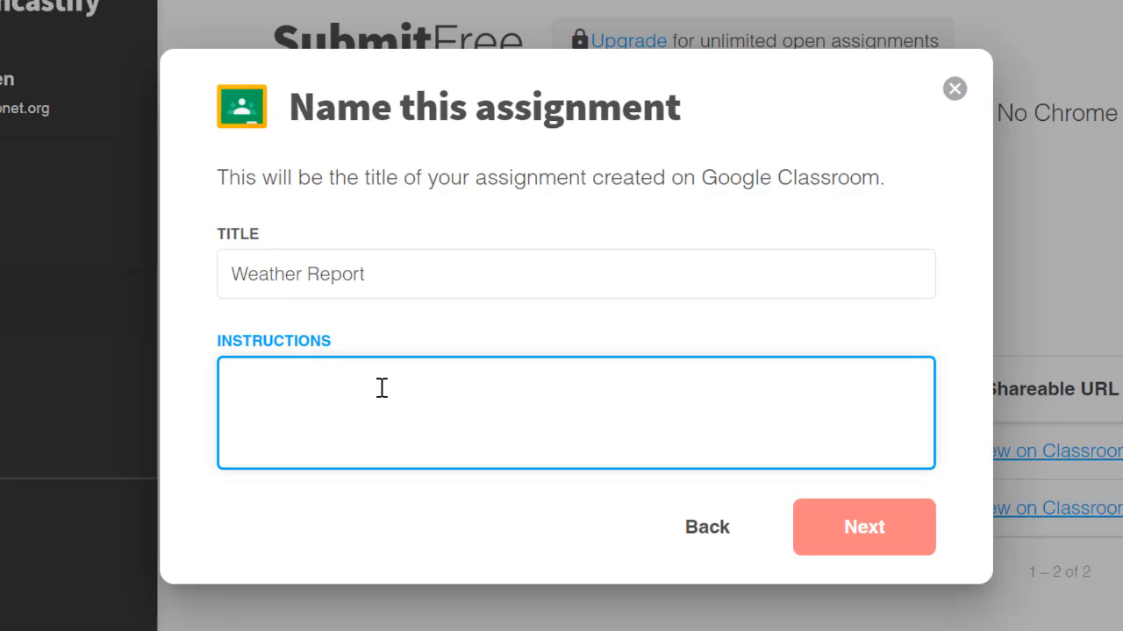
text(Make a )
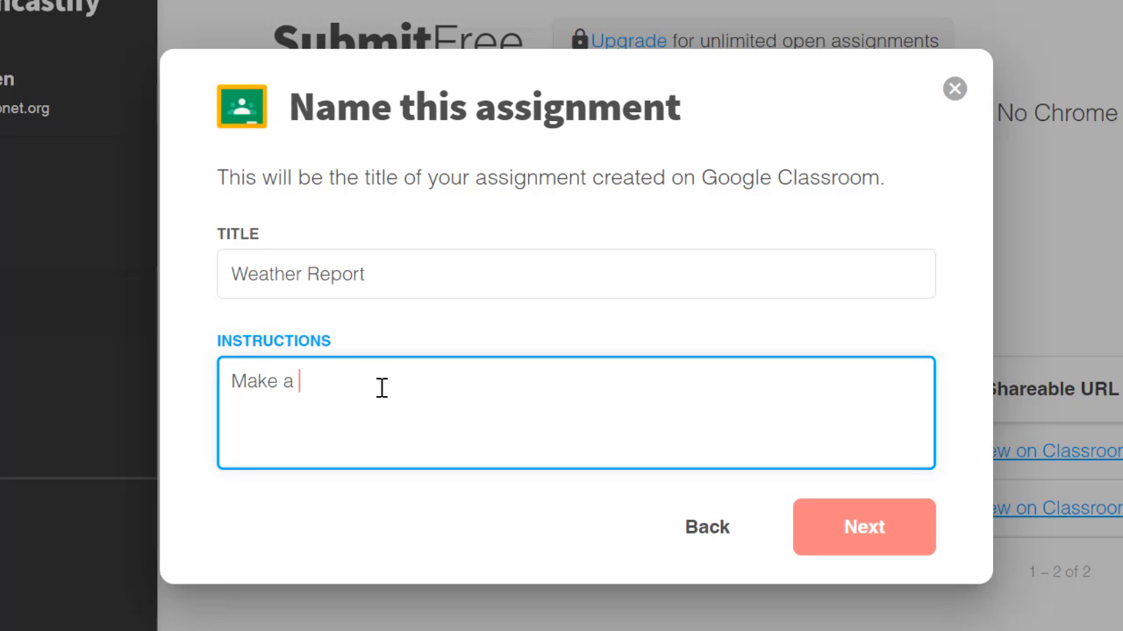
text(5 day weather forecast)
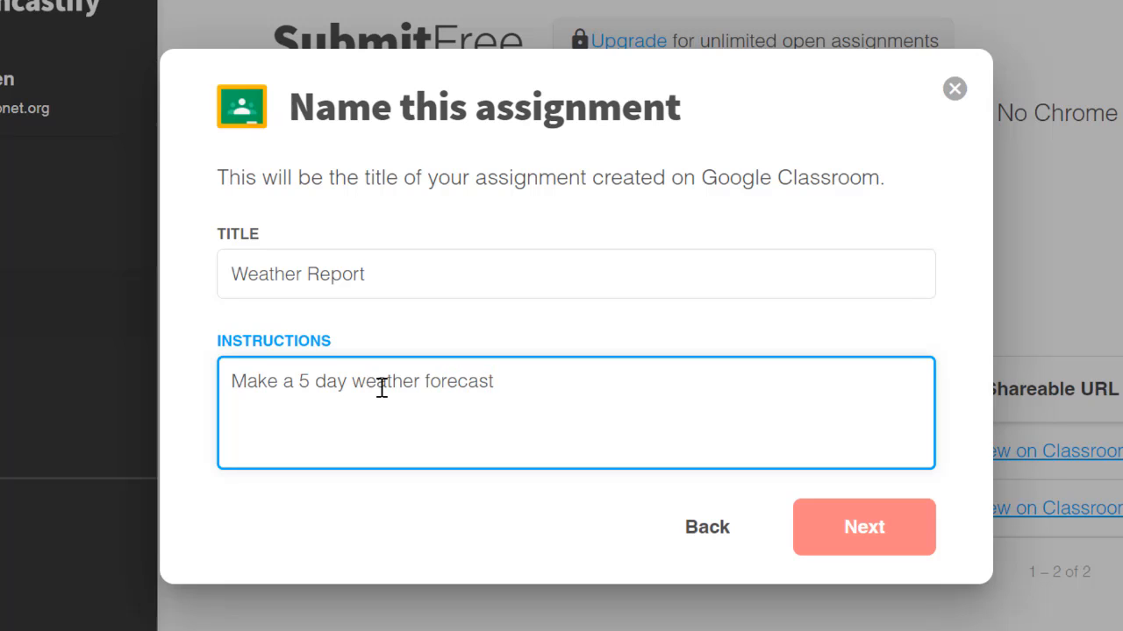
click(906, 536)
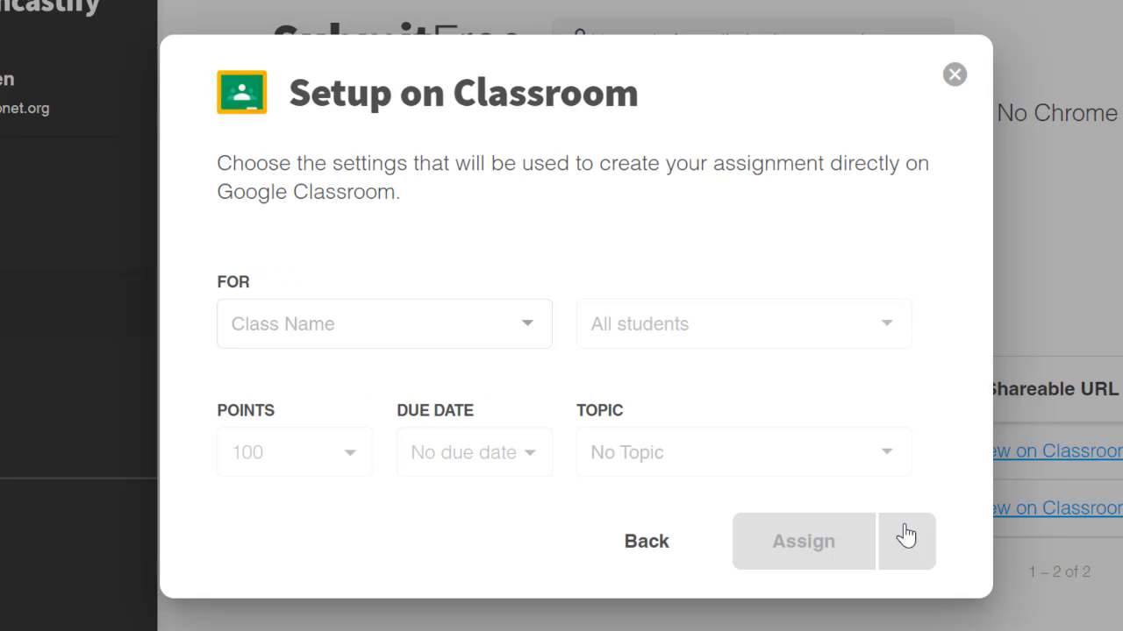
Step: Set the assignment's recipients to all students in Spring '21 Classroom
click(441, 341)
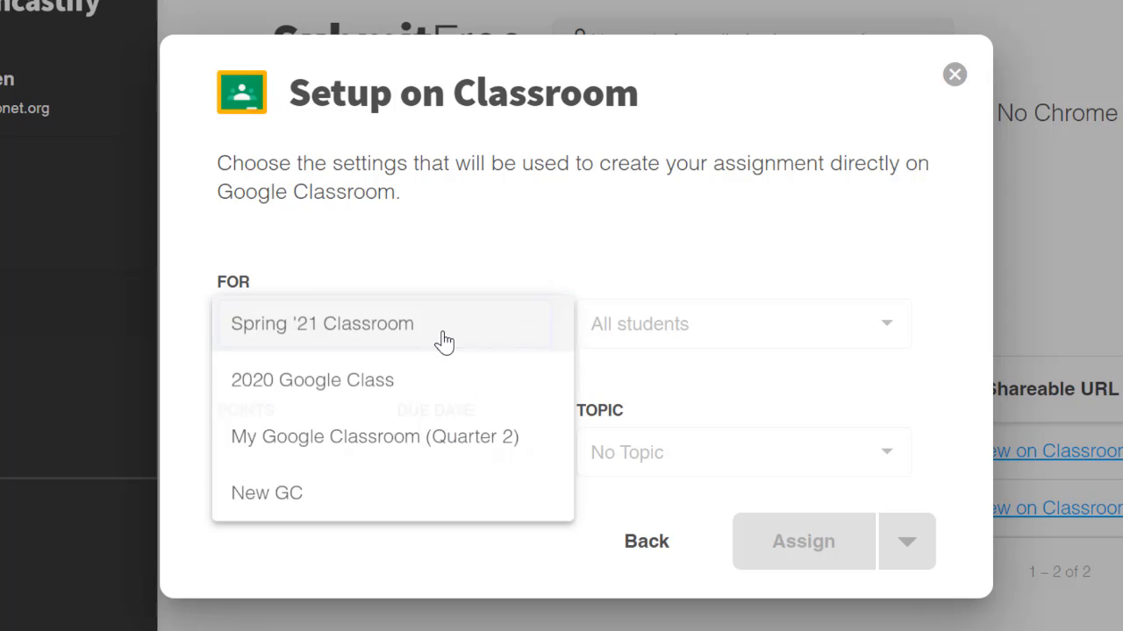
click(332, 351)
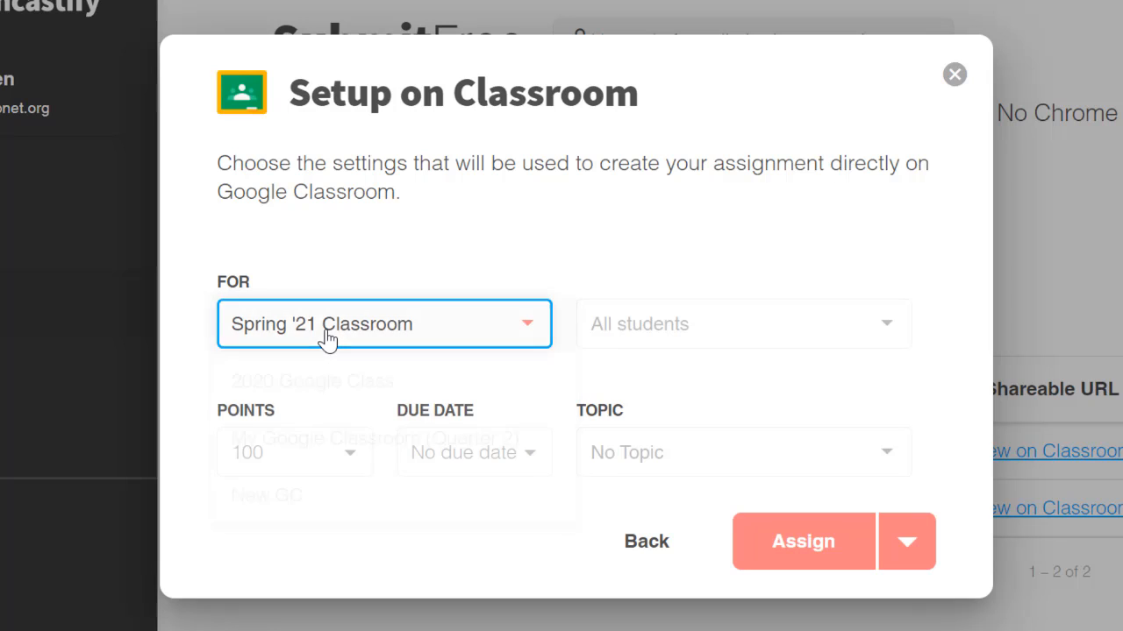
click(762, 351)
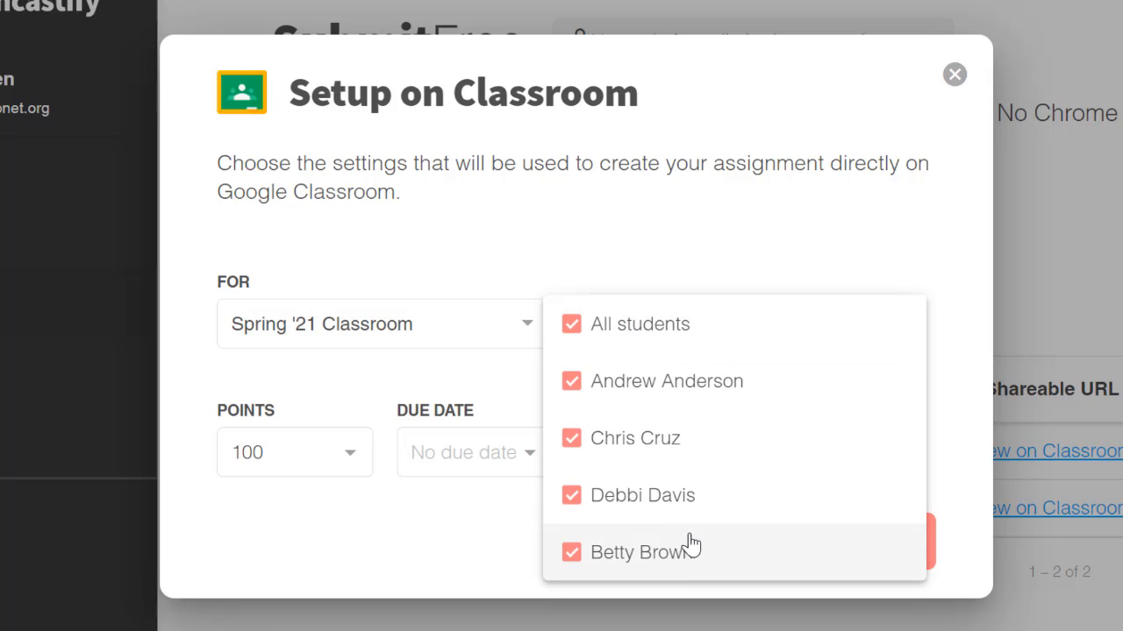
click(623, 260)
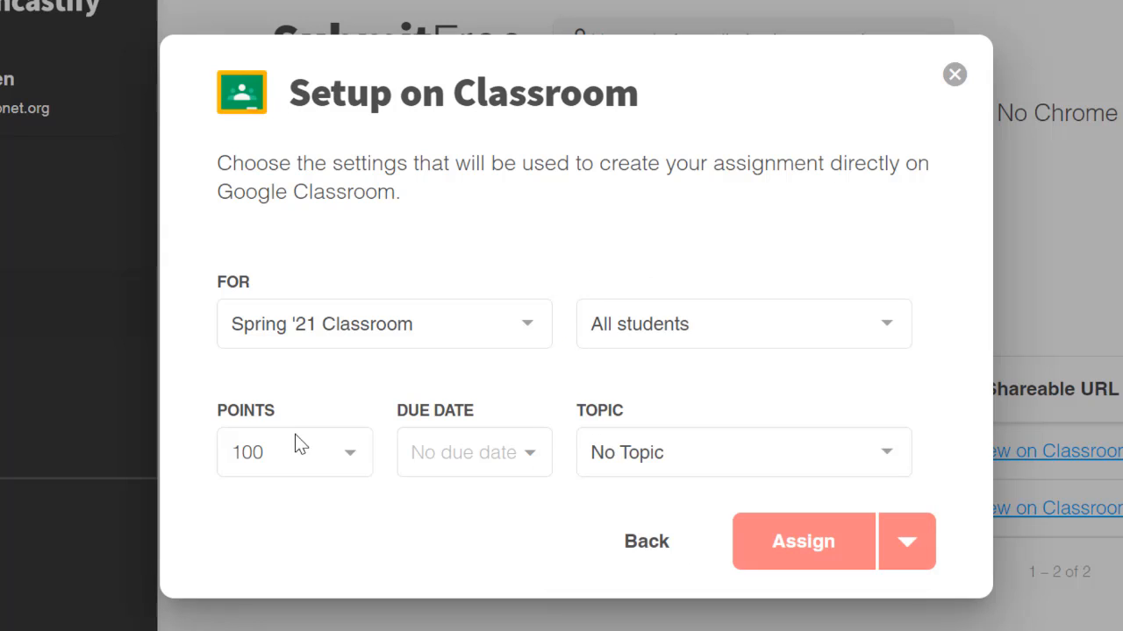
click(326, 451)
click(477, 450)
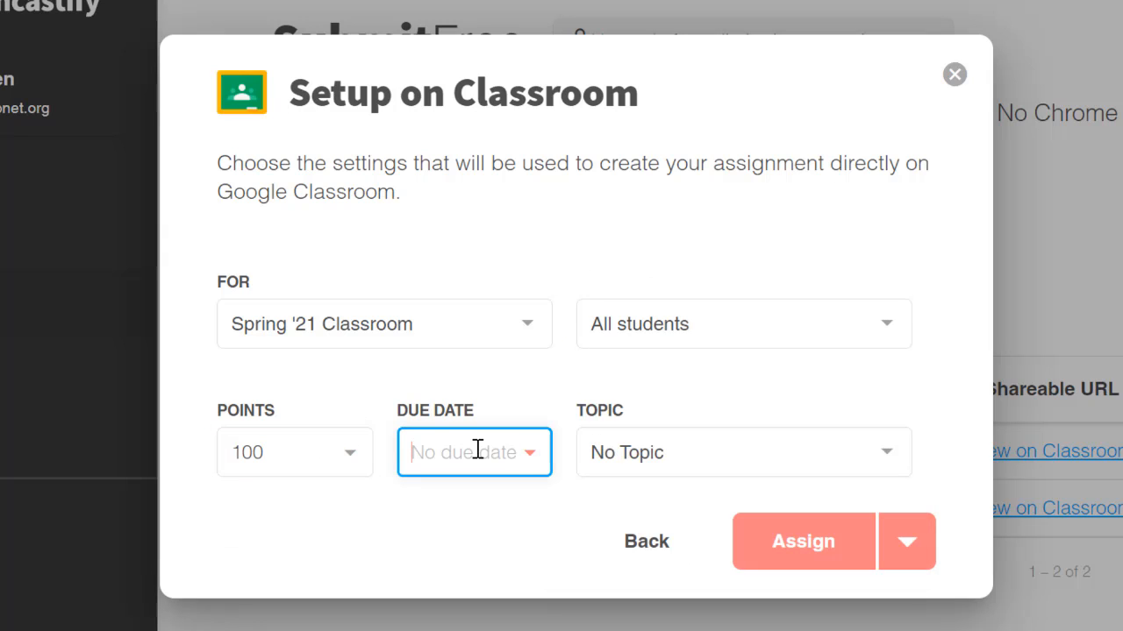
click(675, 433)
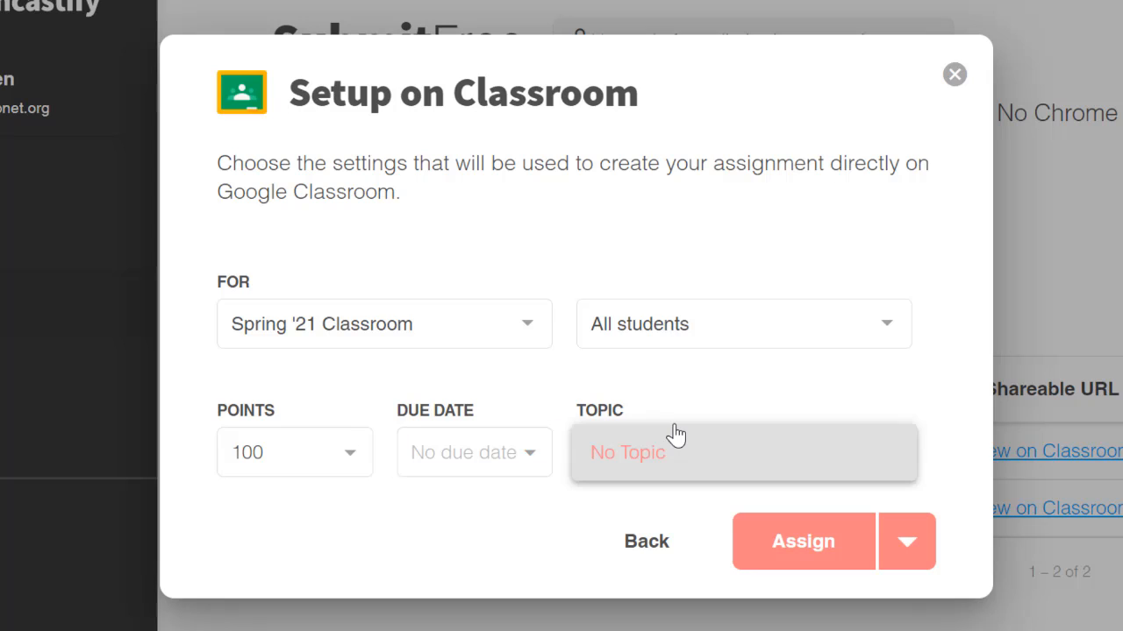
click(506, 506)
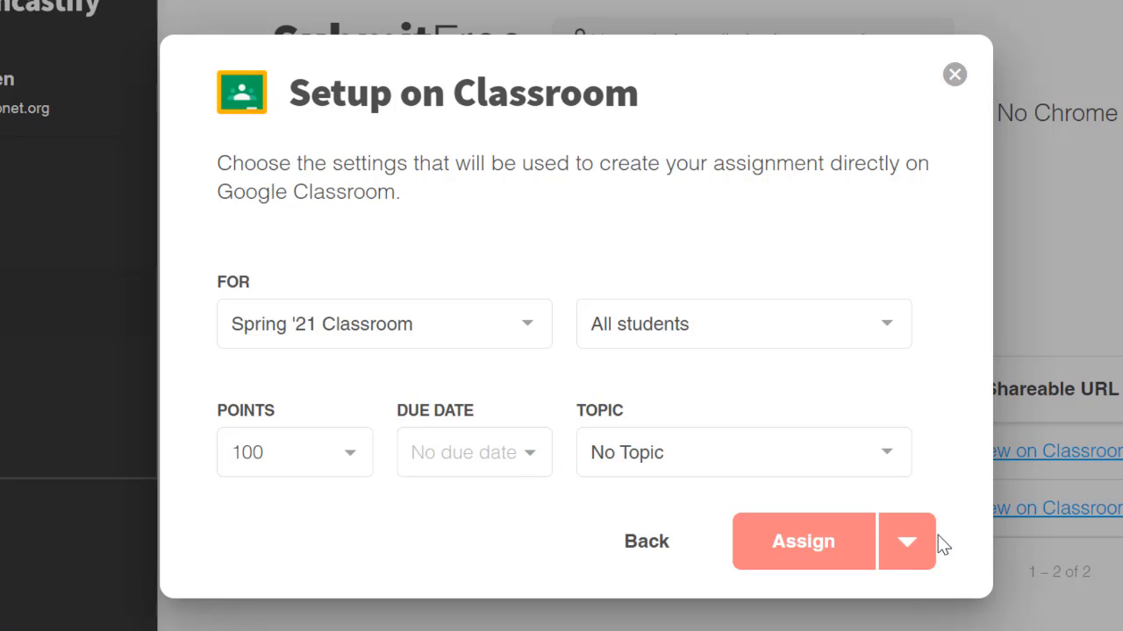
click(923, 561)
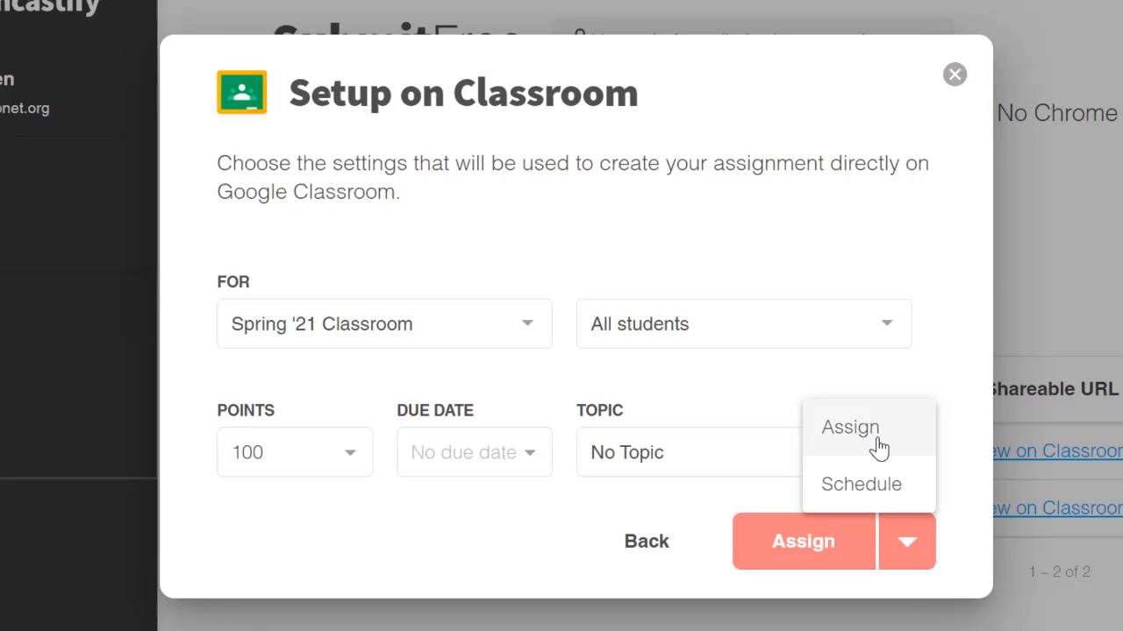
click(546, 532)
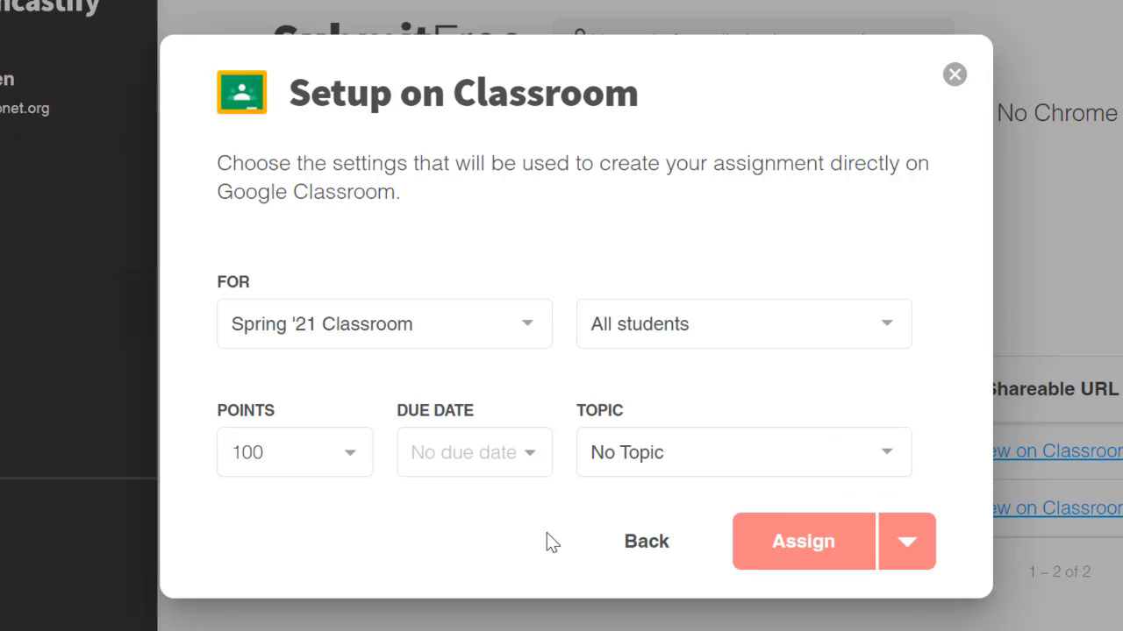
Step: Assign the Weather Report immediately and open the created assignment in Google Classroom
click(791, 547)
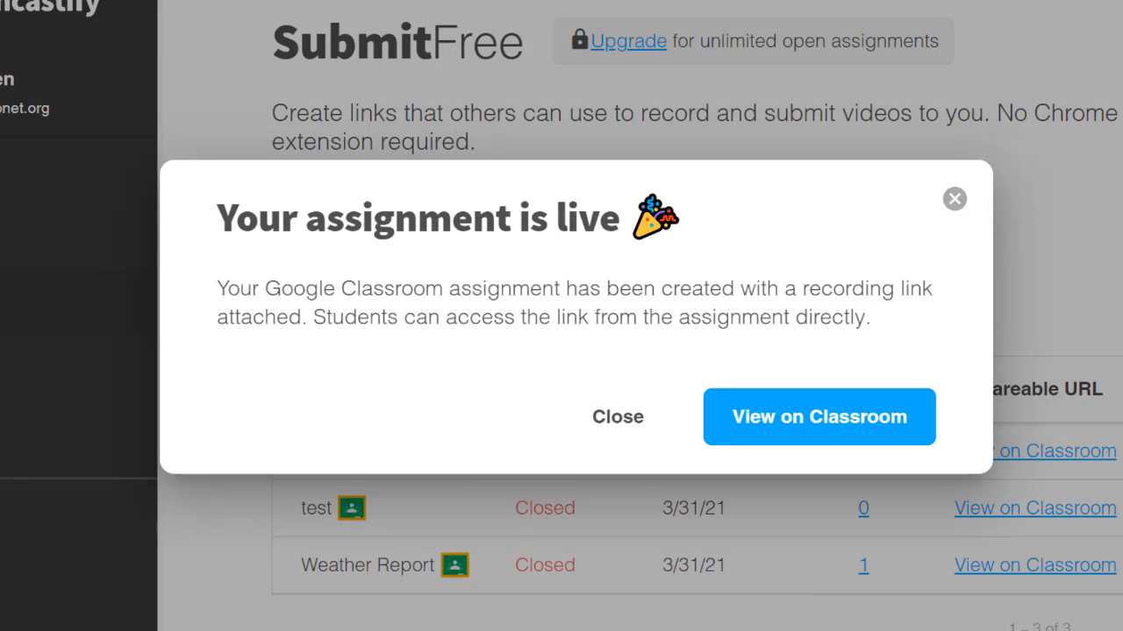
click(807, 430)
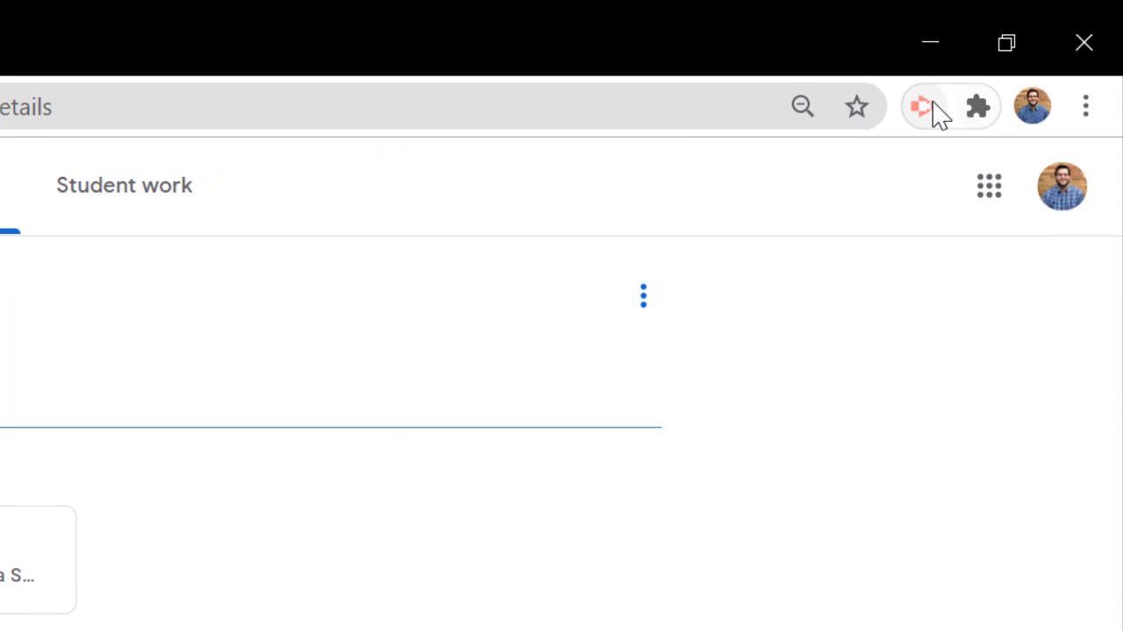
click(937, 111)
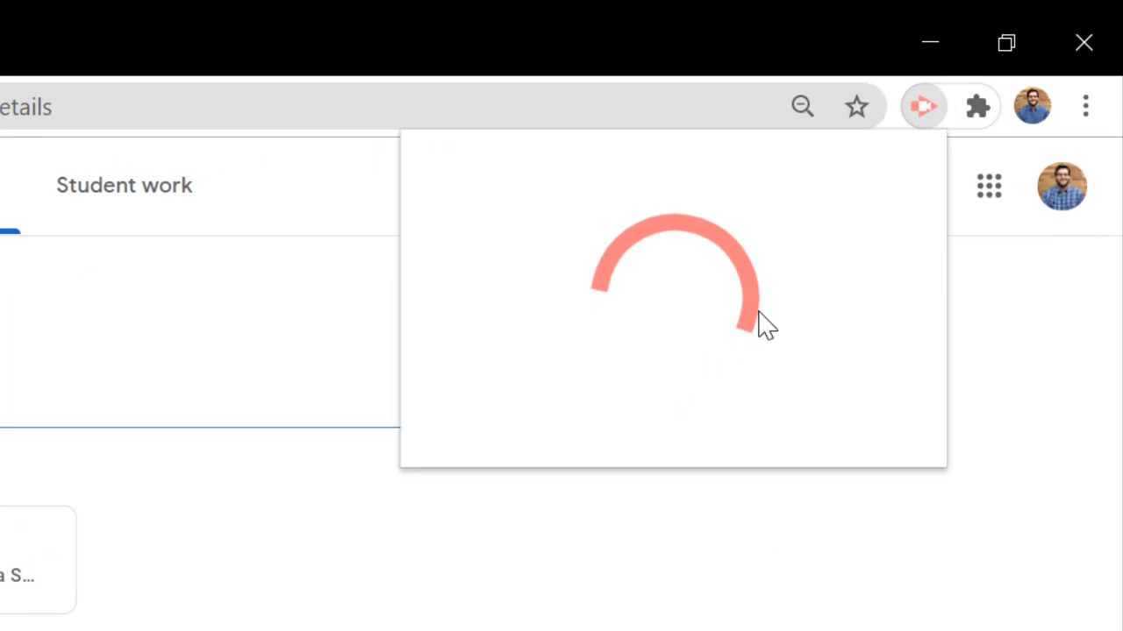
click(141, 359)
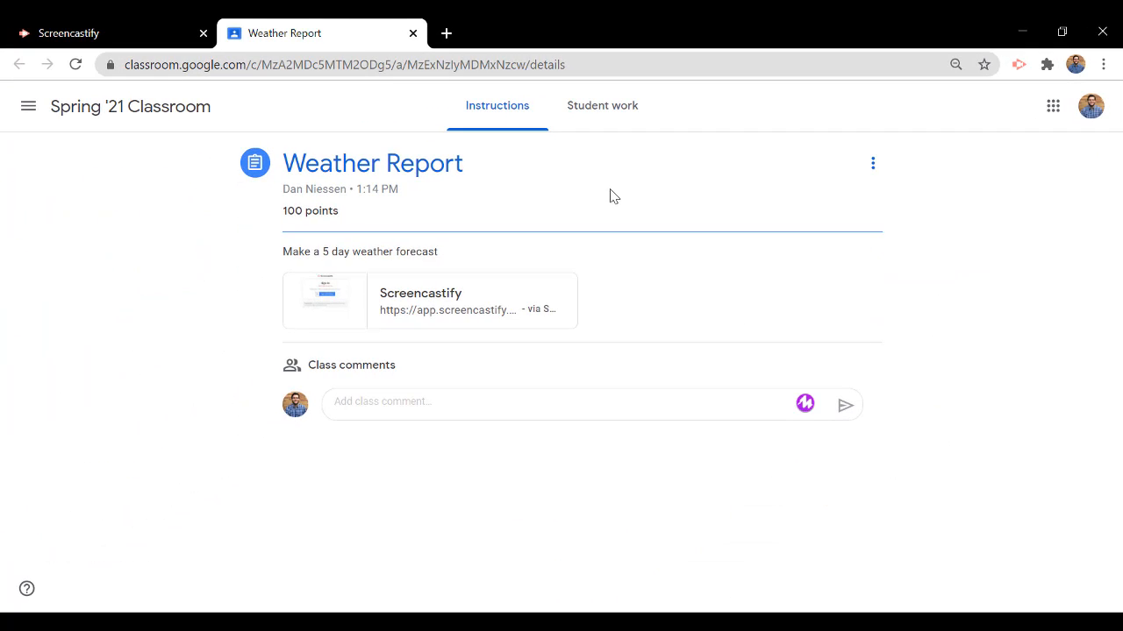
Step: Open the Weather Report assignment for editing in Classroom, and review it in the My Assignments list of Screencastify Submit
click(873, 164)
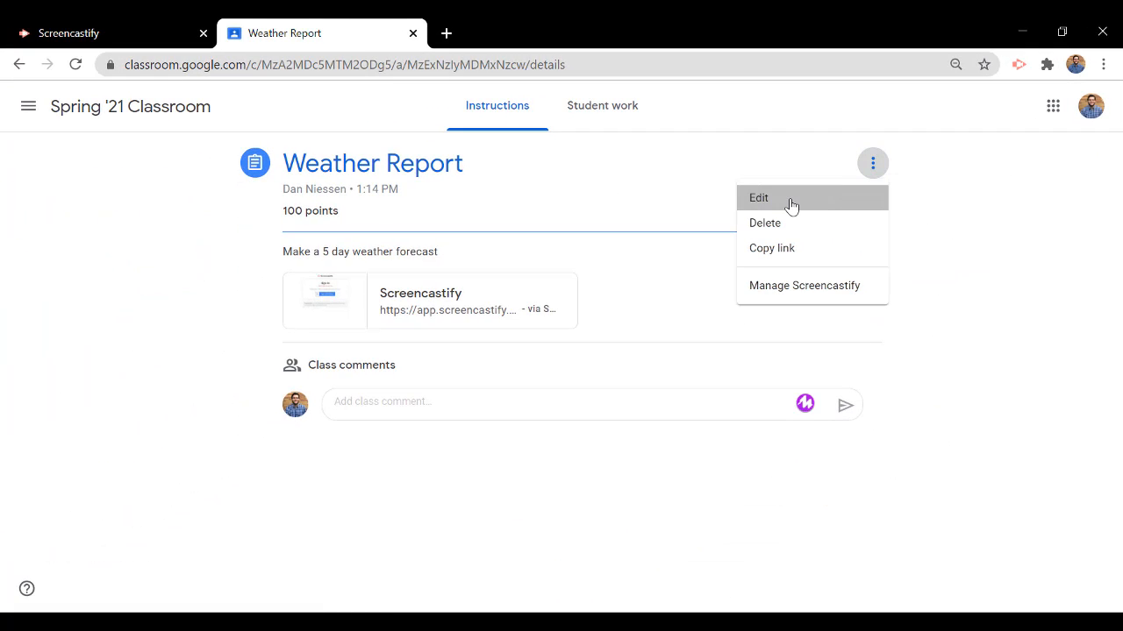
click(790, 201)
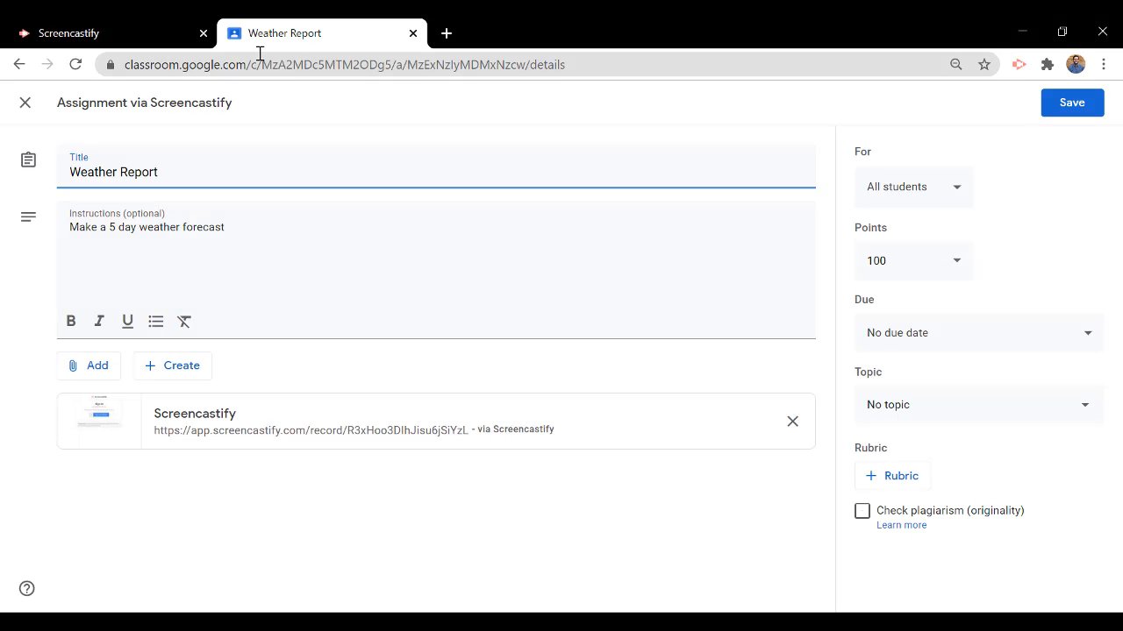
click(79, 30)
click(591, 422)
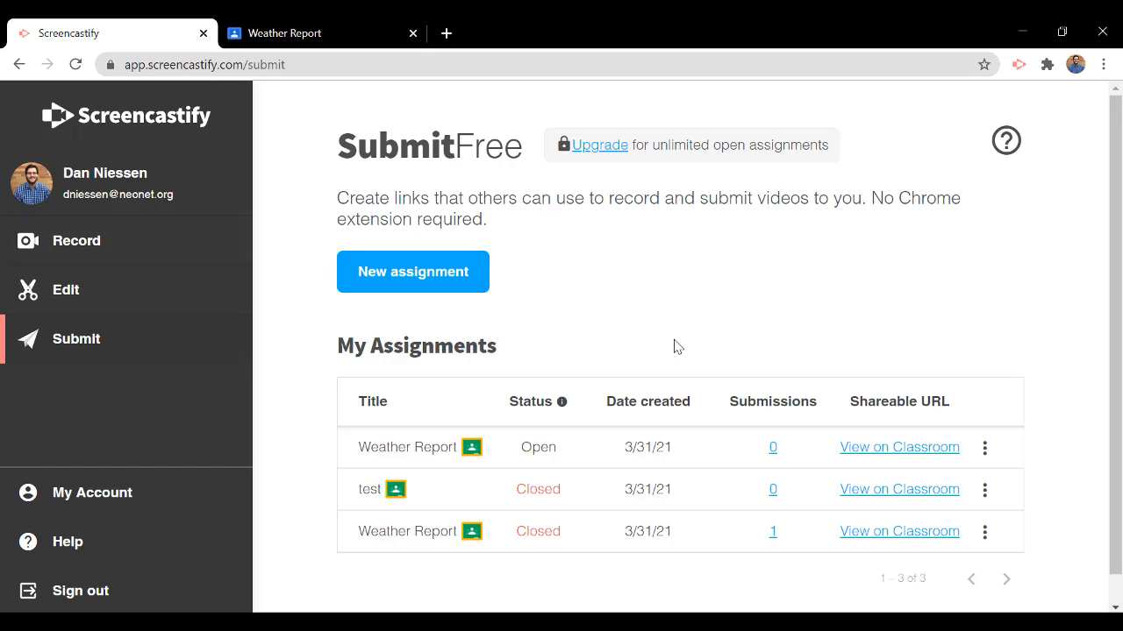
click(374, 26)
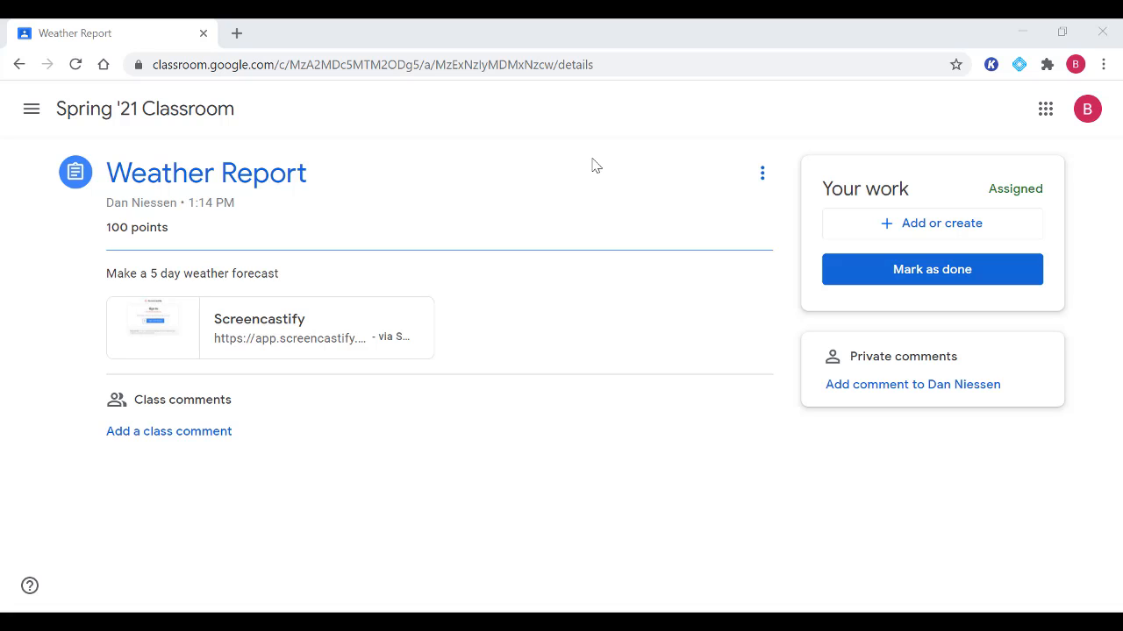
Step: Check which extensions are installed in the student's browser
click(1047, 64)
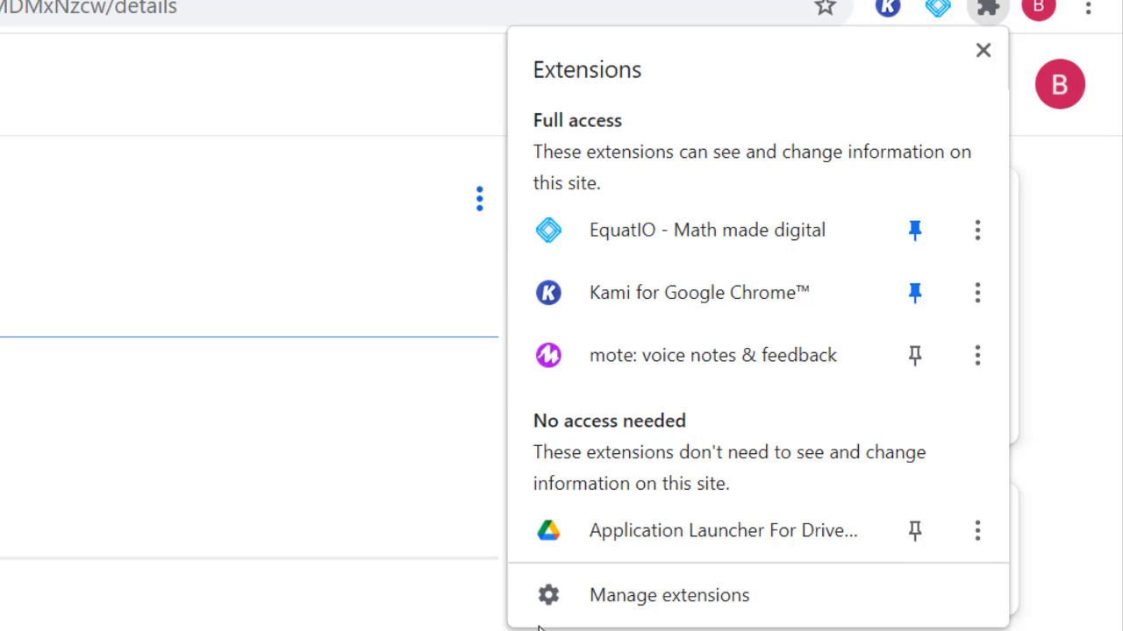
click(617, 518)
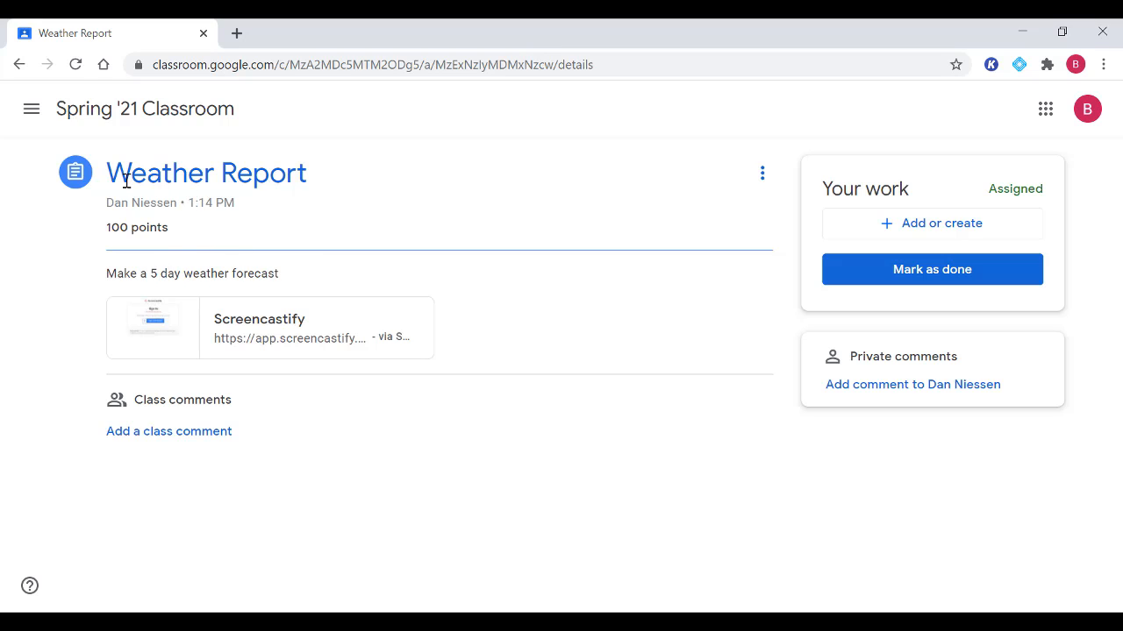
Step: Open the Weather Report's attached Screencastify link as the student and sign in with the student's Google account
click(277, 329)
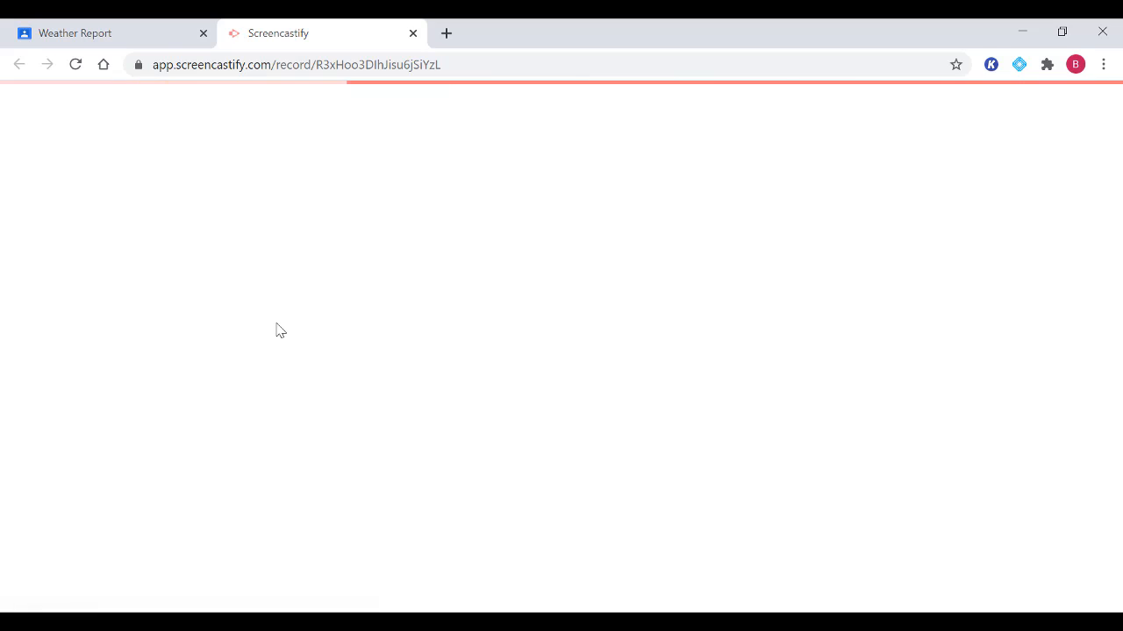
click(565, 357)
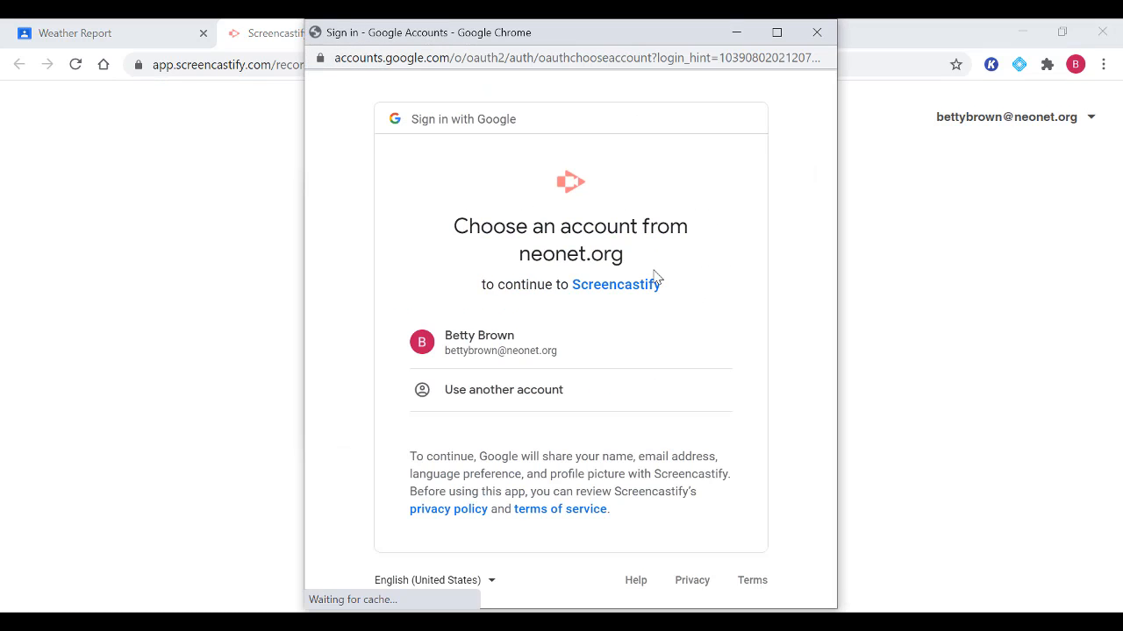
click(526, 351)
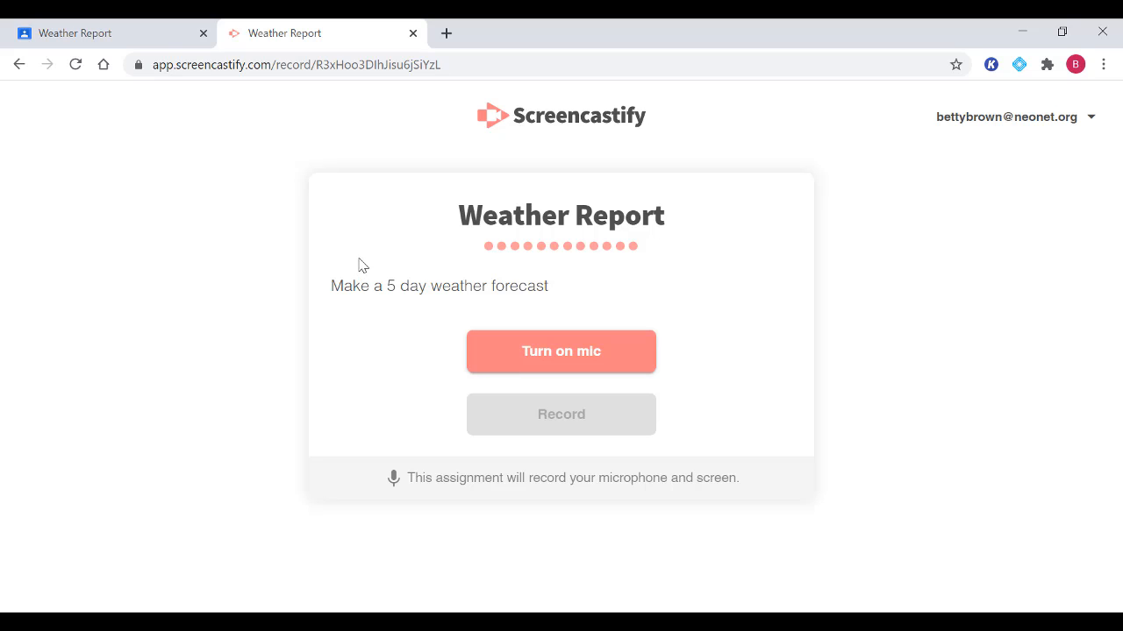
Step: Read the assignment's title and instructions on the student's recording page
drag(514, 203, 692, 225)
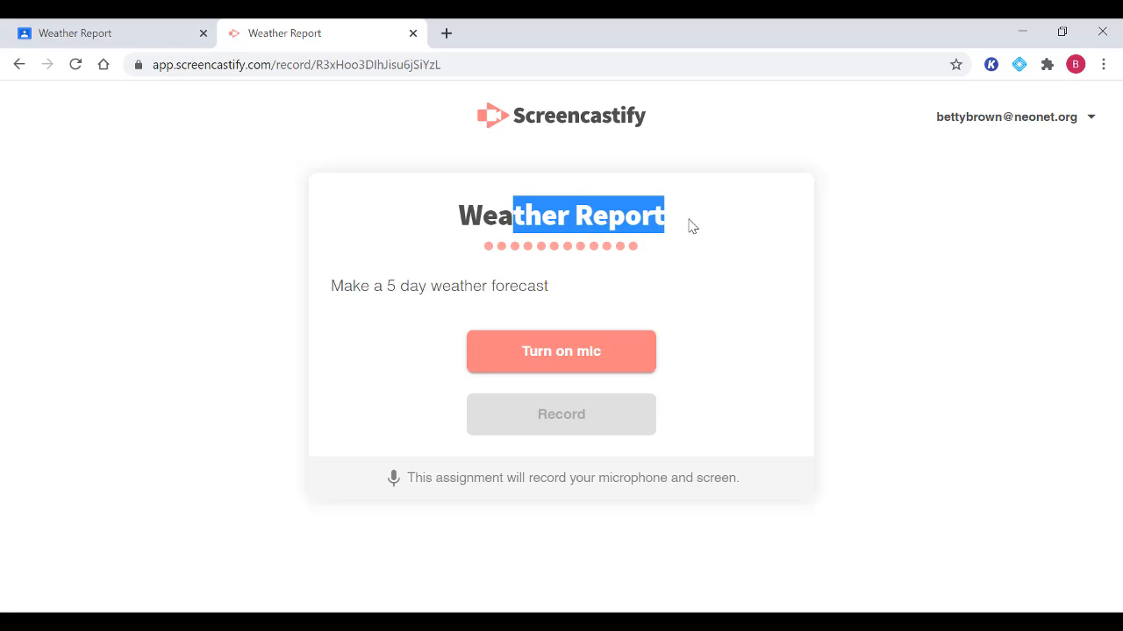
drag(333, 289, 571, 276)
click(440, 280)
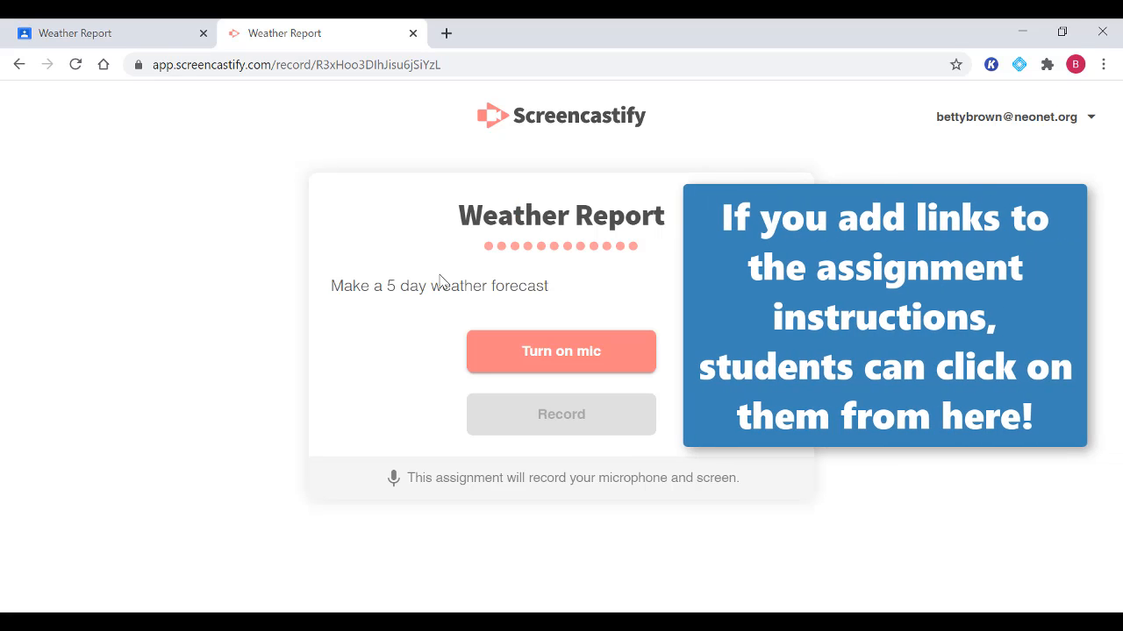
drag(332, 289, 569, 288)
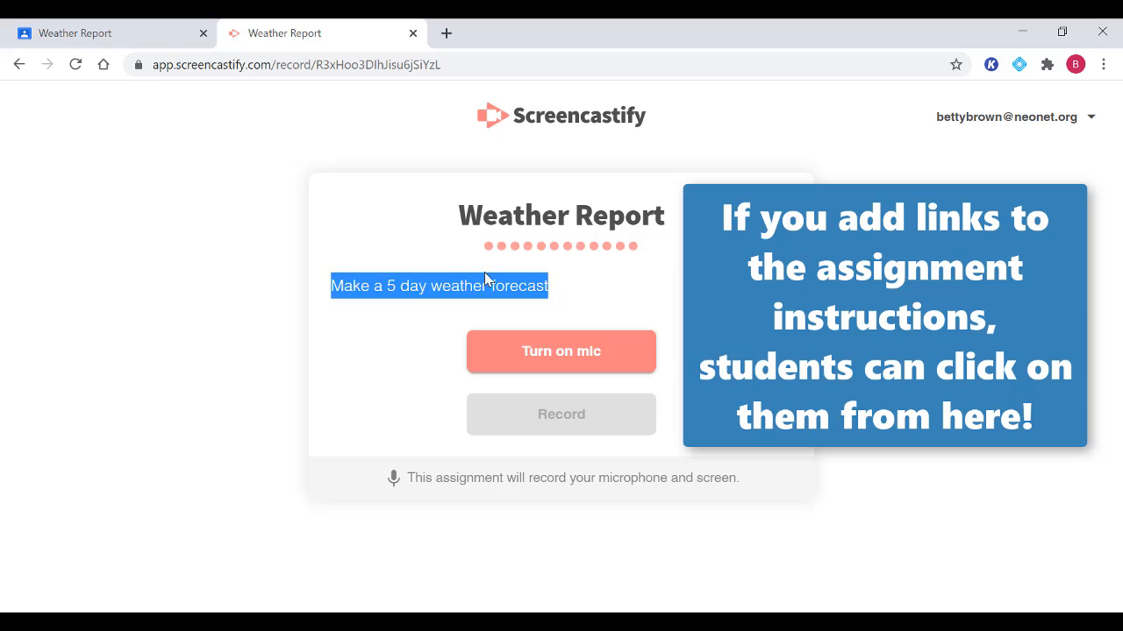
click(394, 285)
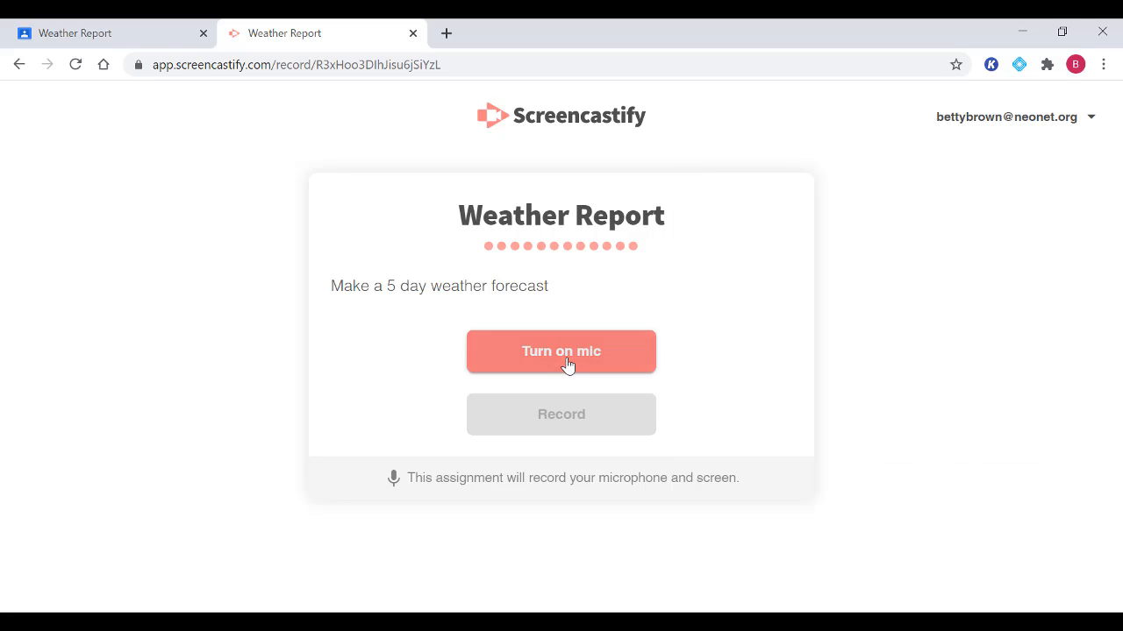
Step: Enable the microphone for the assignment and start recording with the entire Screen 1 shared
click(556, 354)
click(296, 165)
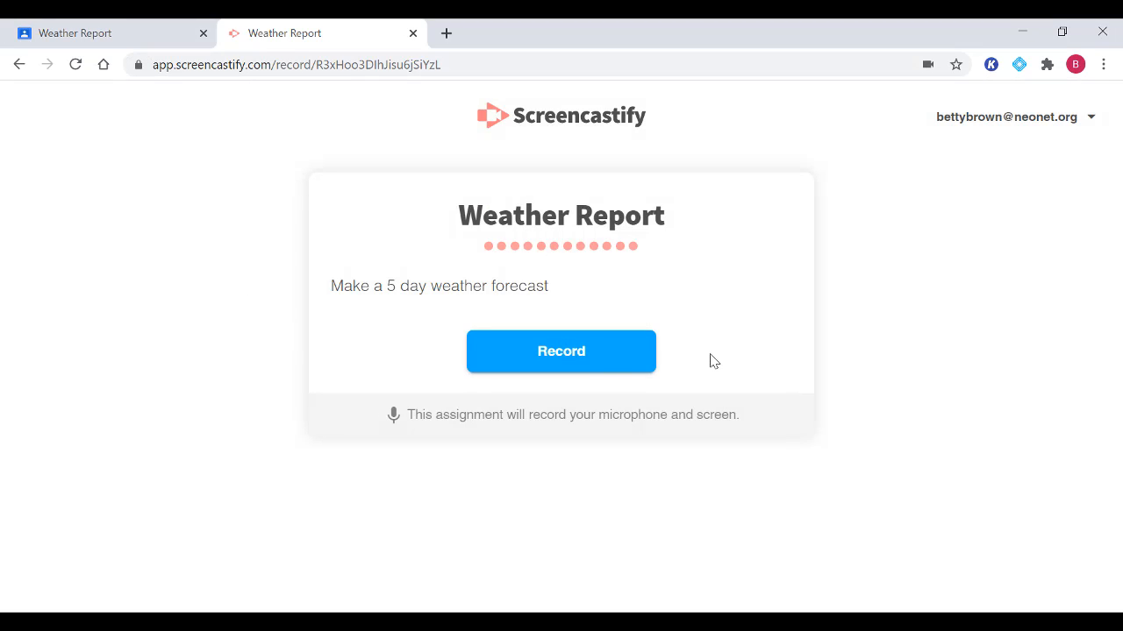
click(578, 353)
click(428, 254)
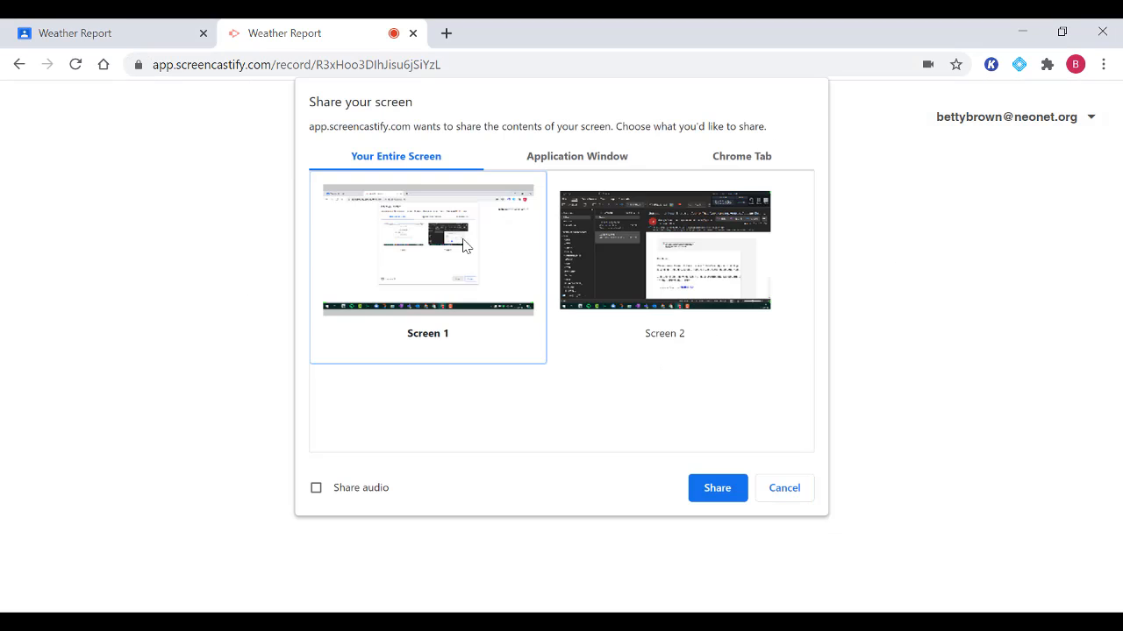
click(730, 495)
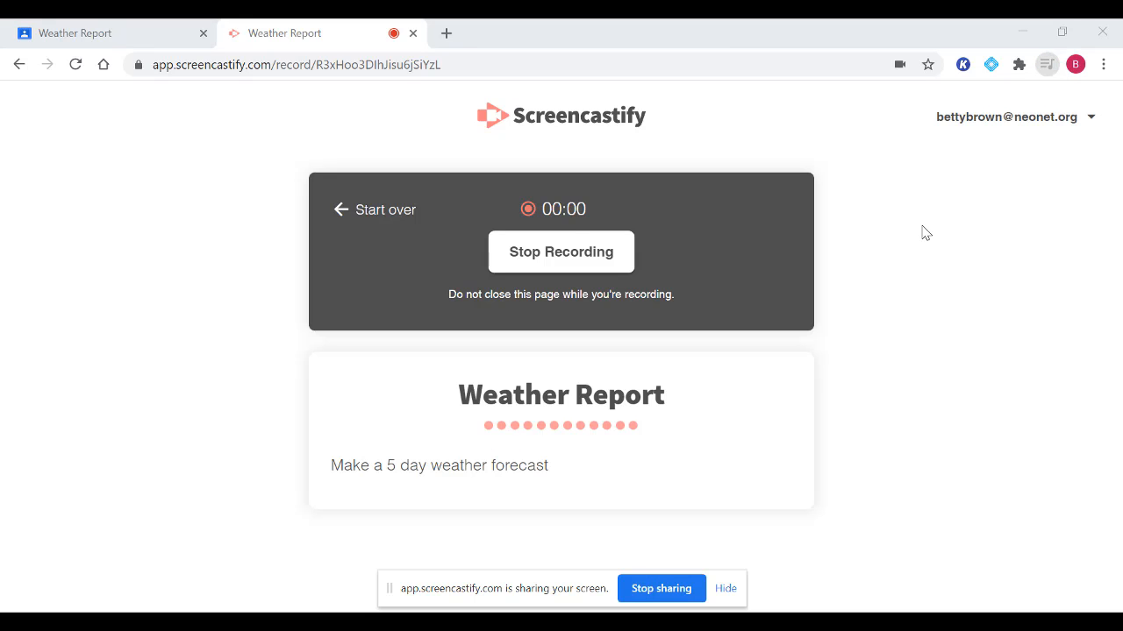
Step: Search the web for "weather" in a new browser tab and show the daily forecast while recording
click(445, 34)
text(weather)
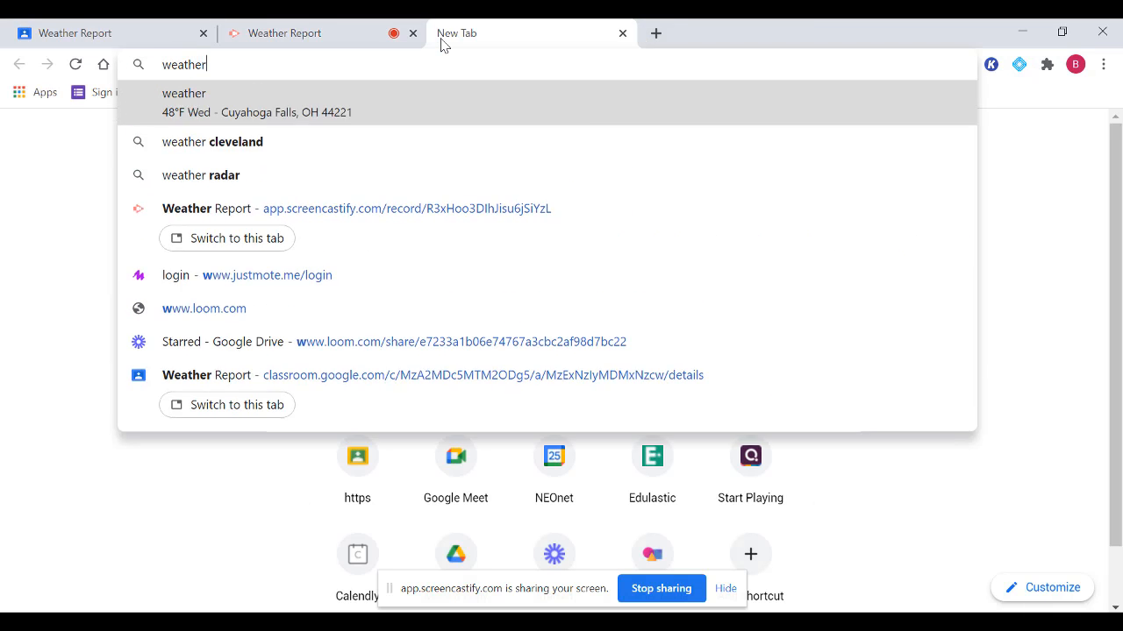
key(Return)
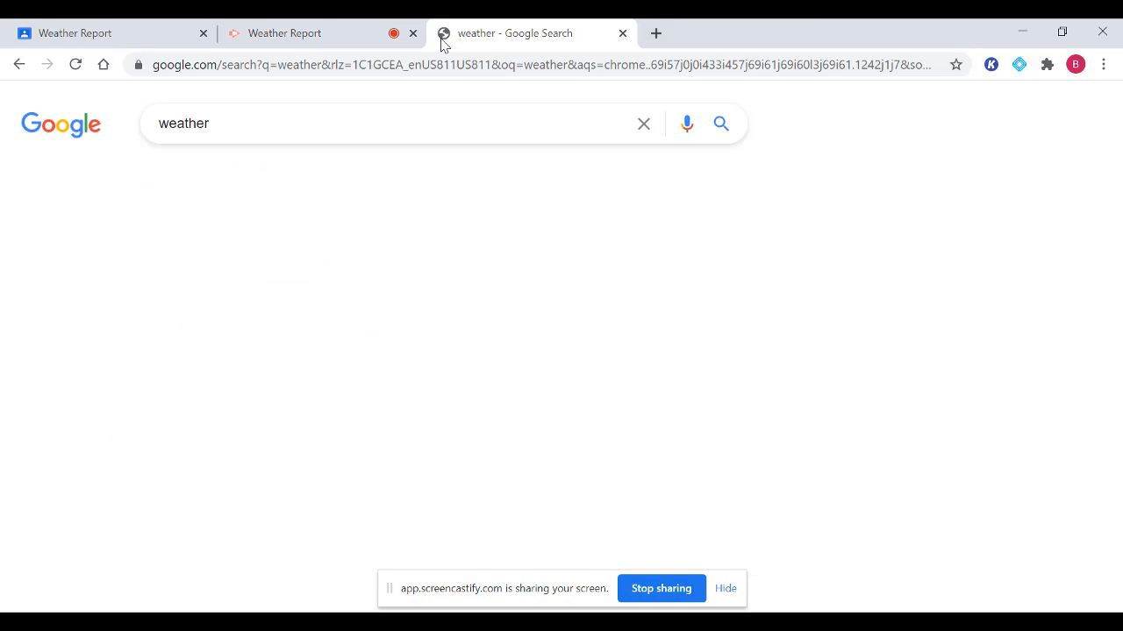
scroll(206, 268, down, 1)
scroll(205, 268, down, 2)
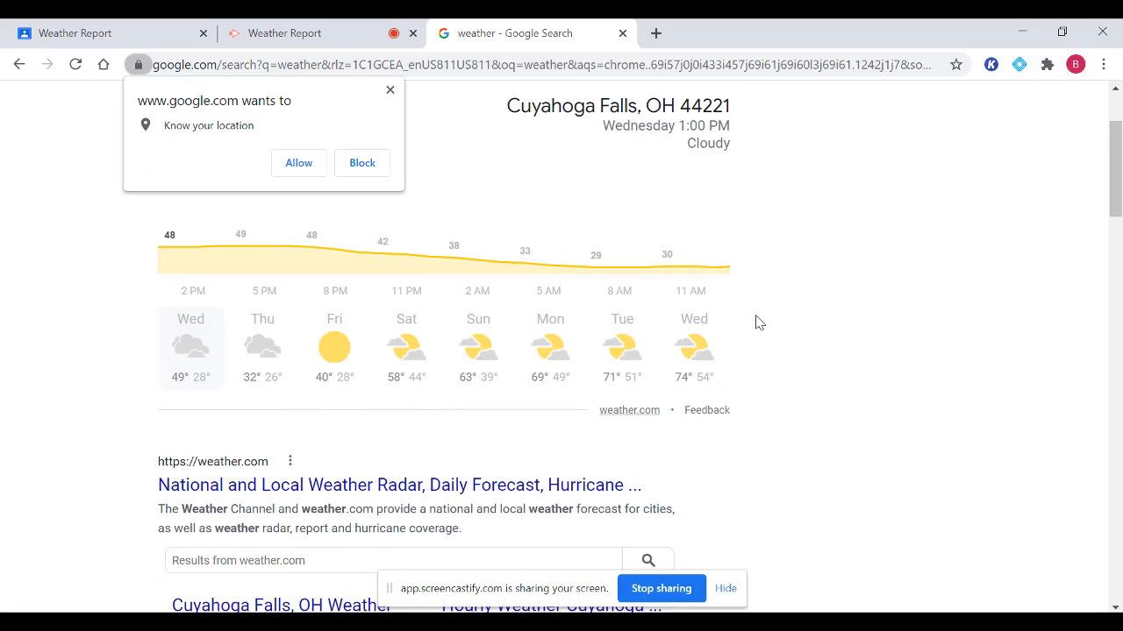
Step: Stop the Weather Report recording and play back the recorded video
click(331, 33)
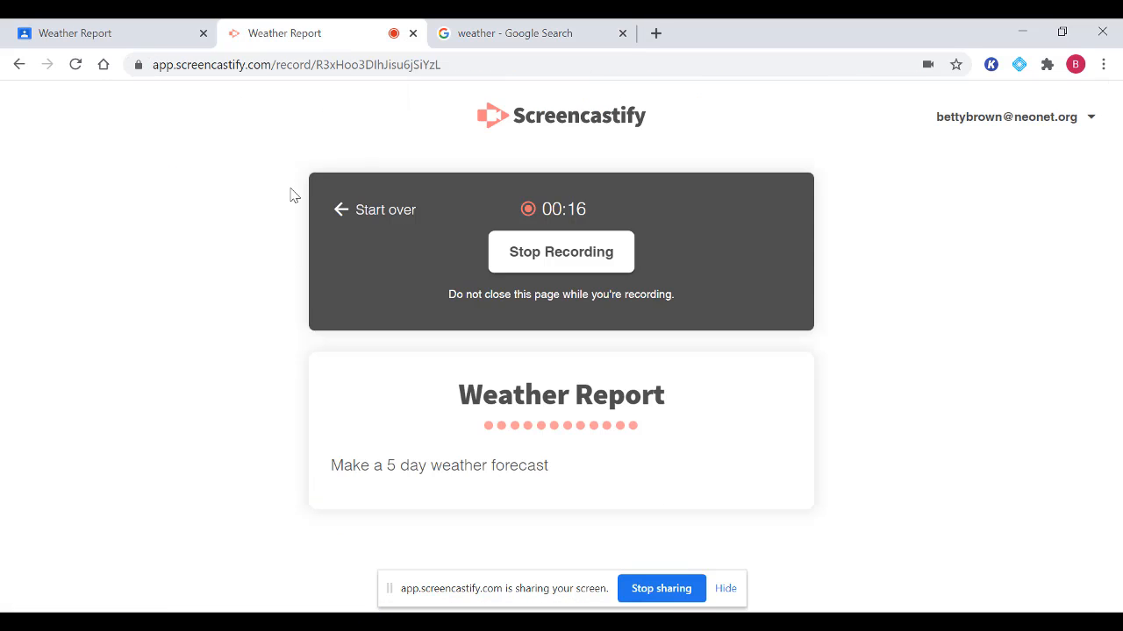
click(593, 253)
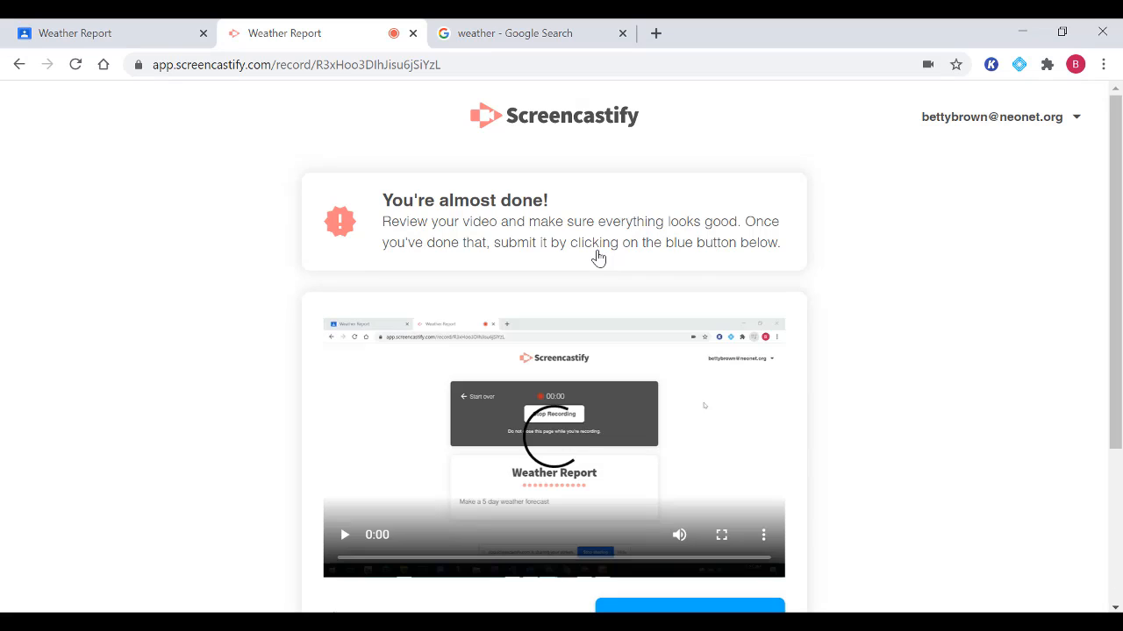
scroll(223, 271, down, 2)
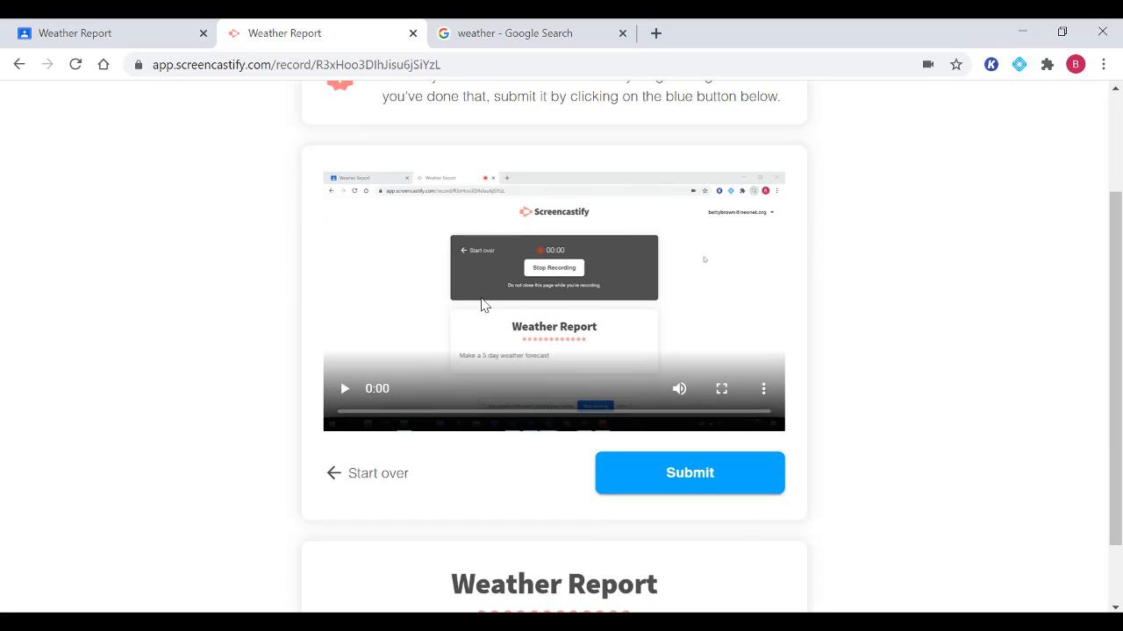
click(344, 390)
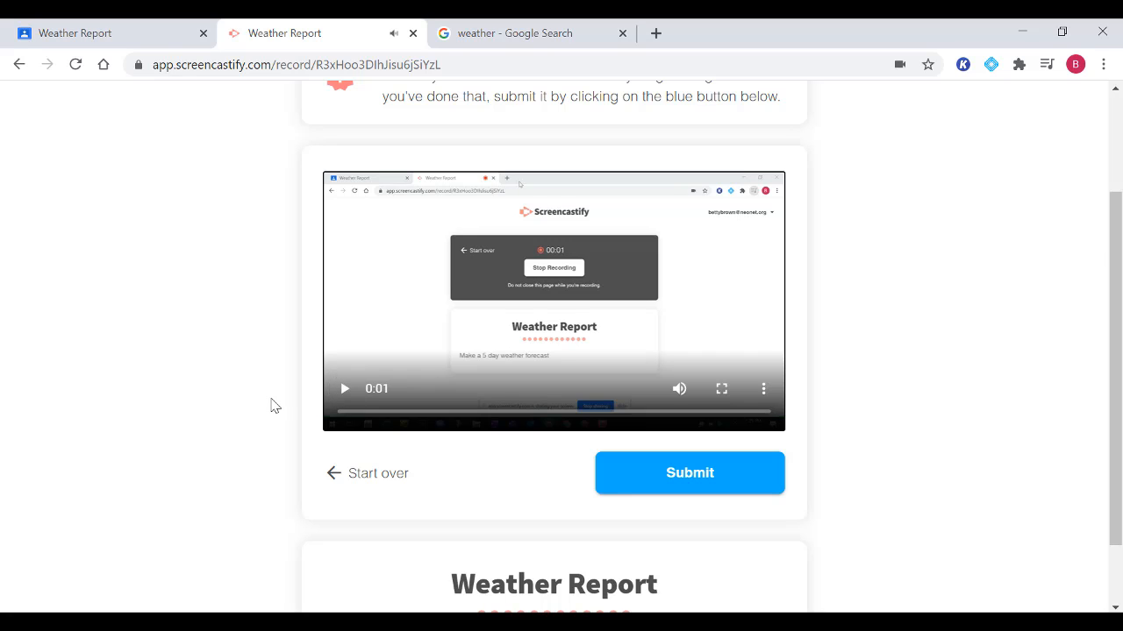
Step: Check the option to start over, keep the existing recording, and submit the video for the assignment
click(343, 478)
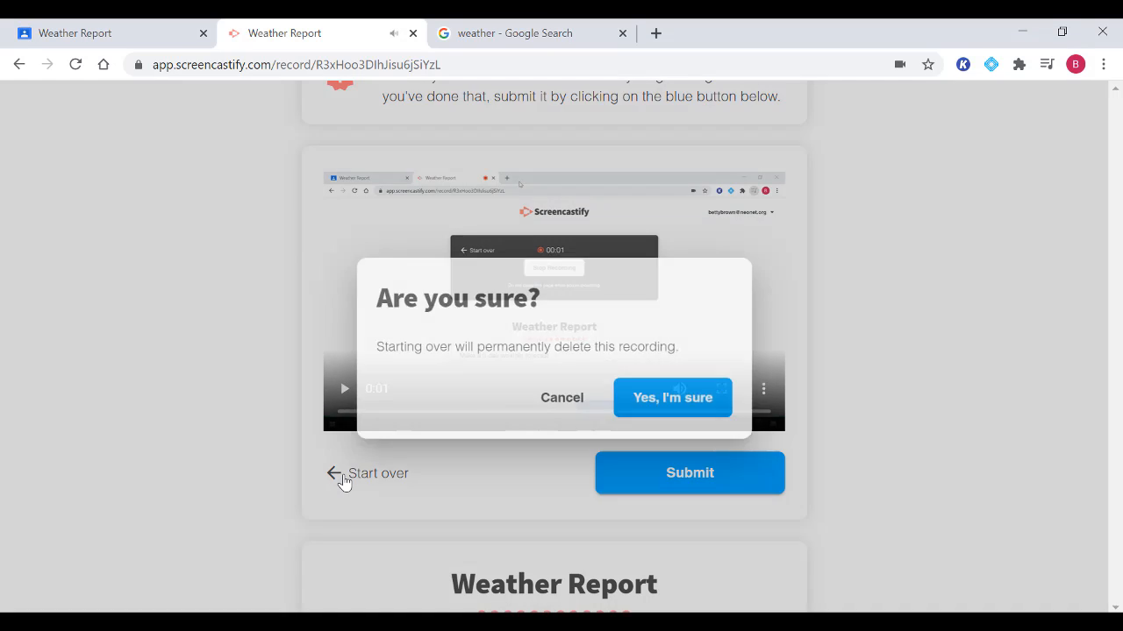
click(542, 410)
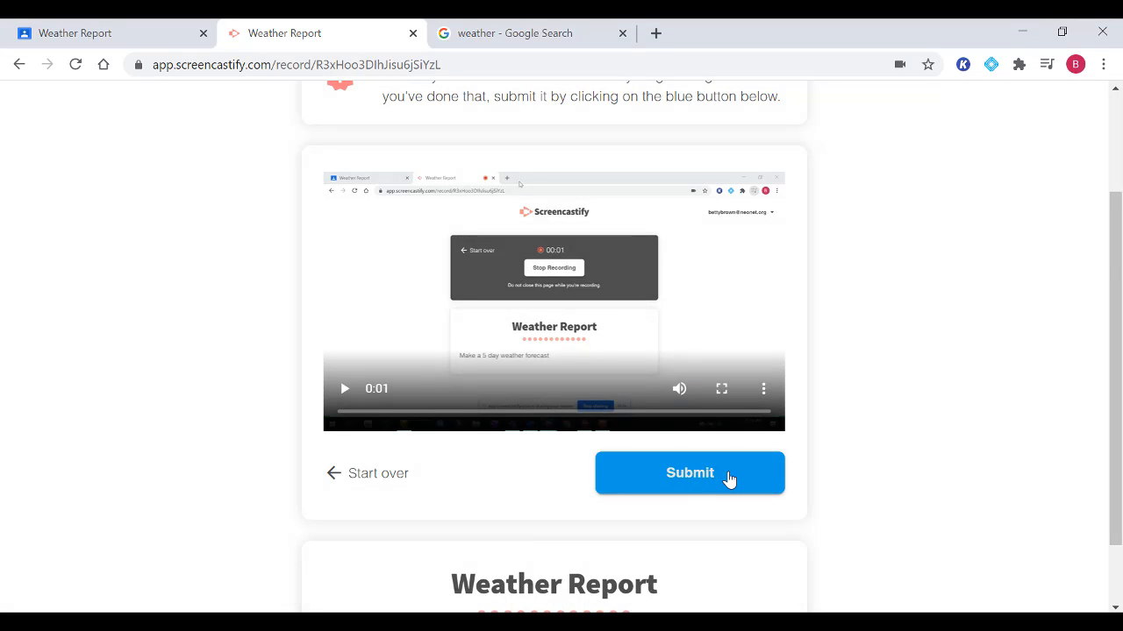
click(689, 473)
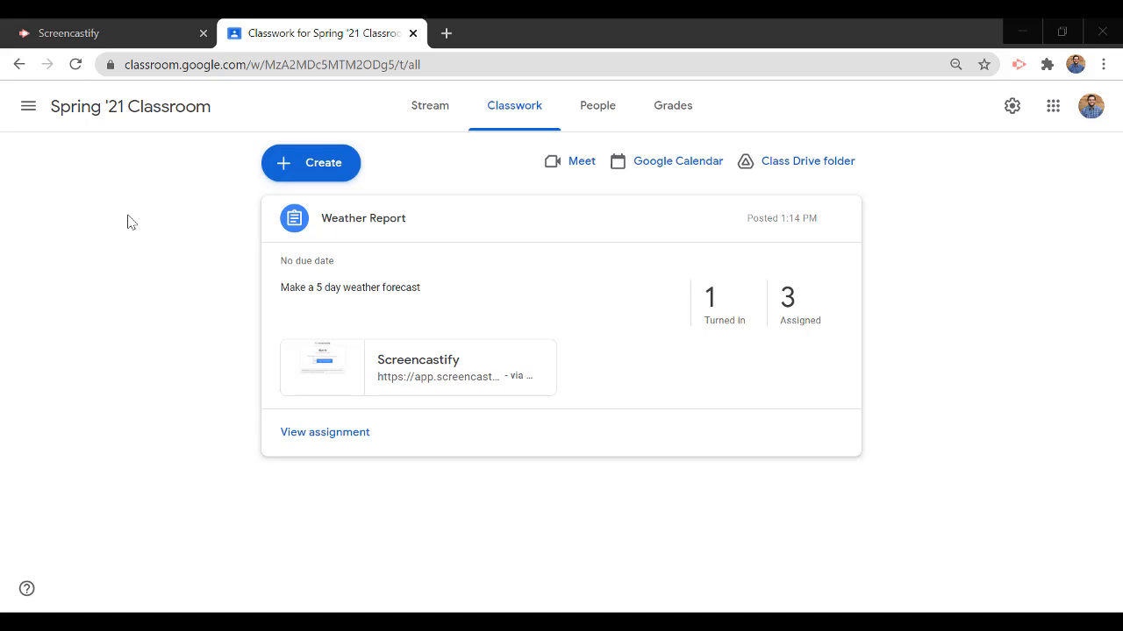
Step: Open the student's turned-in Weather Report video in the teacher's Classroom and add the comment "Nice Job!" to it
click(721, 316)
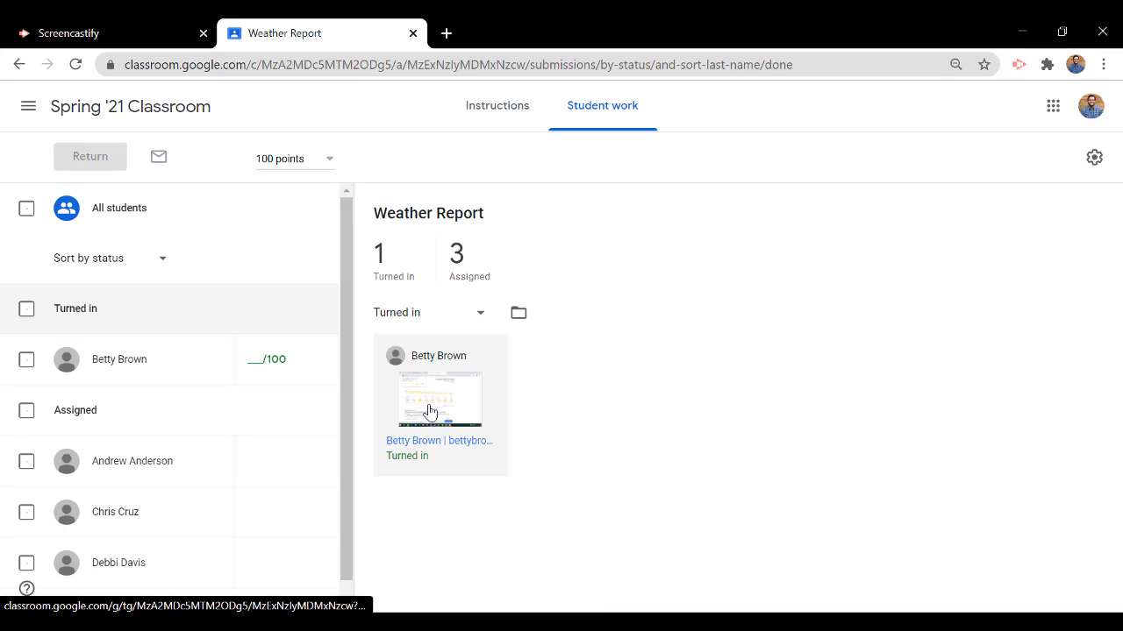
click(439, 410)
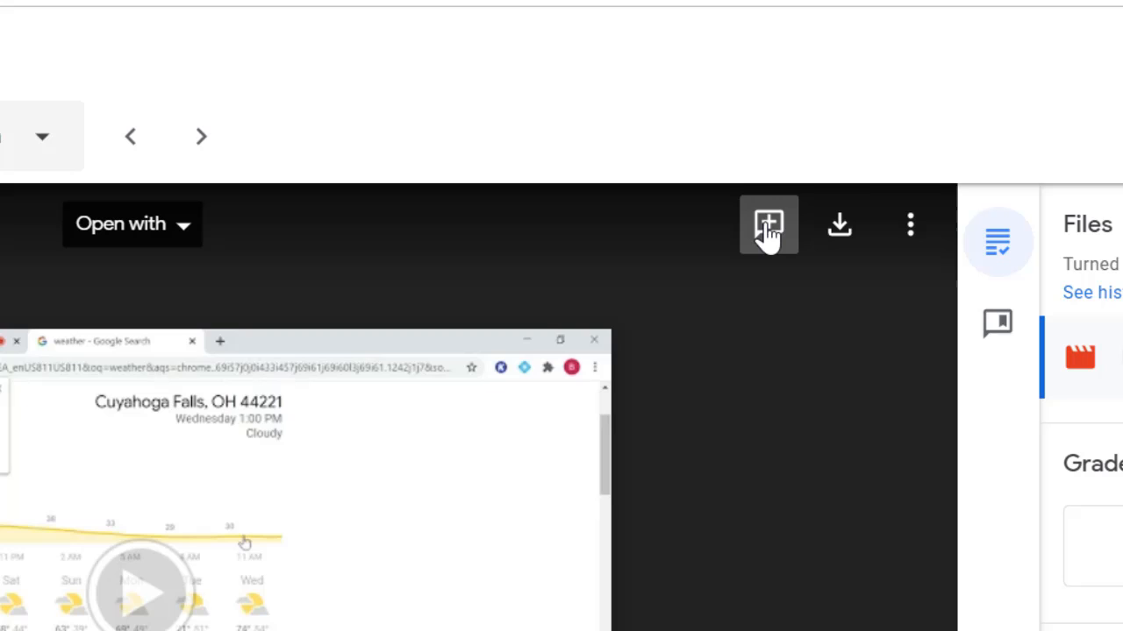
click(768, 230)
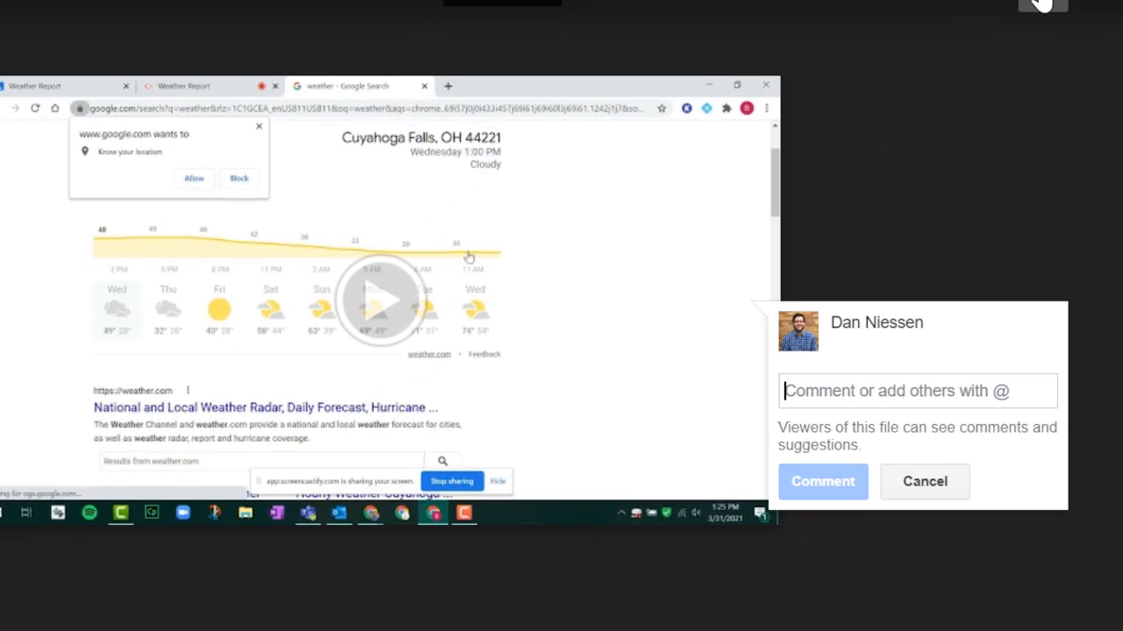
text(Nic)
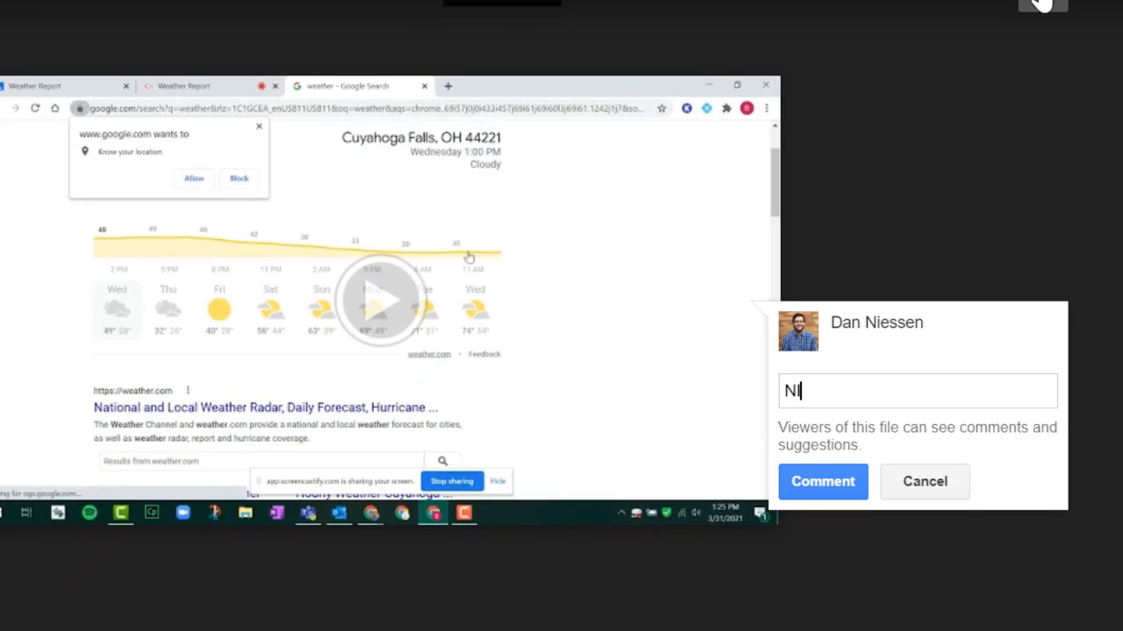
text(e Job!)
click(823, 482)
Step: Set the student's grade for the Weather Report to 100
click(1008, 375)
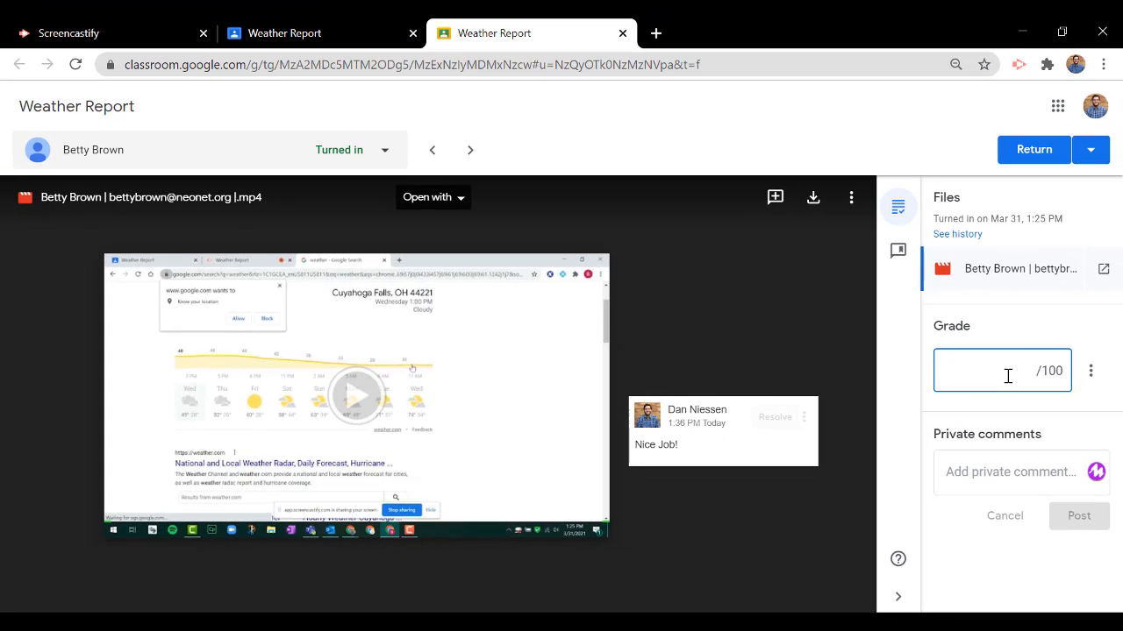
text(`)
key(BackSpace)
text(100)
click(989, 478)
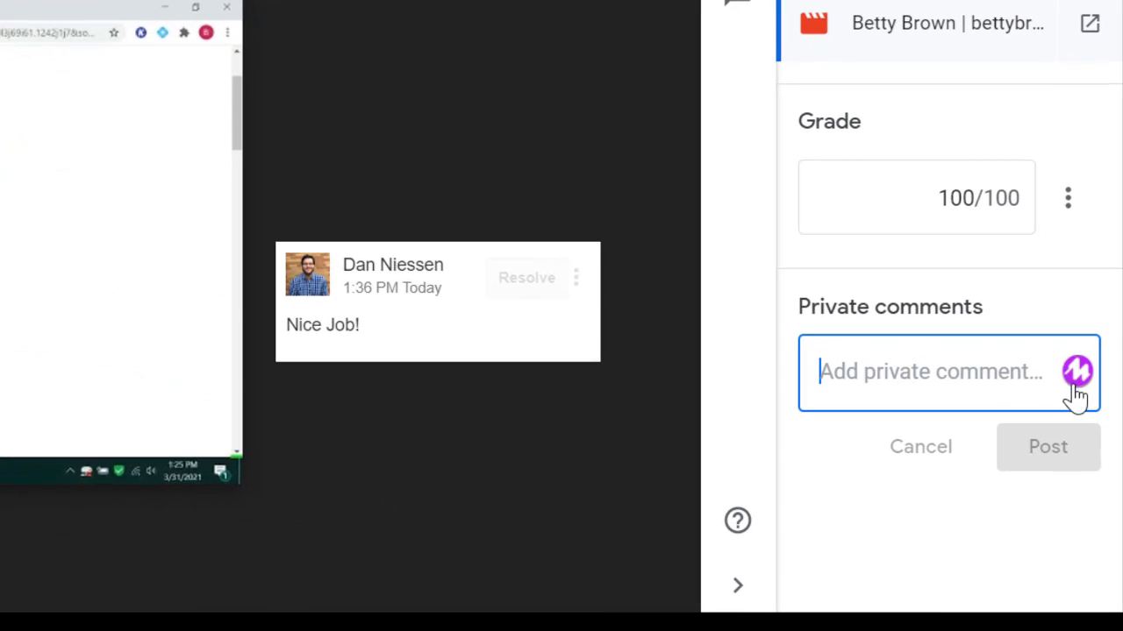
click(1074, 377)
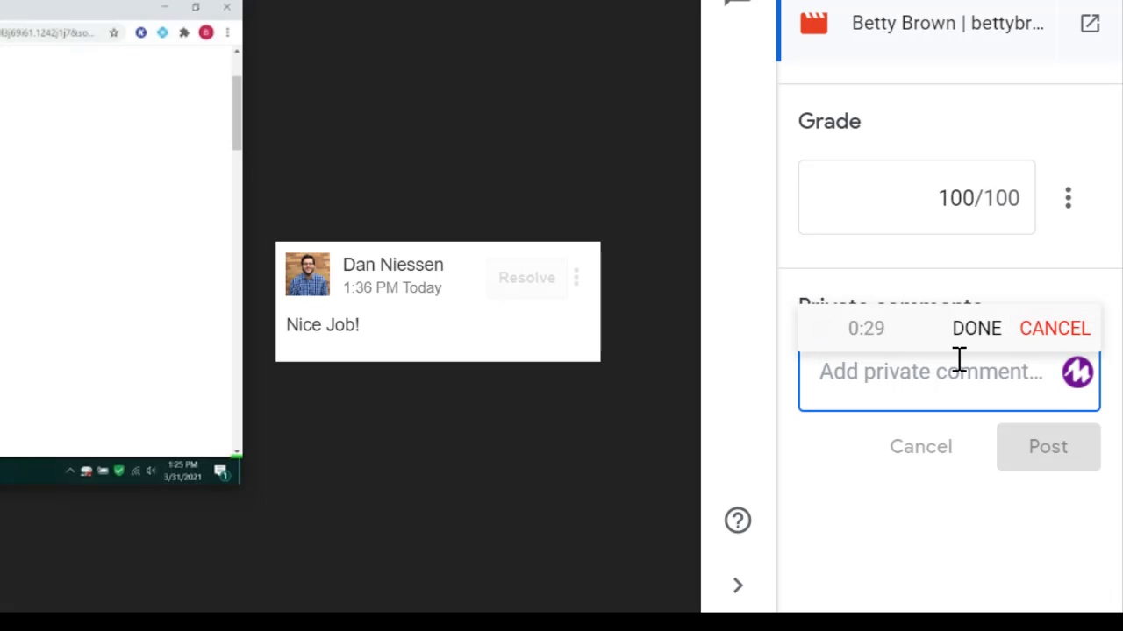
click(1040, 330)
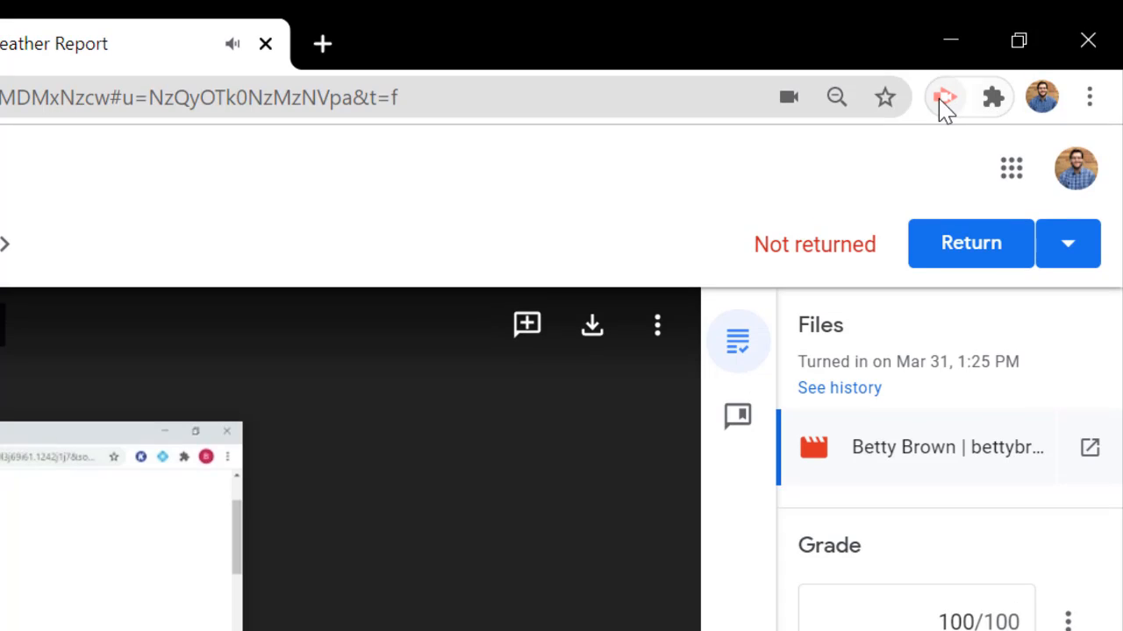
Step: Check the Screencastify recorder options for a feedback video and the private comment box for the student's submission
click(942, 83)
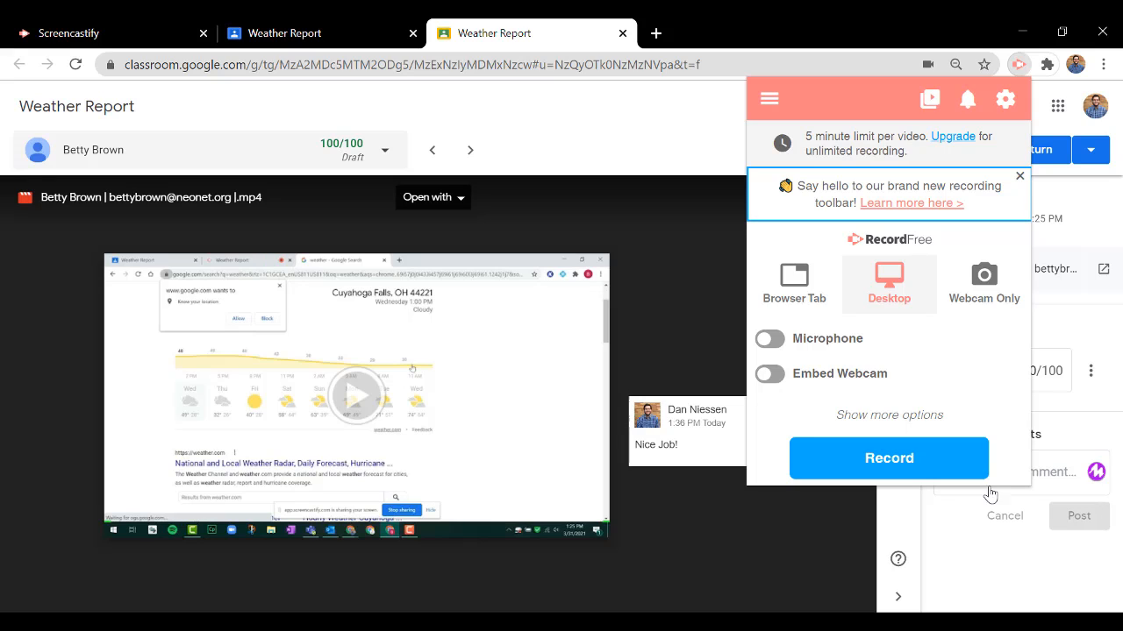
click(989, 576)
click(1012, 478)
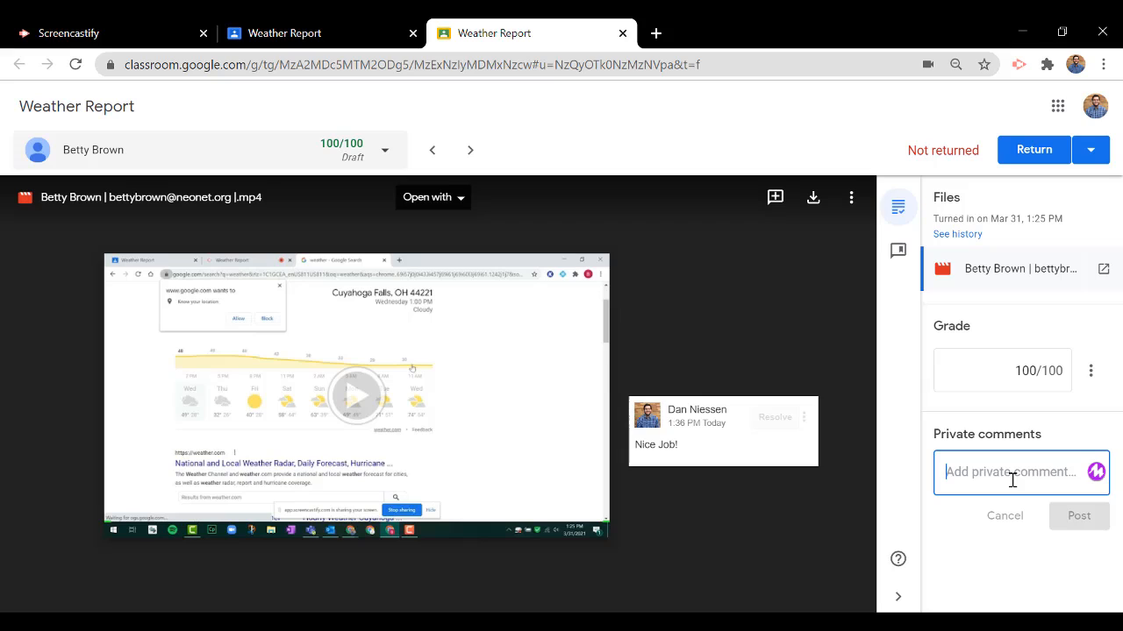
click(1012, 478)
Step: Return the graded Weather Report to the student
click(1027, 157)
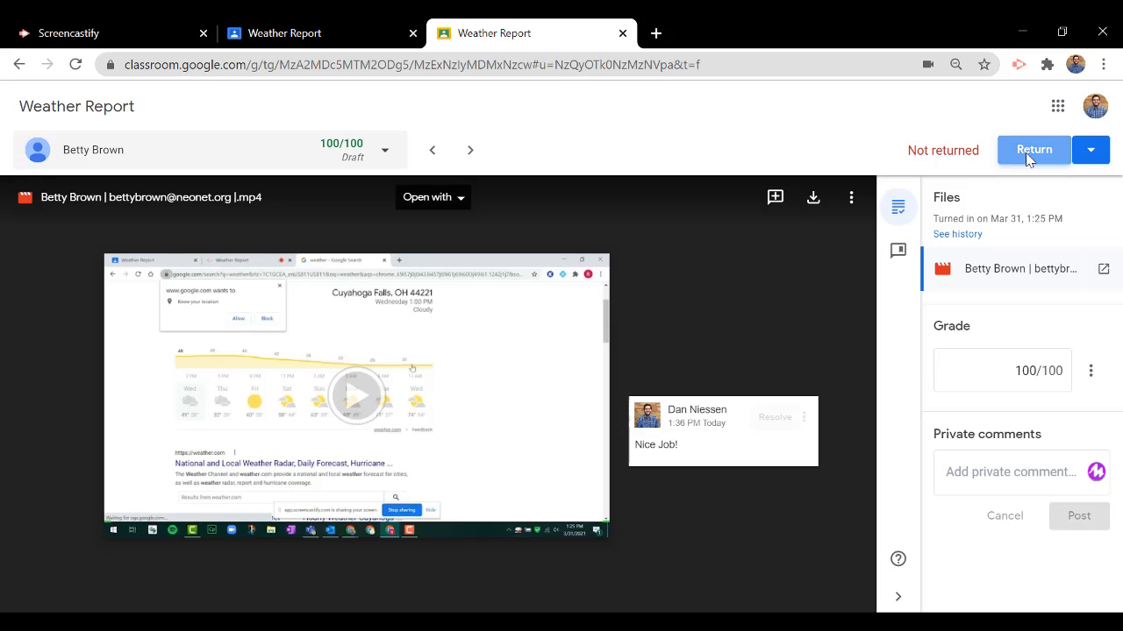
click(685, 409)
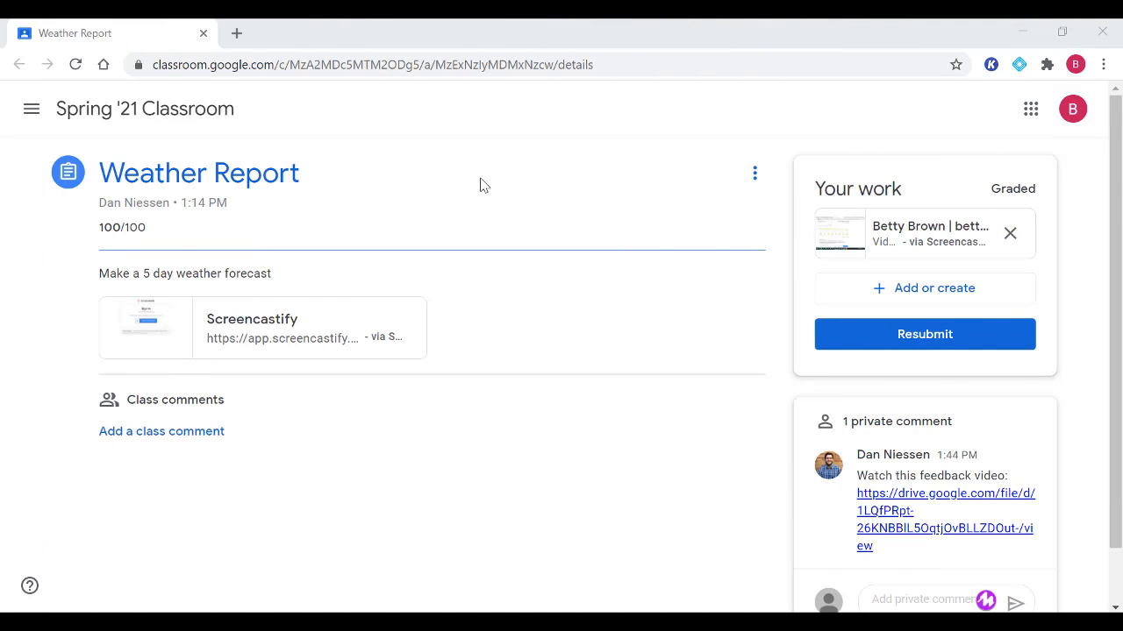
Step: In the student's Classroom, check the returned grade and view the submitted video with the teacher's comment, and go back to the assignment
double_click(133, 227)
triple_click(133, 227)
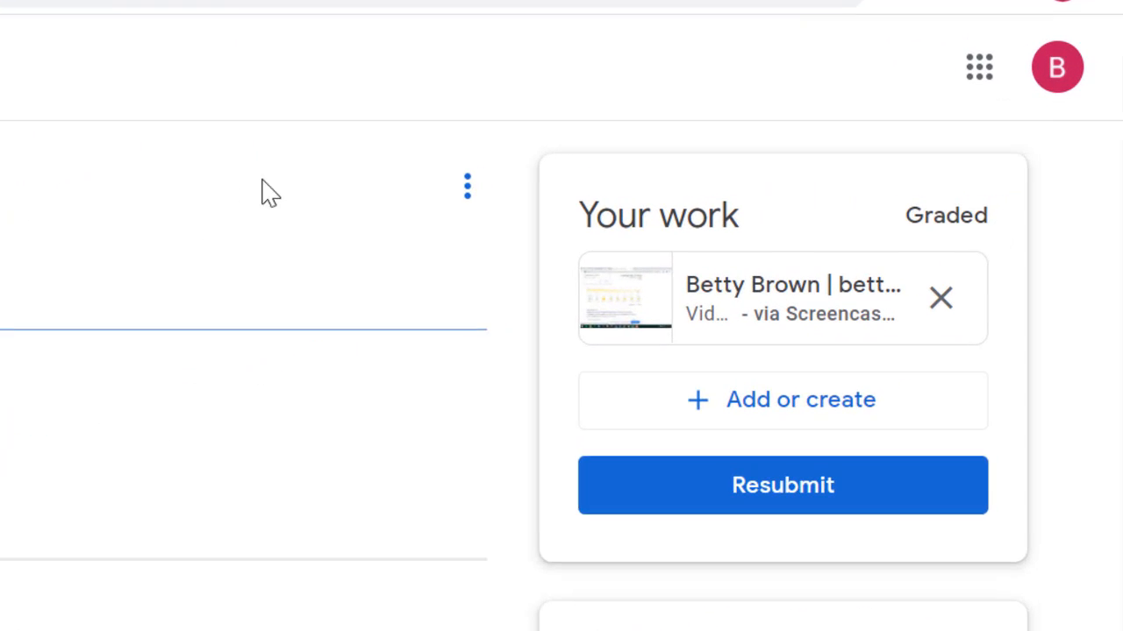
click(719, 297)
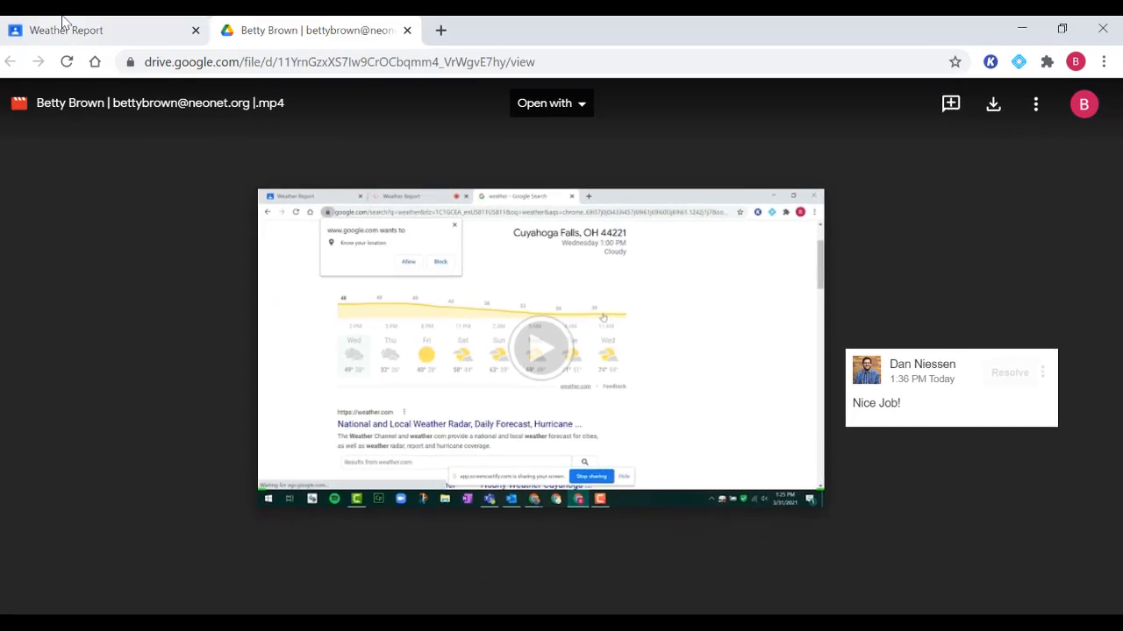
click(68, 22)
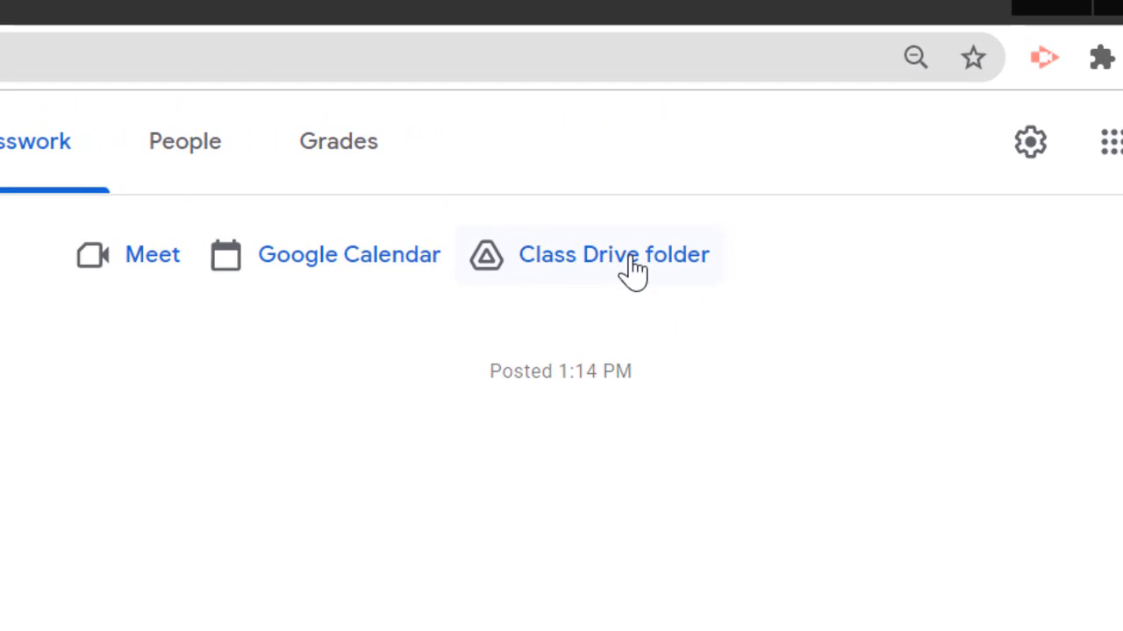
Step: Open the Weather Report folder inside the teacher's class Drive folder and copy its sharing link
click(630, 259)
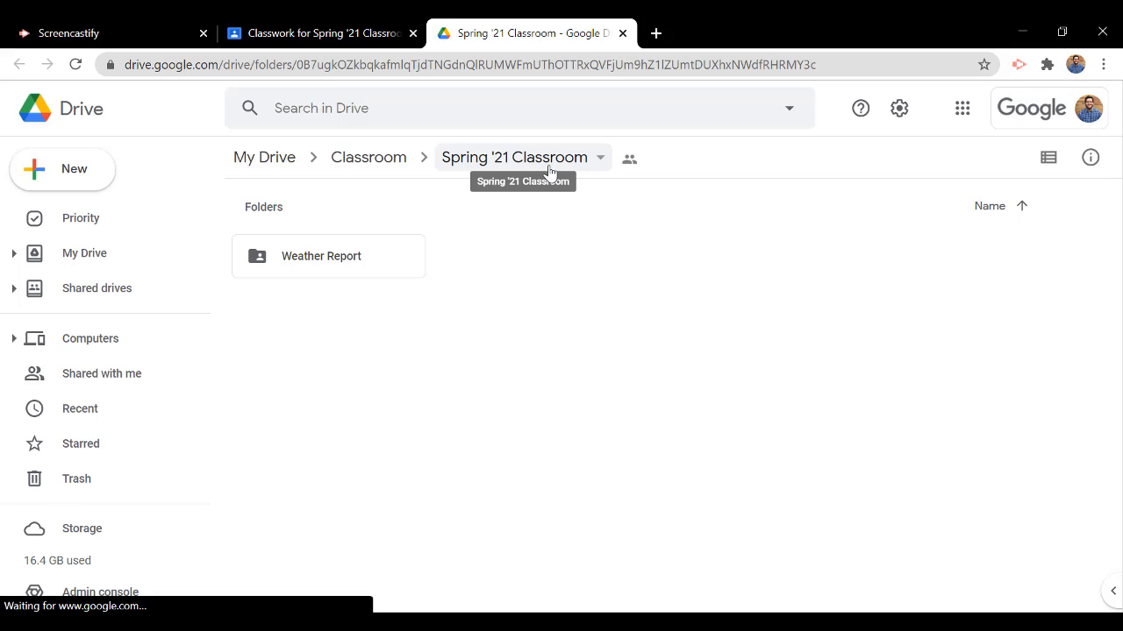
click(308, 263)
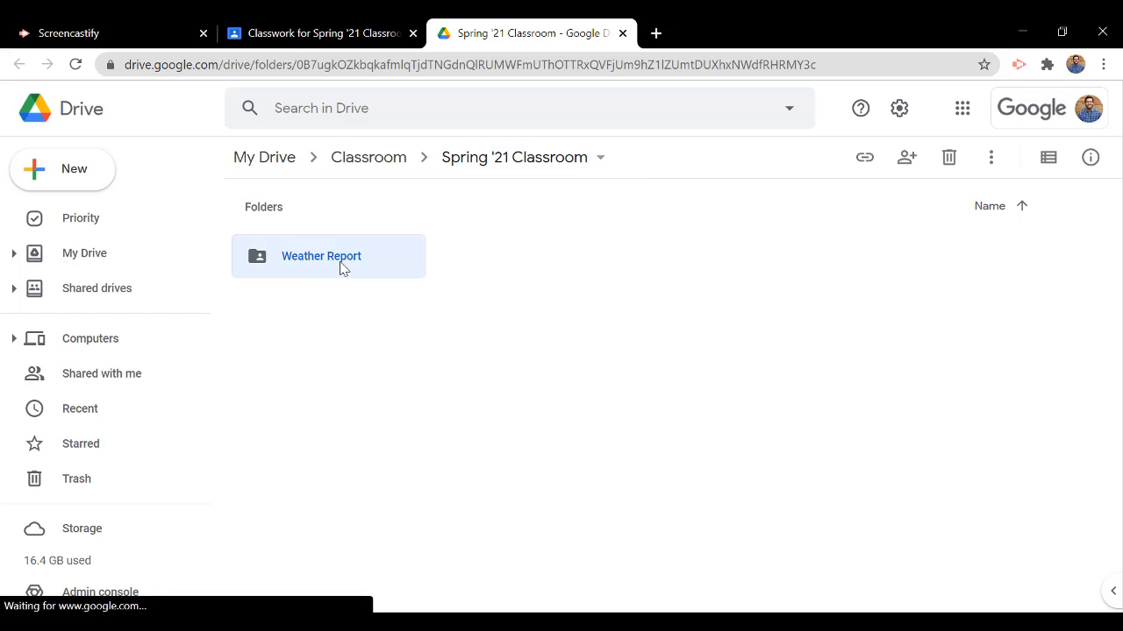
double_click(331, 272)
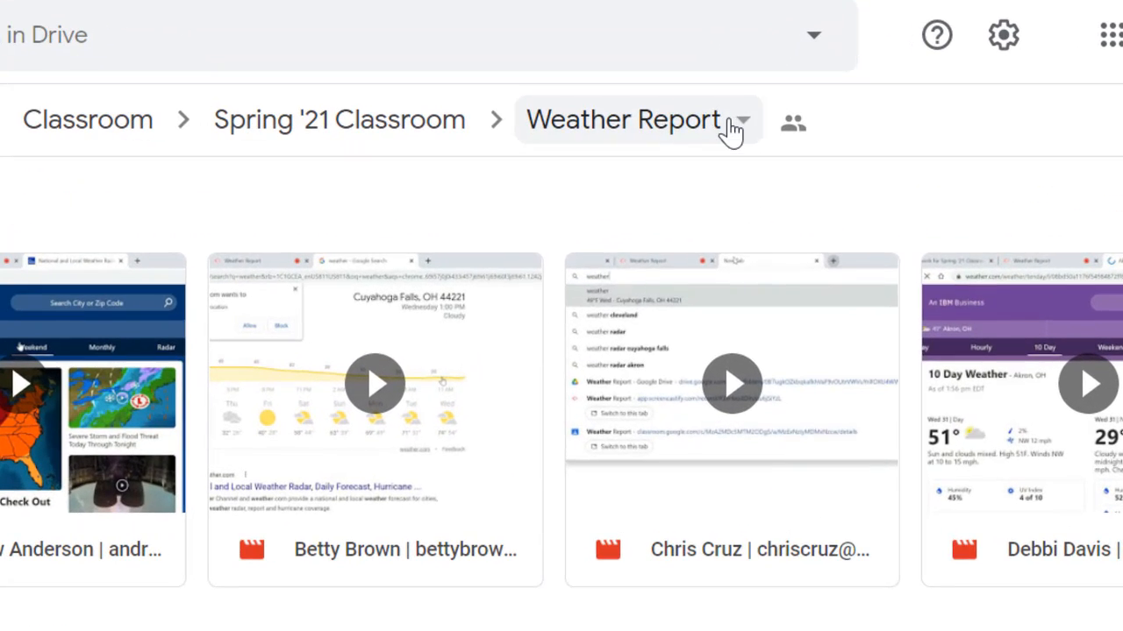
click(746, 159)
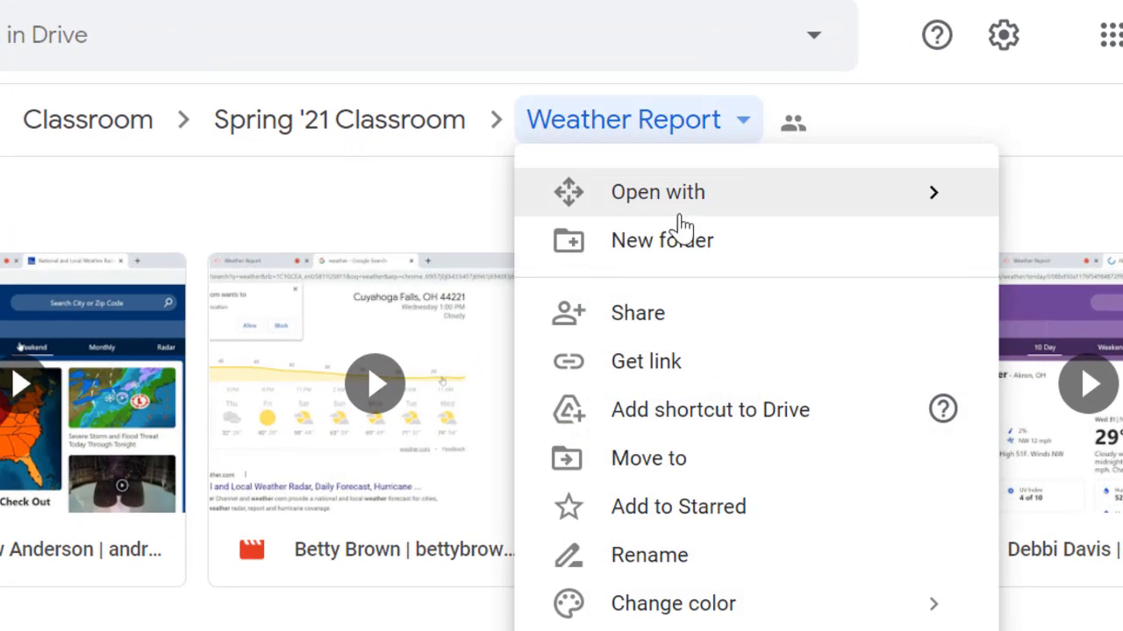
click(646, 357)
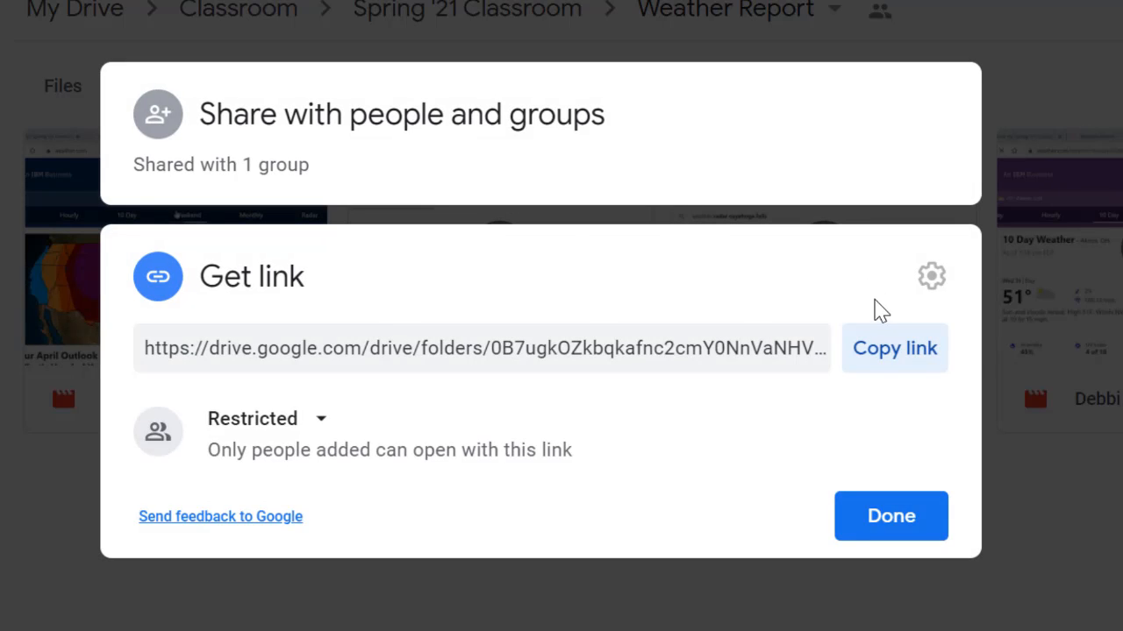
click(915, 365)
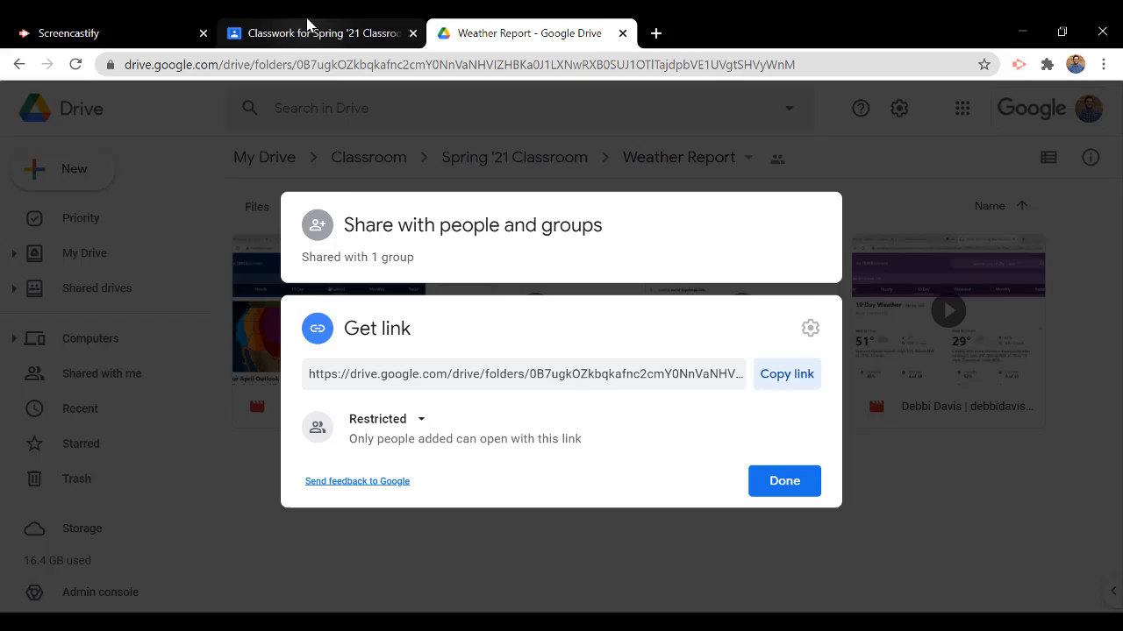
Step: Create a new assignment titled "Weather Report Peer Review" in the Spring '21 Classroom classwork
click(307, 25)
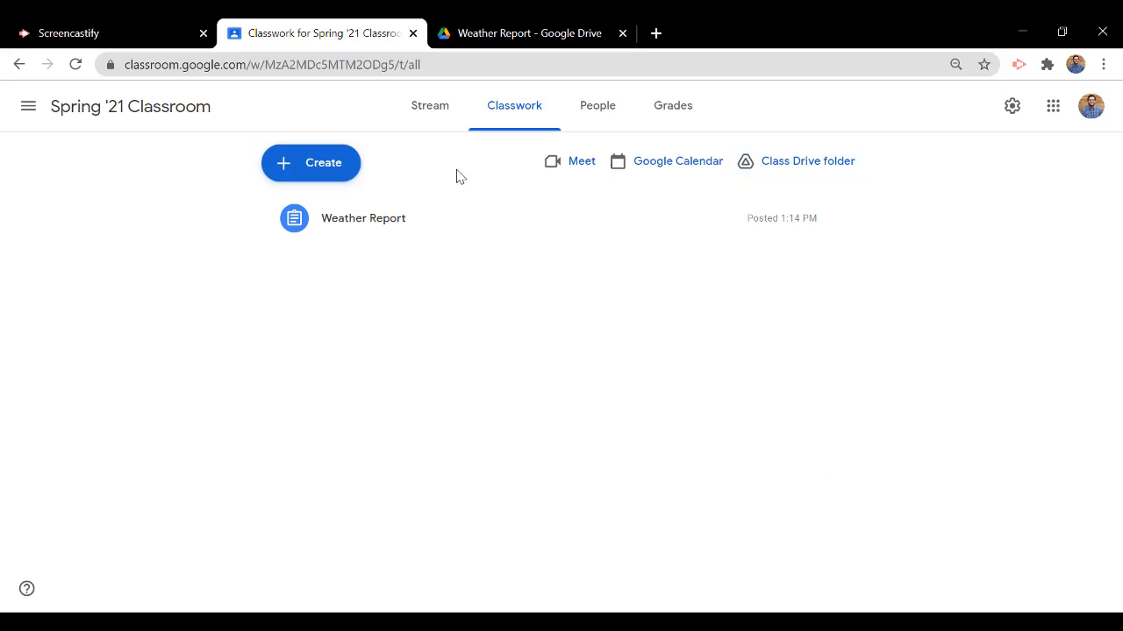
click(326, 177)
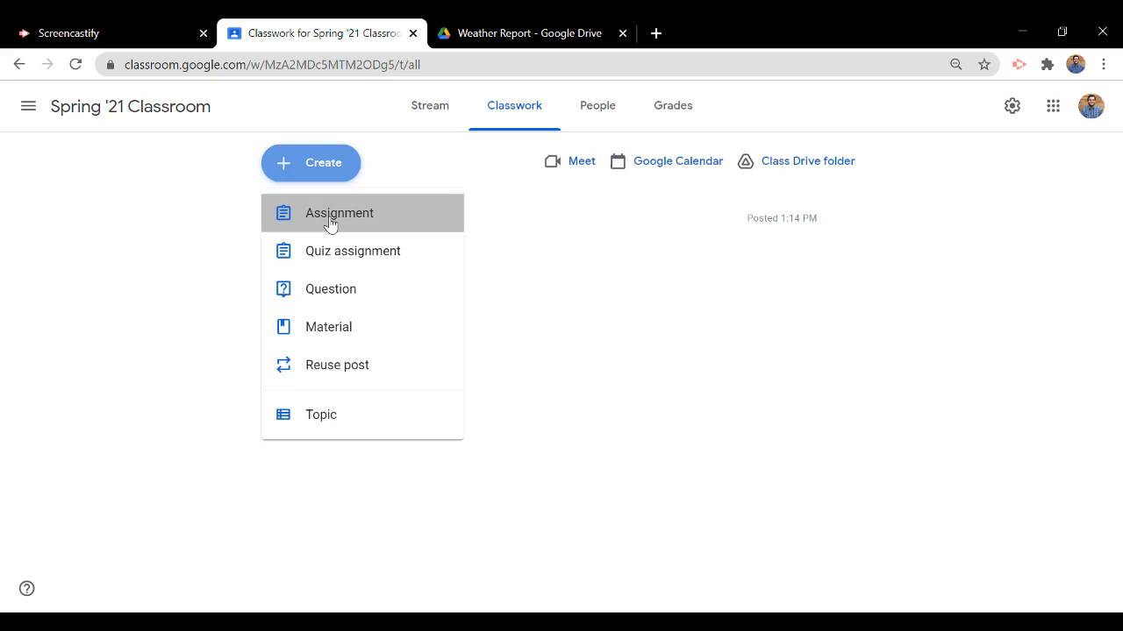
click(332, 219)
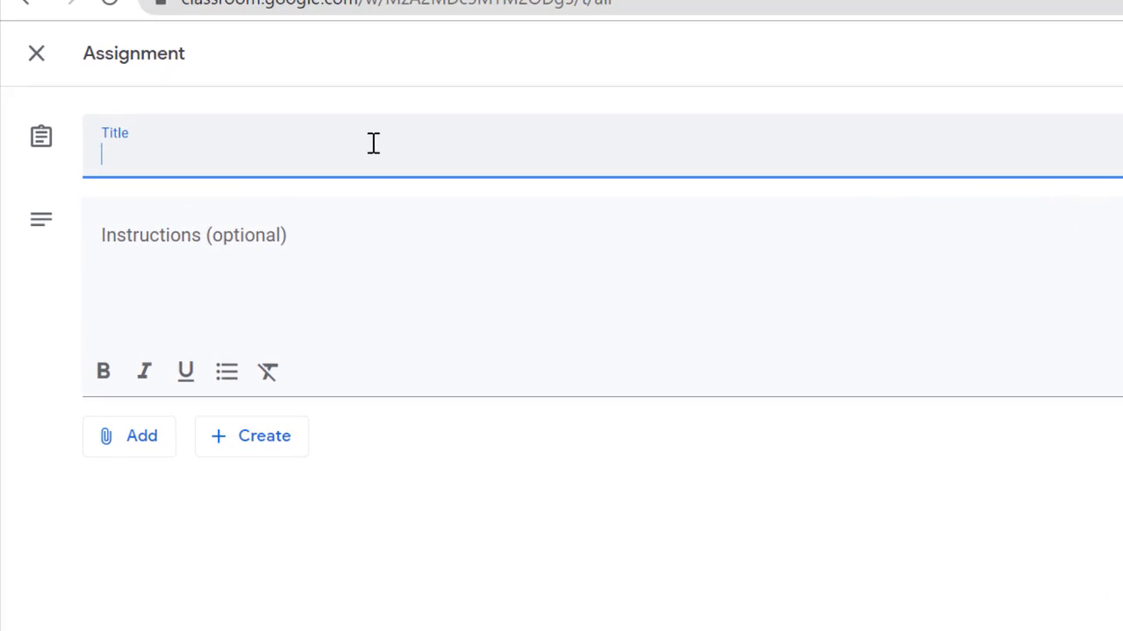
text(Weah)
key(BackSpace)
text(ther Report )
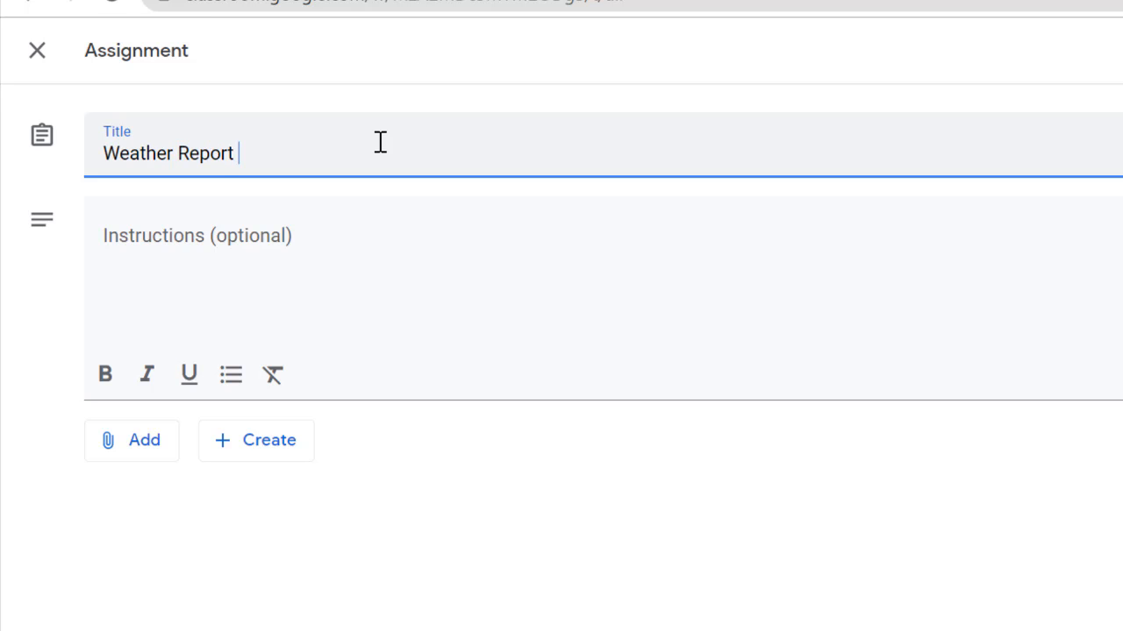
text(Peer Rev)
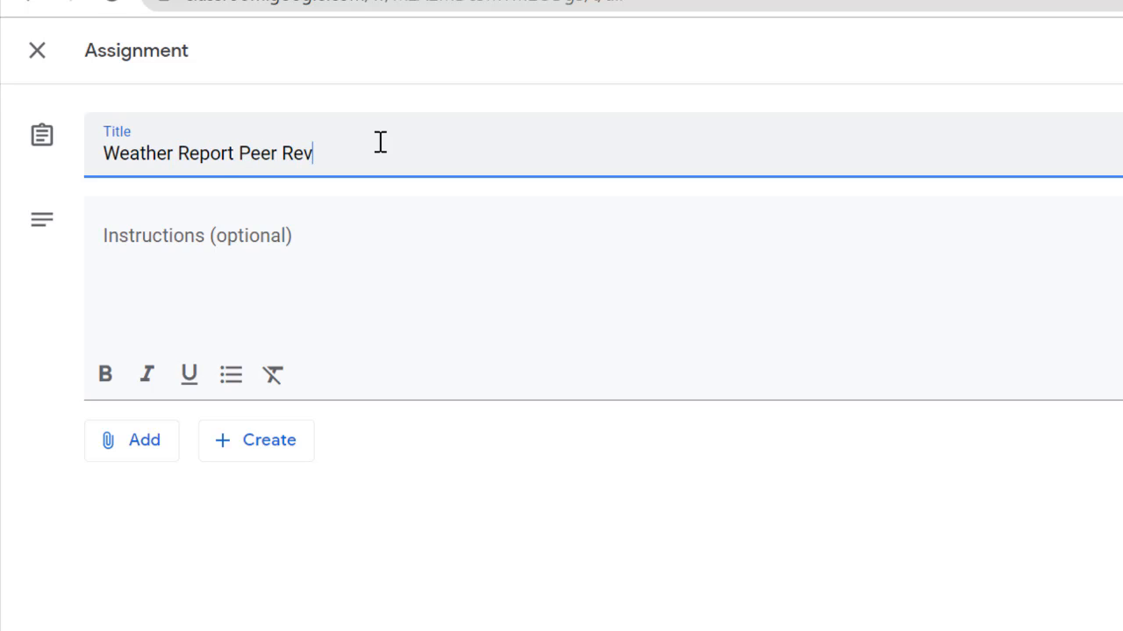
text(iew)
Step: Attach the copied Weather Report folder link to the peer review assignment and assign it to all students
click(138, 457)
click(115, 507)
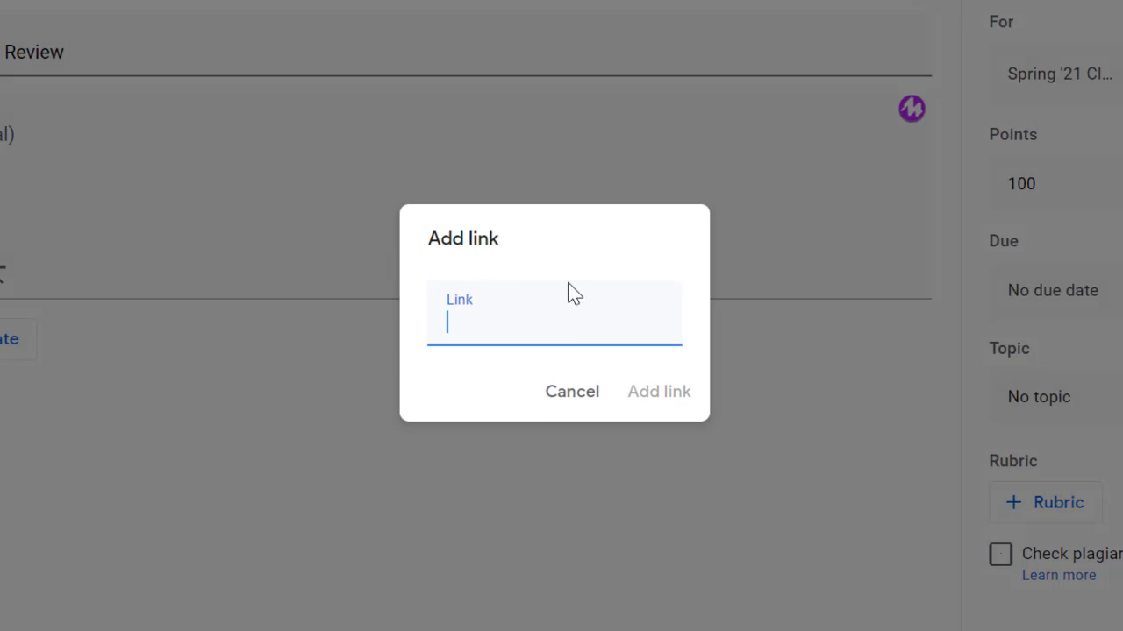
key(ctrl+v)
click(665, 394)
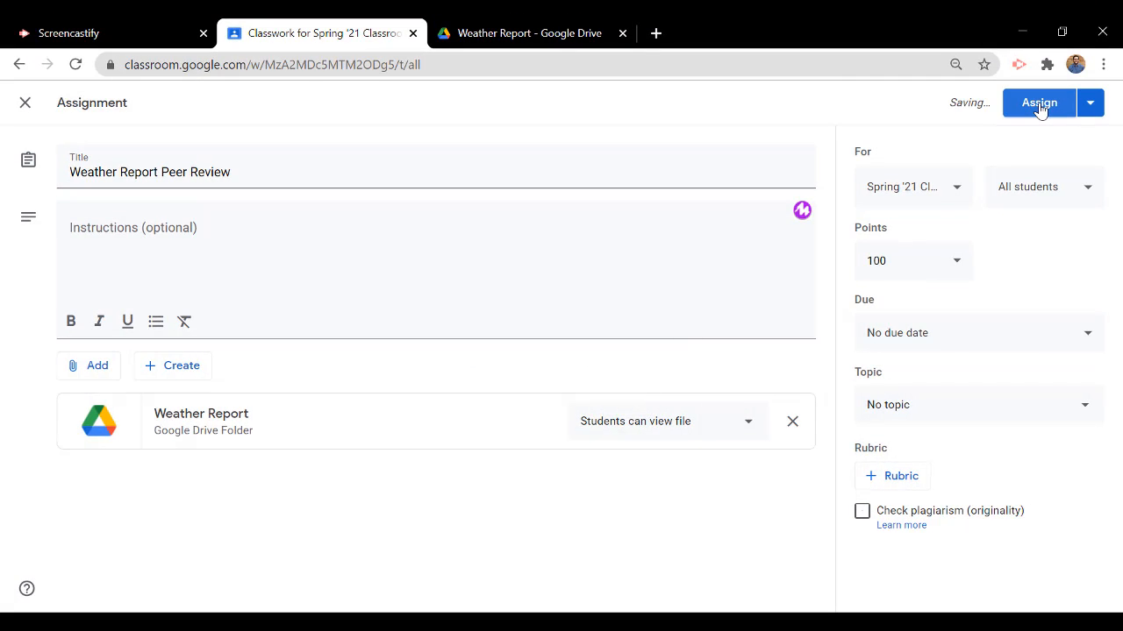
click(1039, 103)
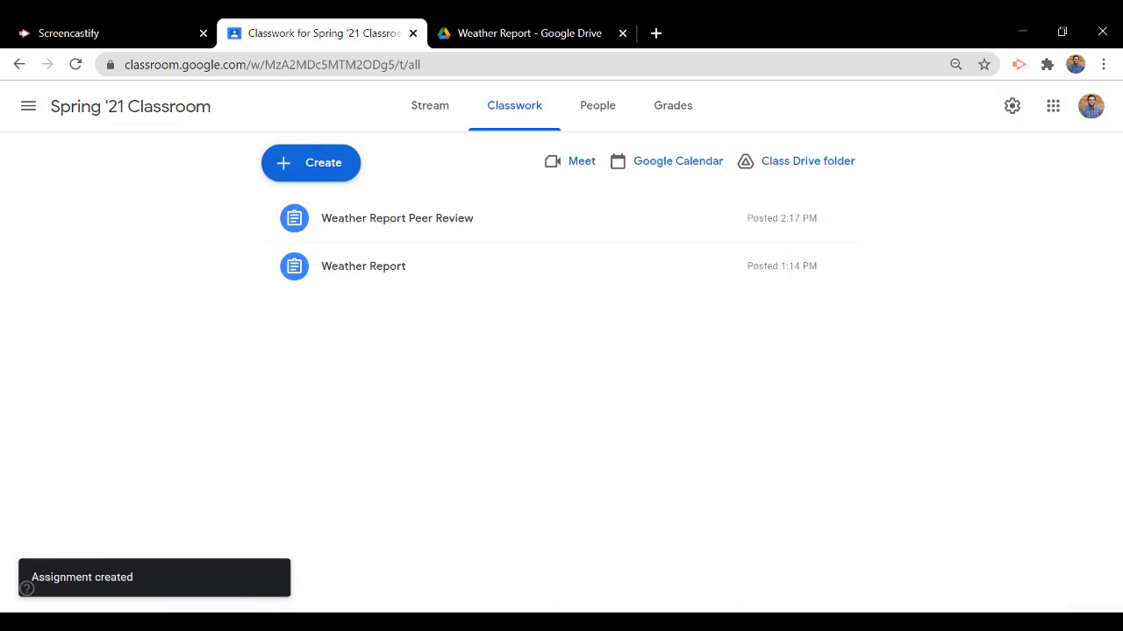
Step: In the student's Classroom, open the folder attached to Weather Report Peer Review and play the last classmate's video
mouse_move(635, 624)
click(657, 526)
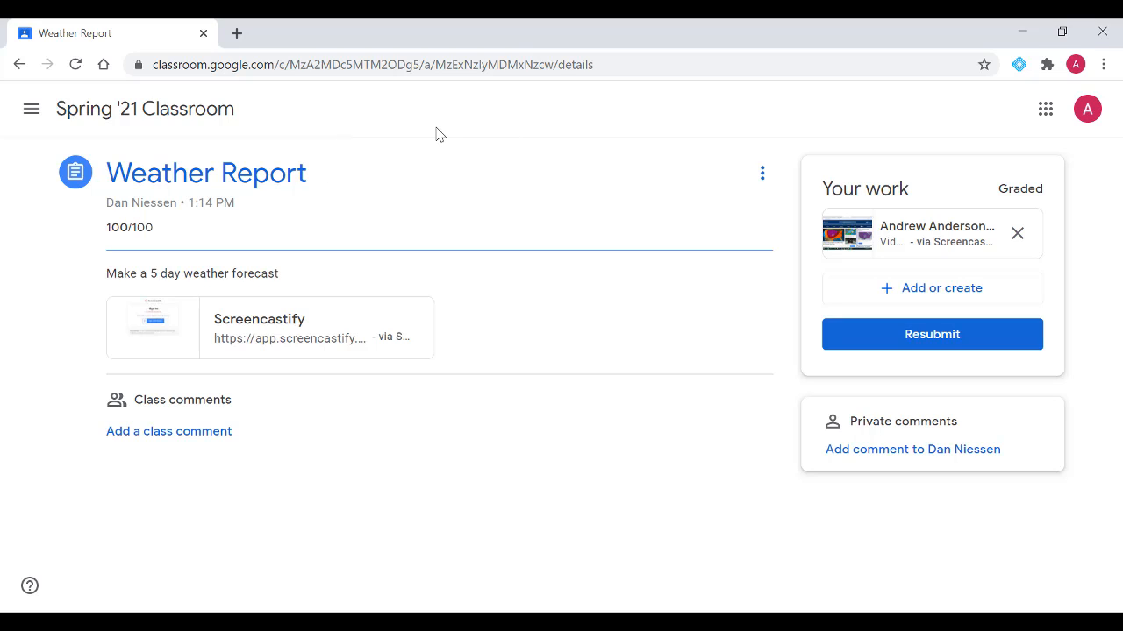
click(179, 116)
click(549, 130)
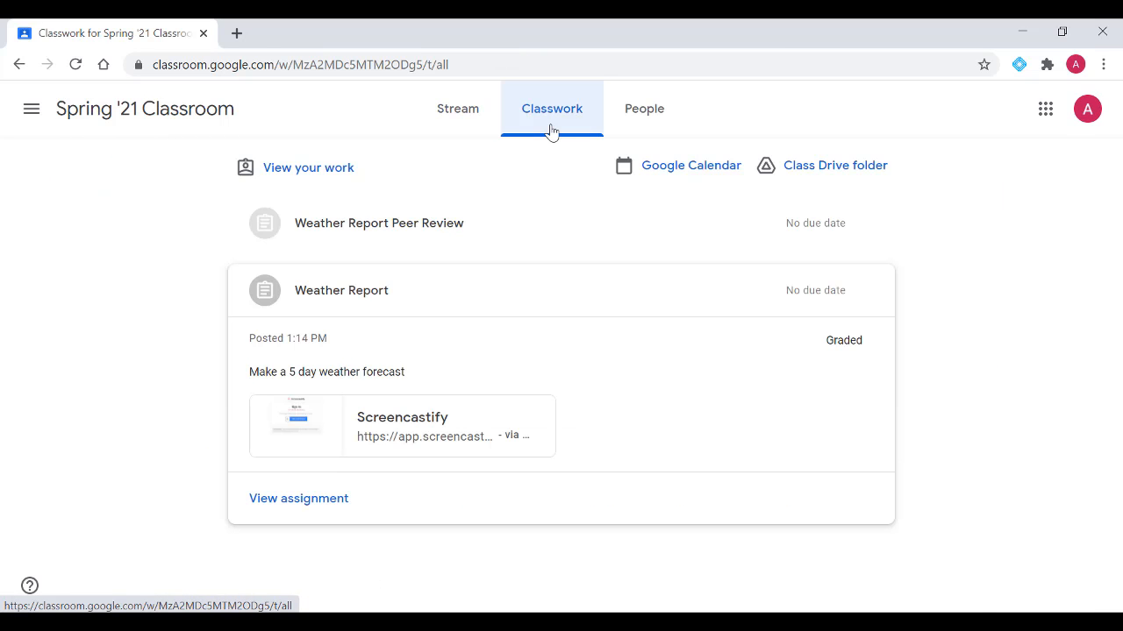
click(388, 230)
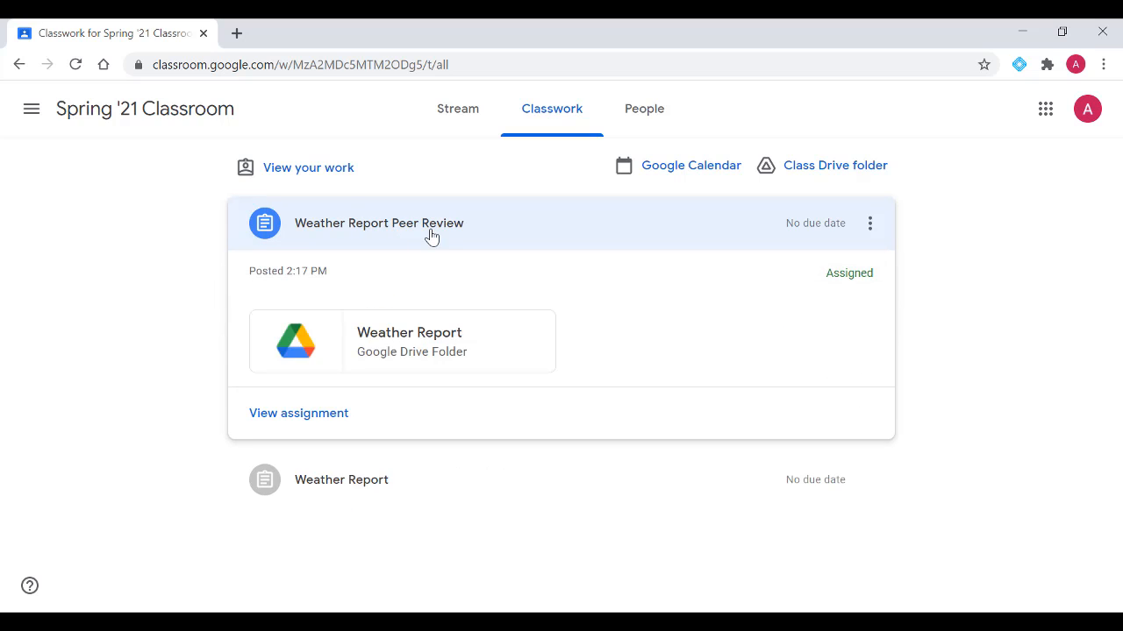
click(418, 348)
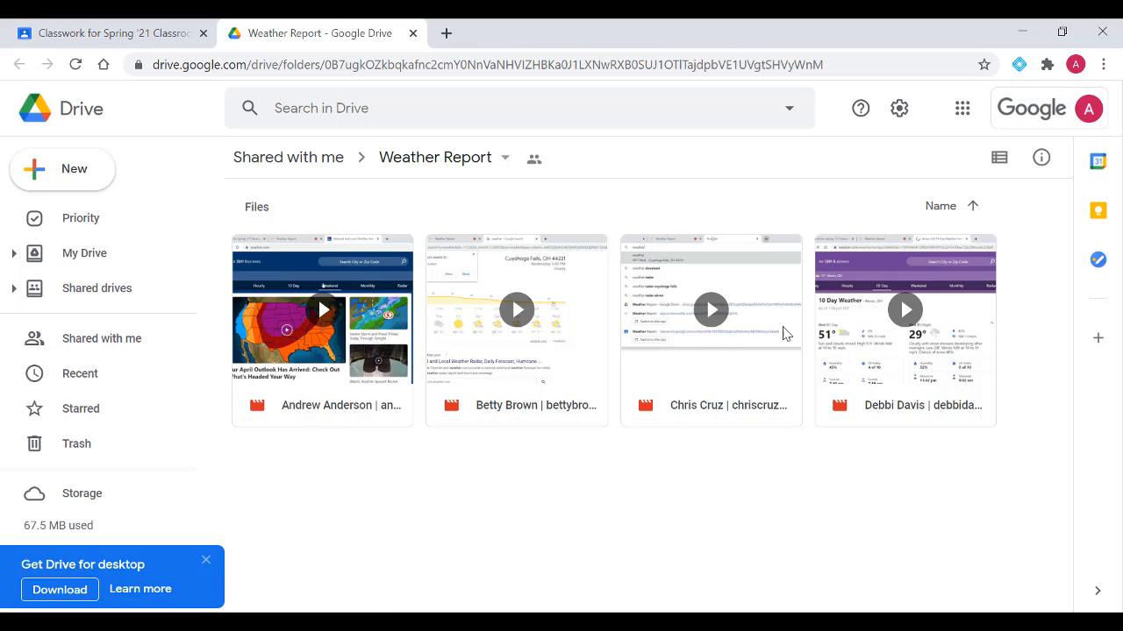
double_click(917, 324)
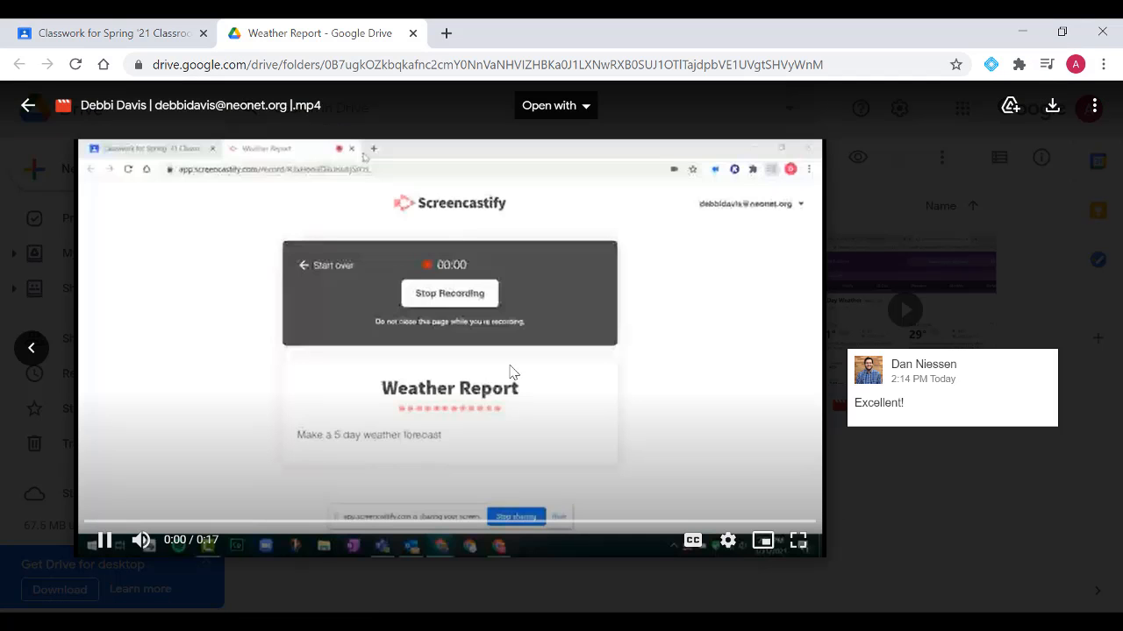
click(404, 396)
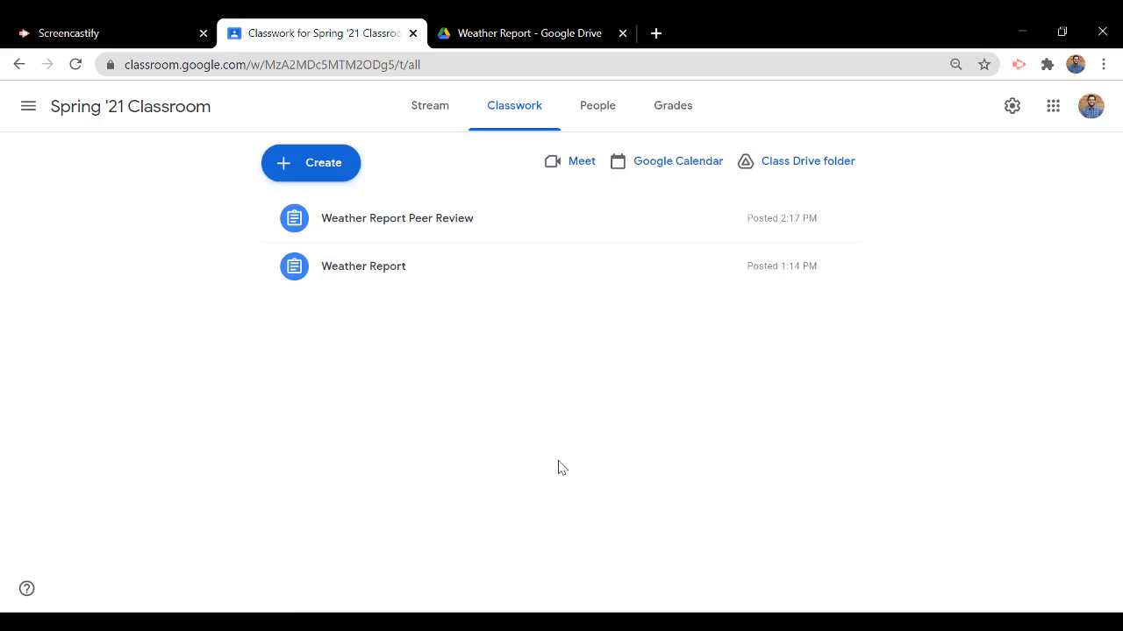
Step: Share the teacher's Weather Report folder link with the NEOnet organization, giving it Editor access
click(454, 35)
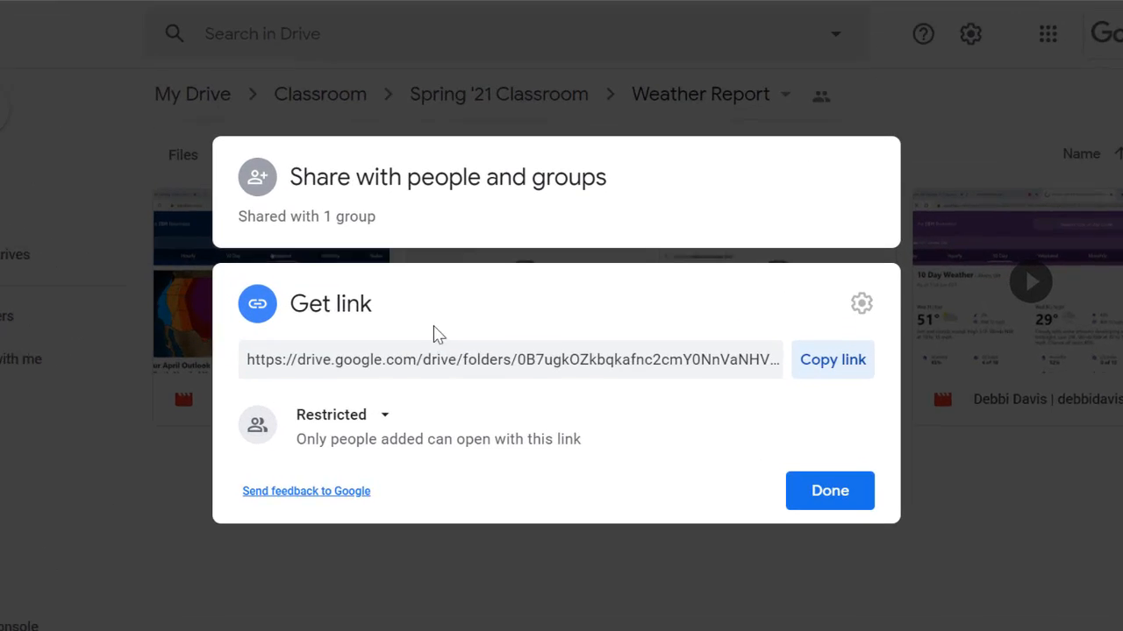
click(365, 422)
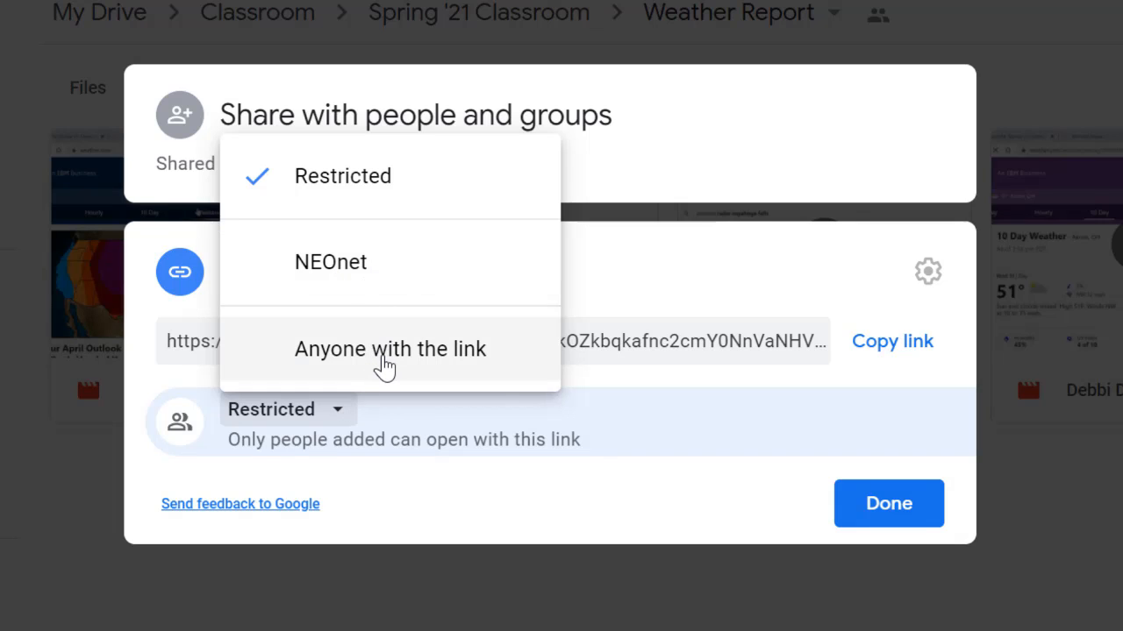
click(327, 277)
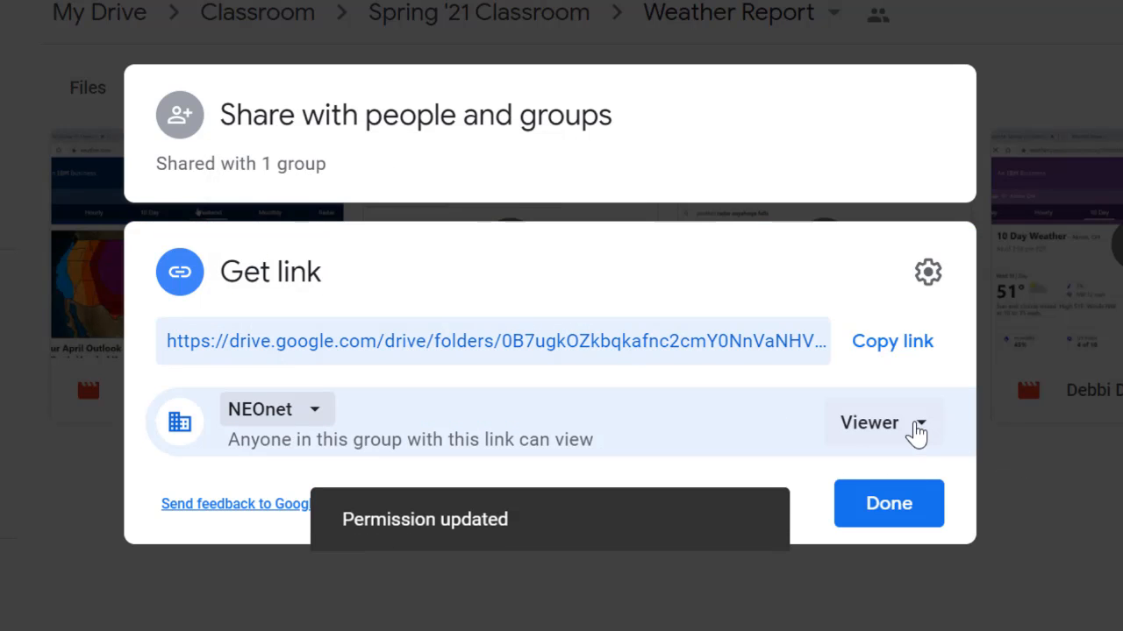
click(916, 428)
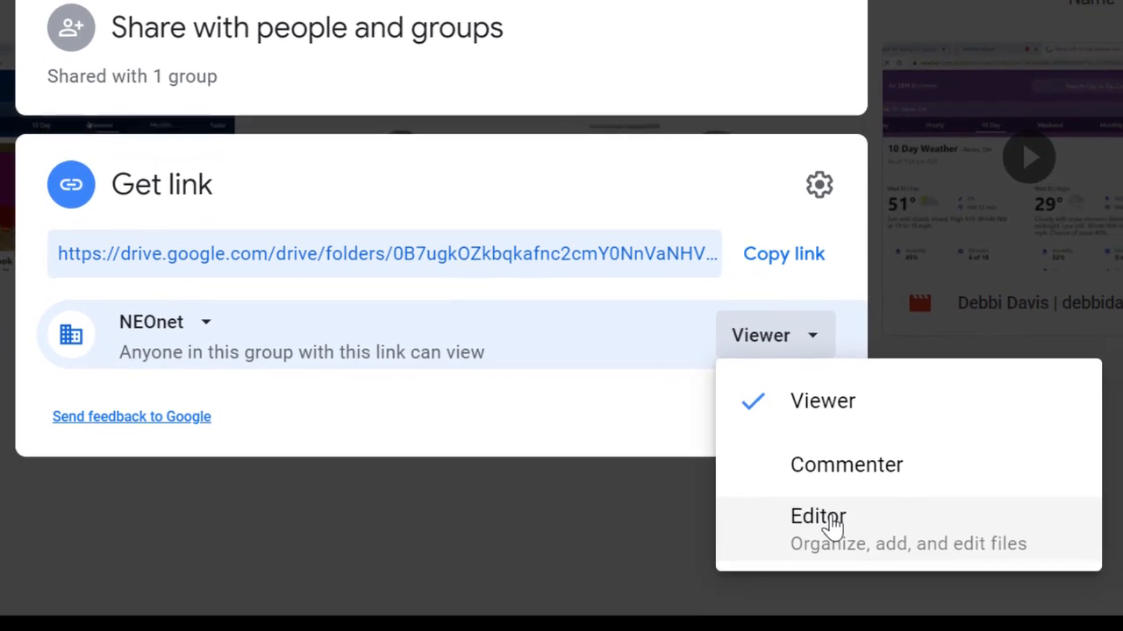
click(832, 524)
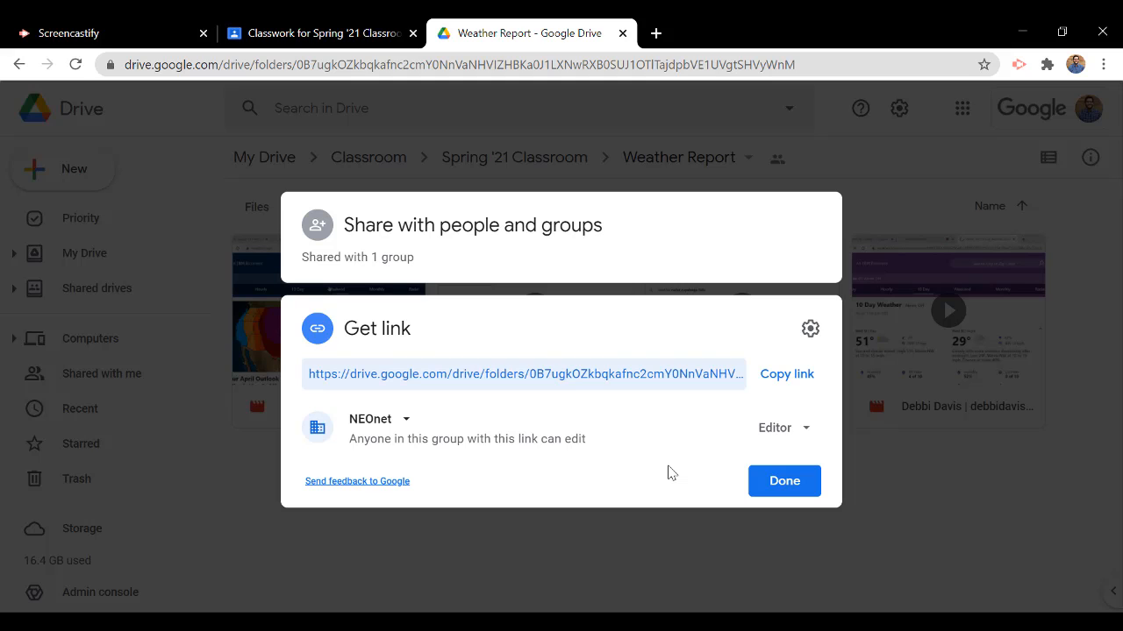
click(809, 490)
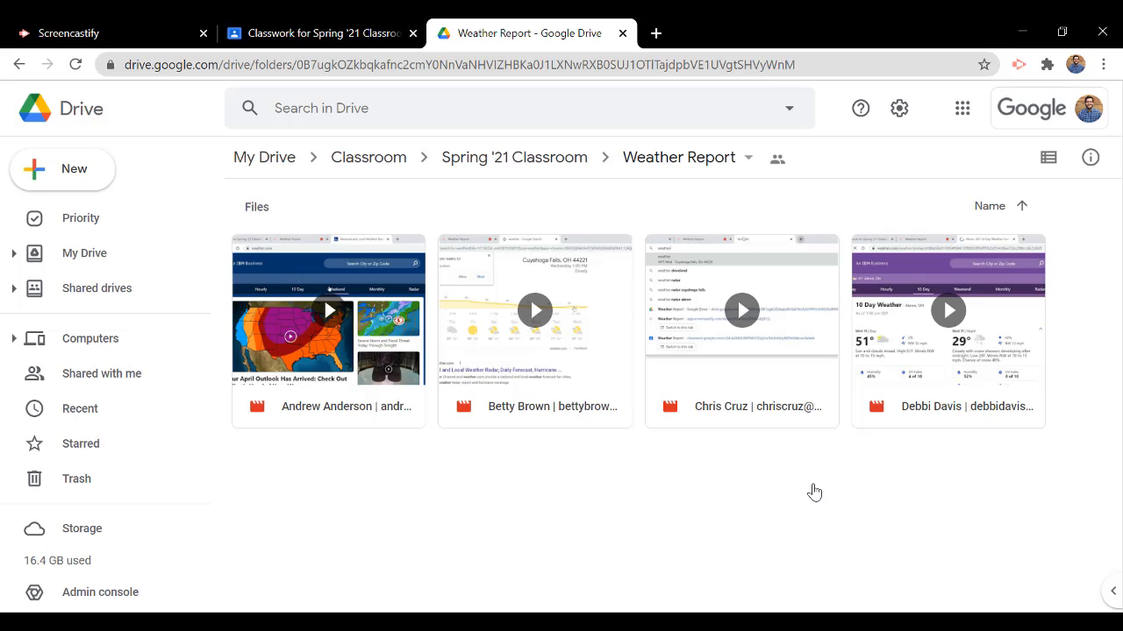
Step: In the student's Drive window, reload the Weather Report folder page and start adding a comment to the last classmate's video
mouse_move(634, 624)
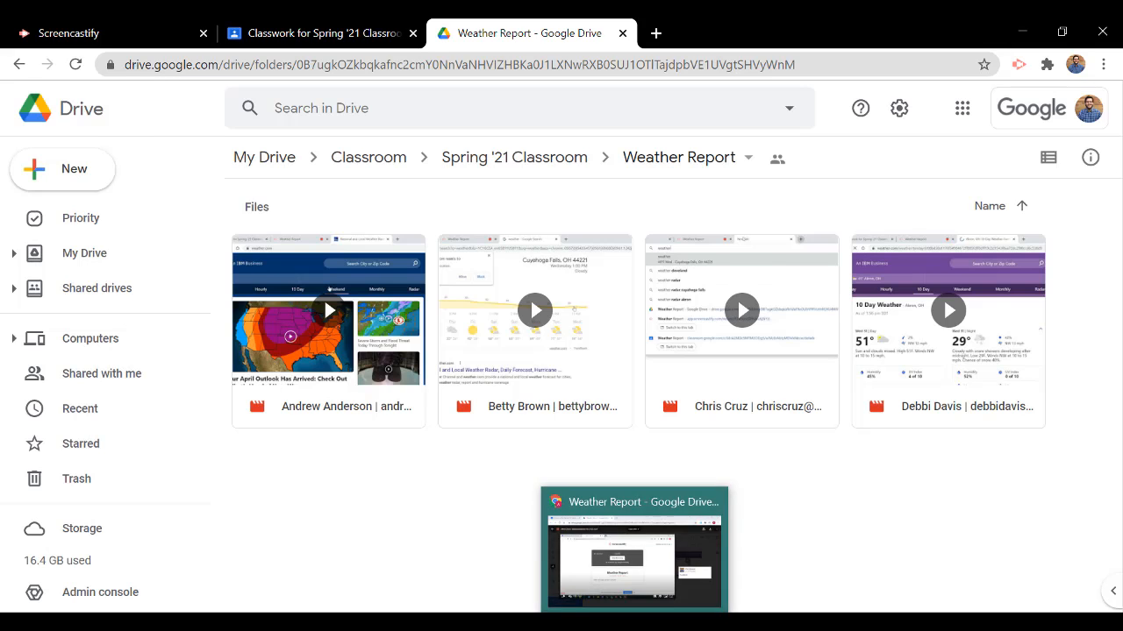
click(634, 552)
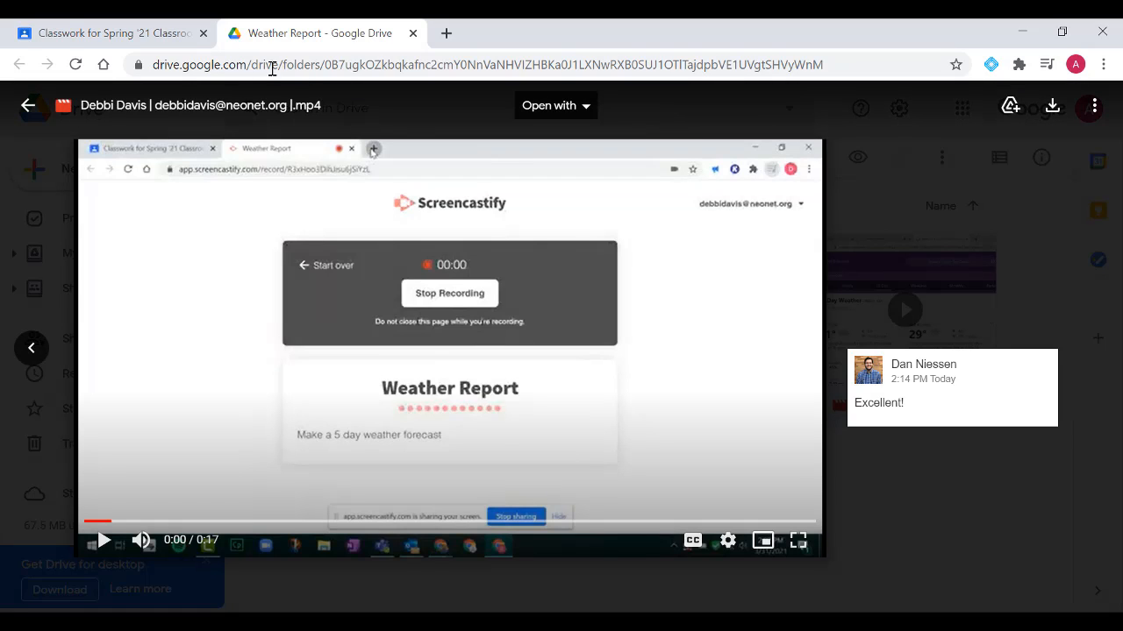
click(75, 65)
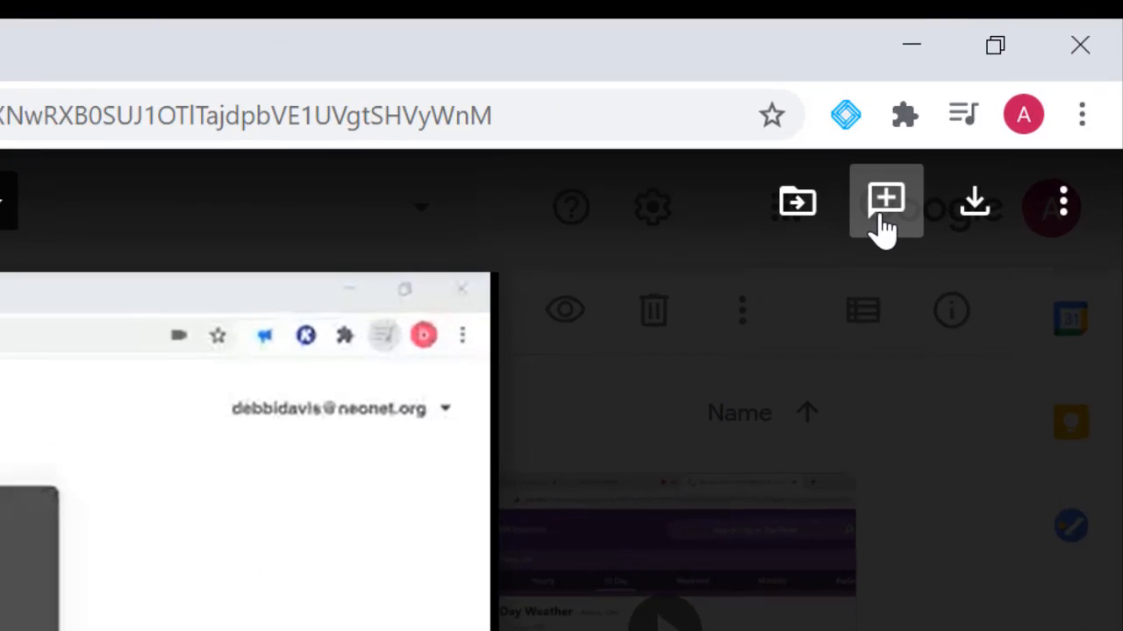
click(855, 250)
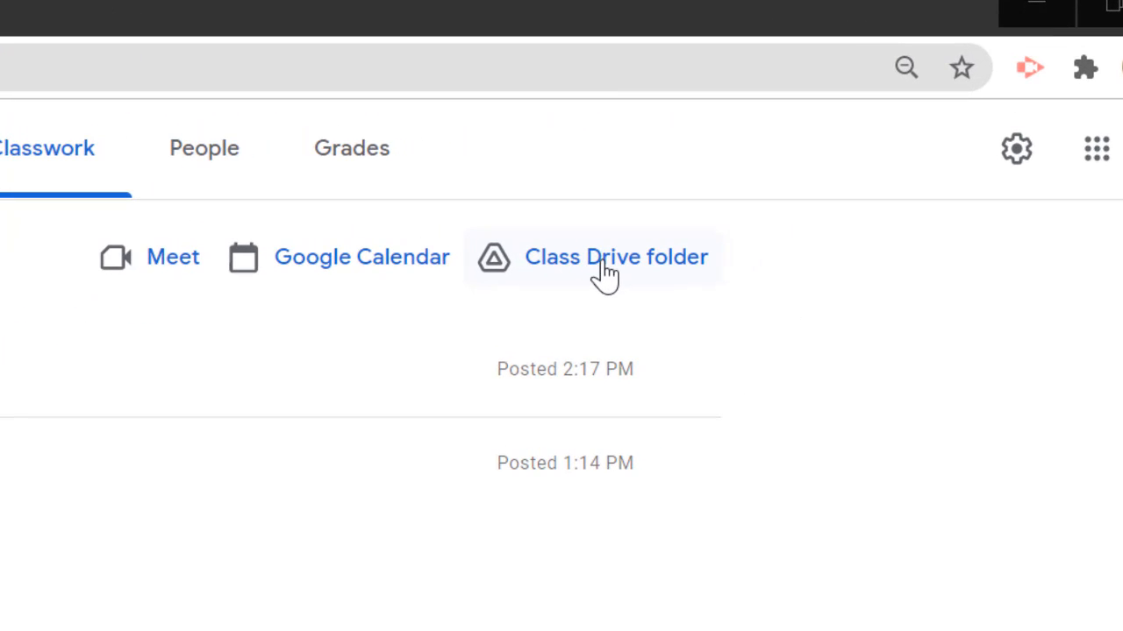
Step: From the teacher's Classroom, open the Weather Report folder in the class Drive folder and bring up its link-sharing settings
click(581, 268)
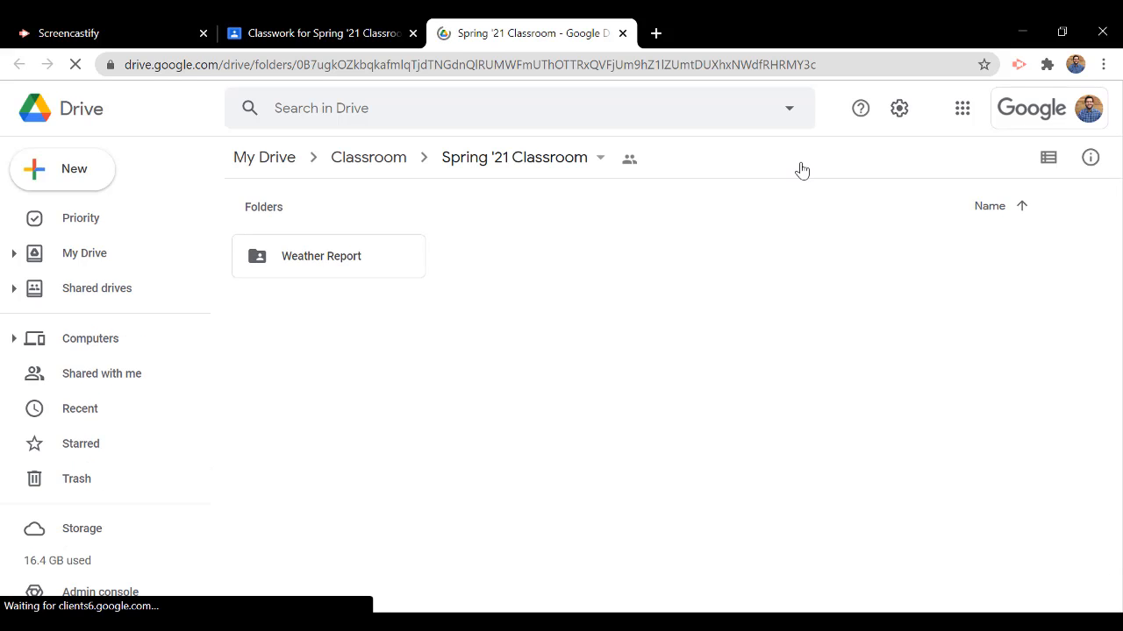
double_click(388, 261)
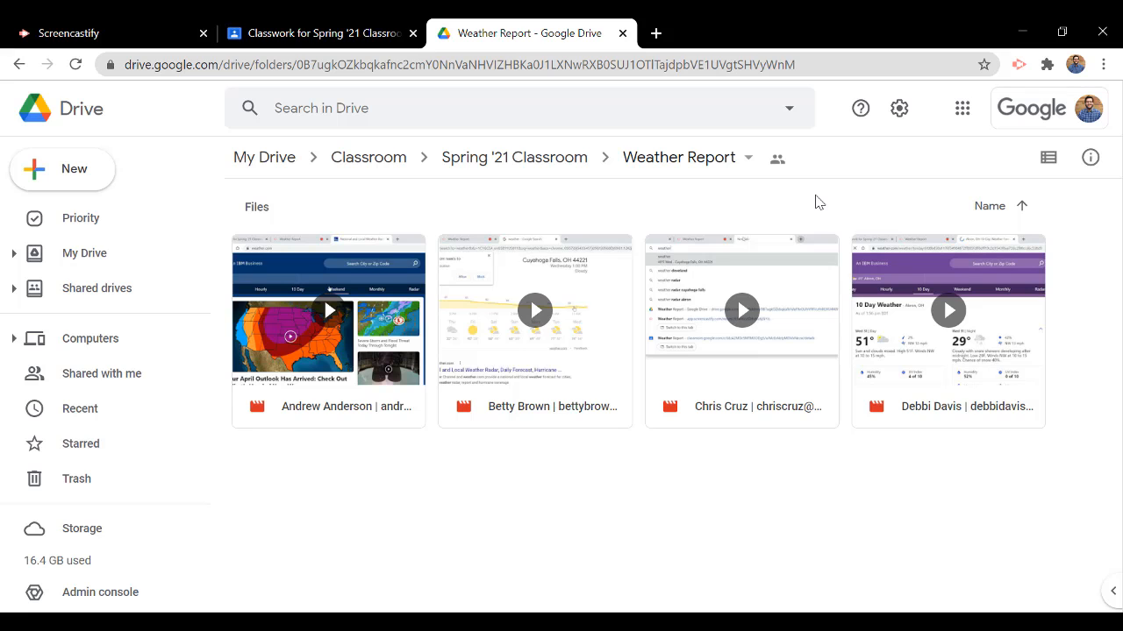
click(727, 161)
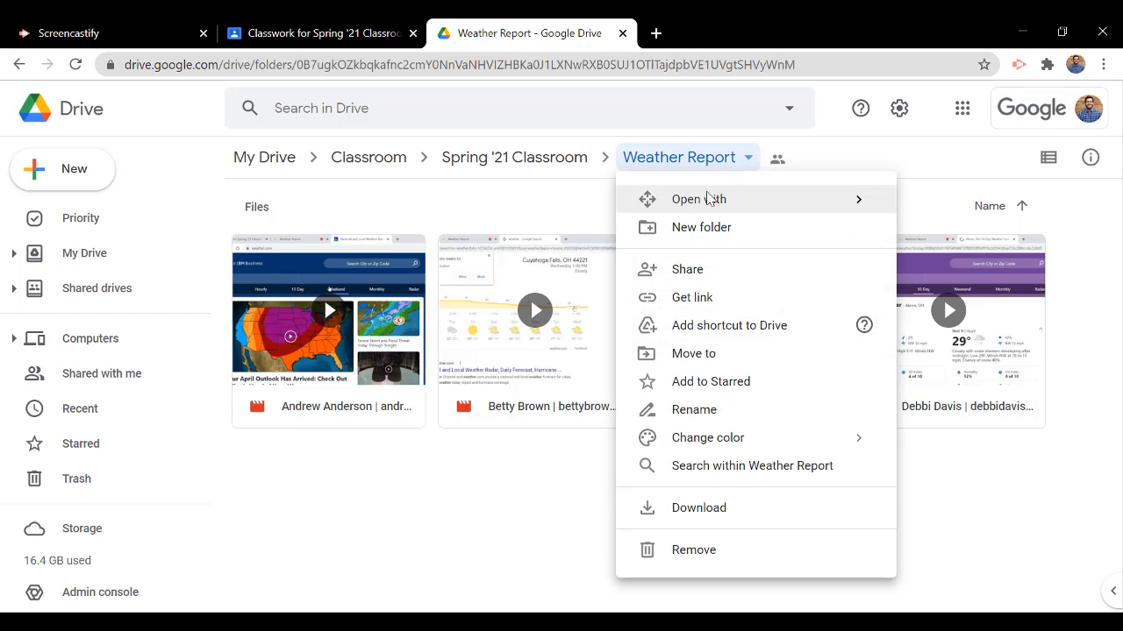
click(689, 298)
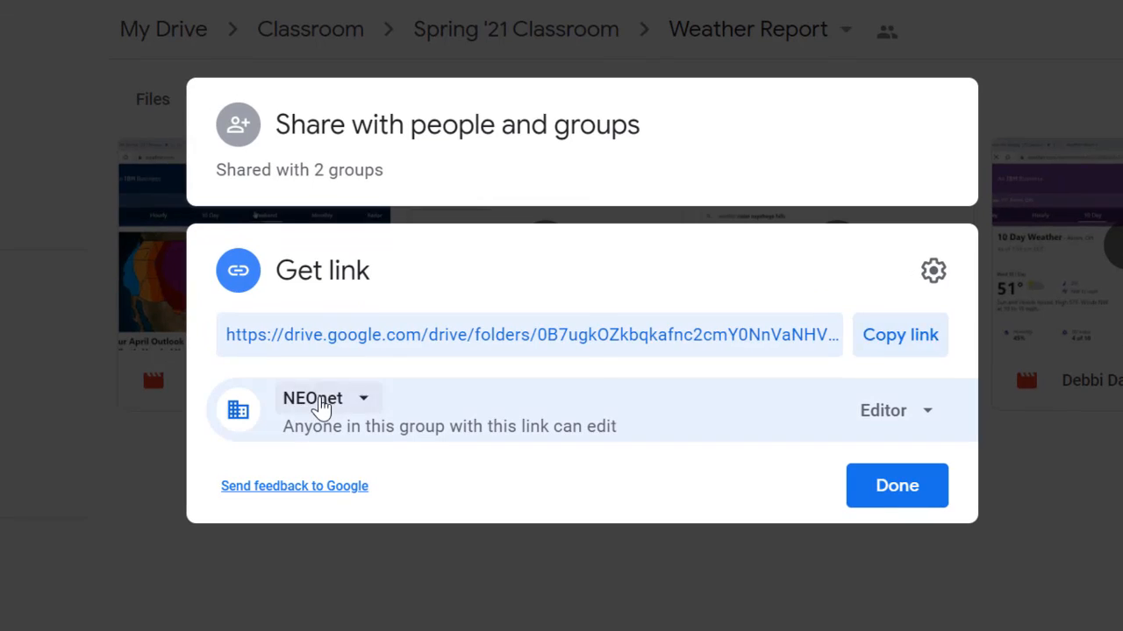
Step: Set the Weather Report folder's link access to Restricted and copy the folder link
click(373, 420)
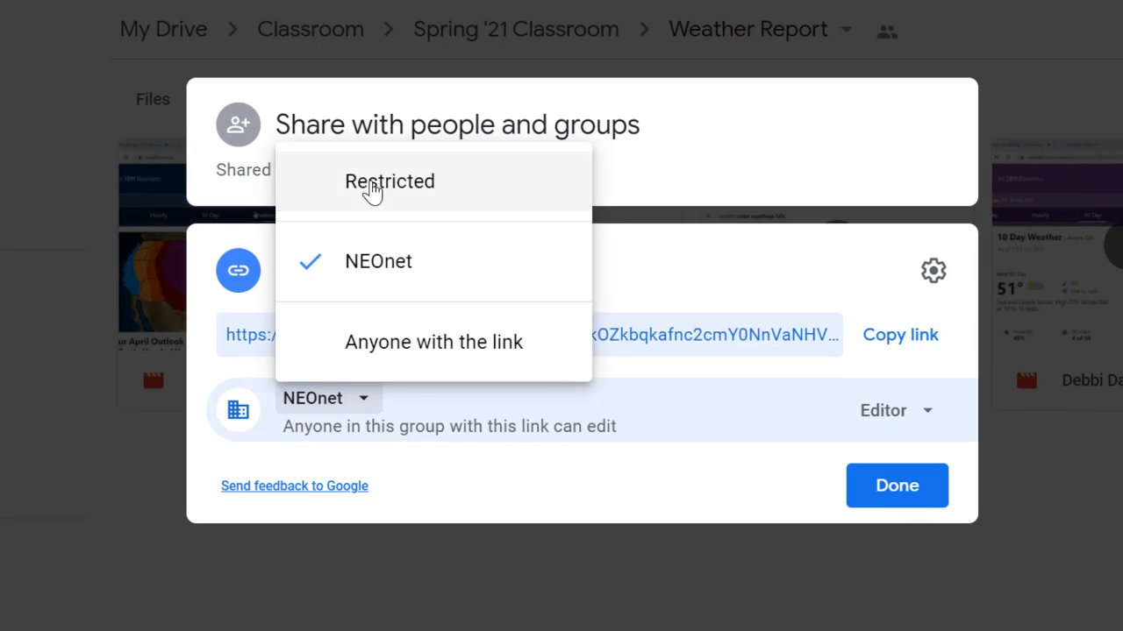
click(372, 190)
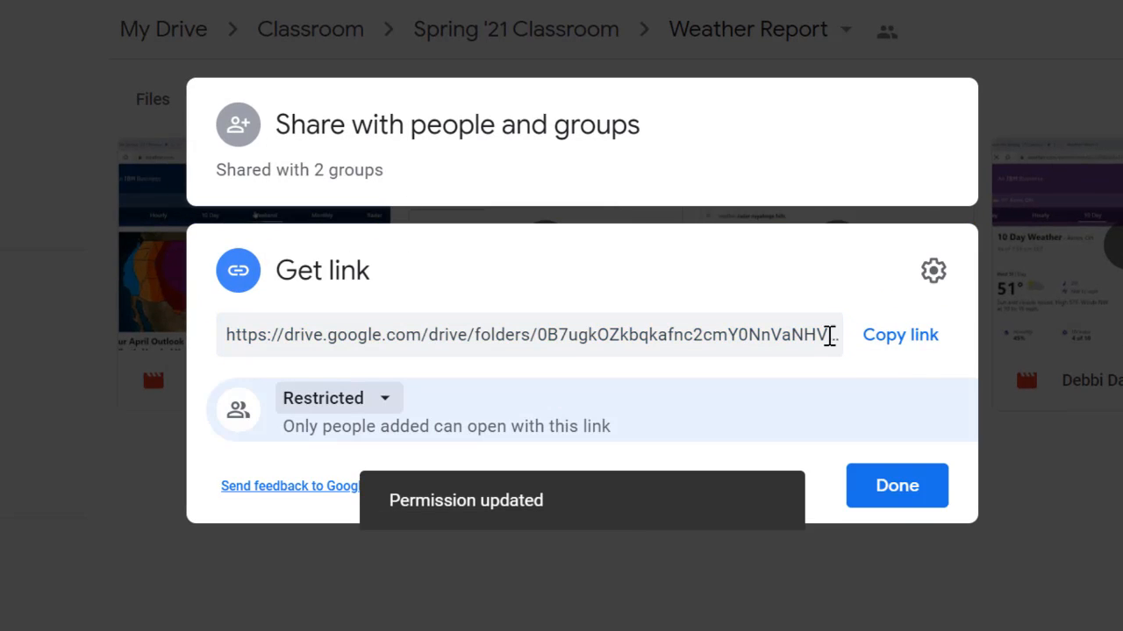
click(927, 356)
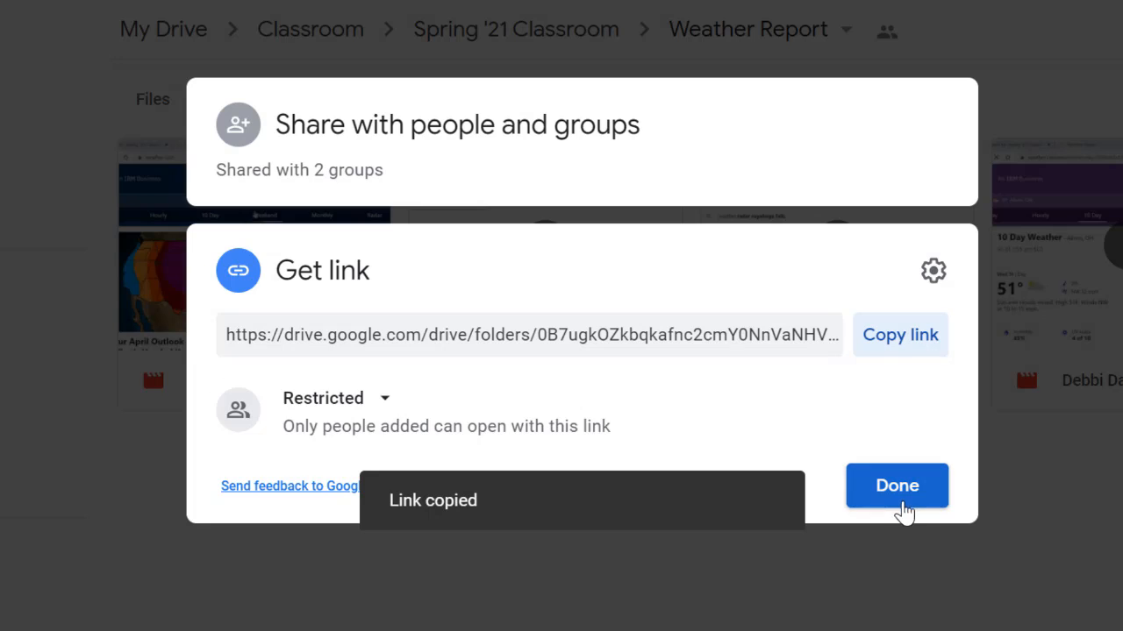
click(901, 508)
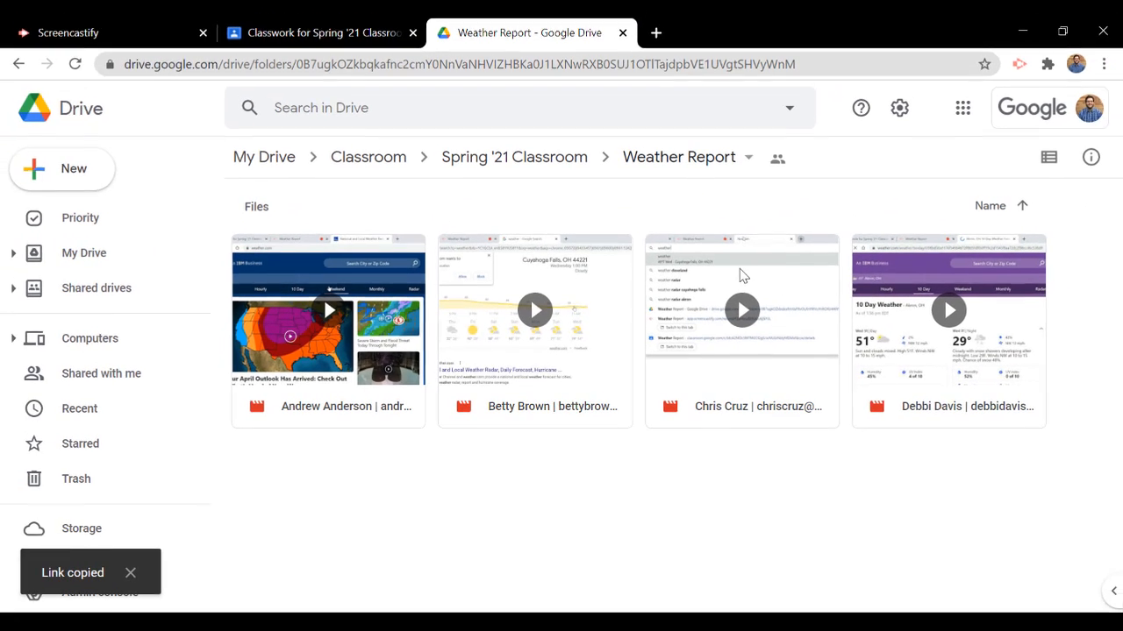
Step: Draft a Stream announcement in Classroom reading "Use the link below to watch each other's videos. Leave at least 3 comments for your classmates"
click(362, 31)
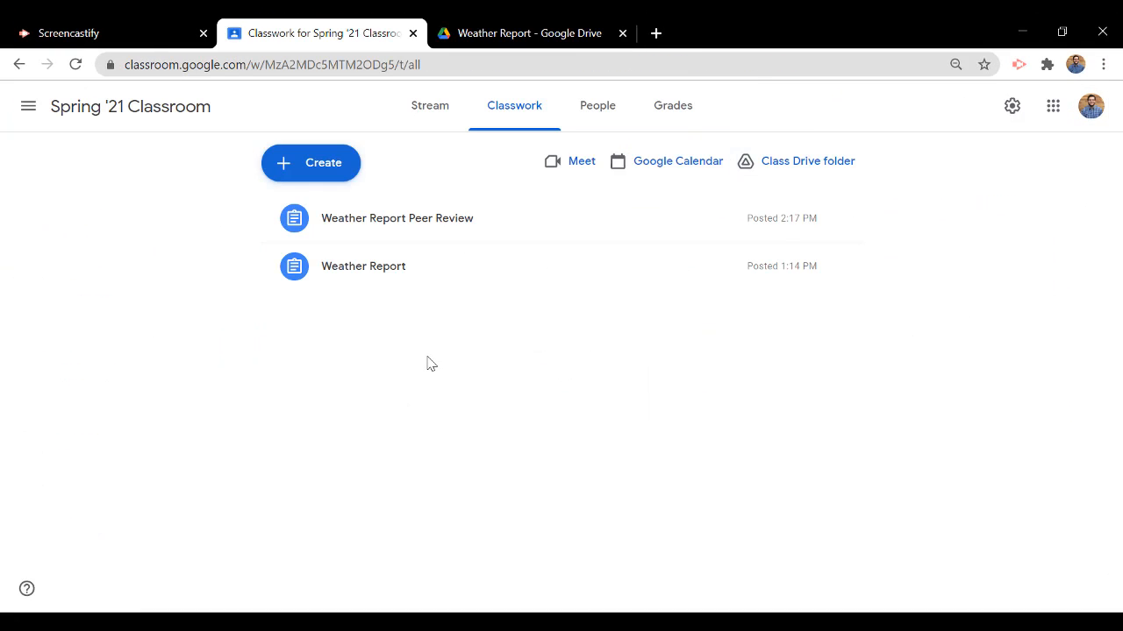
click(438, 105)
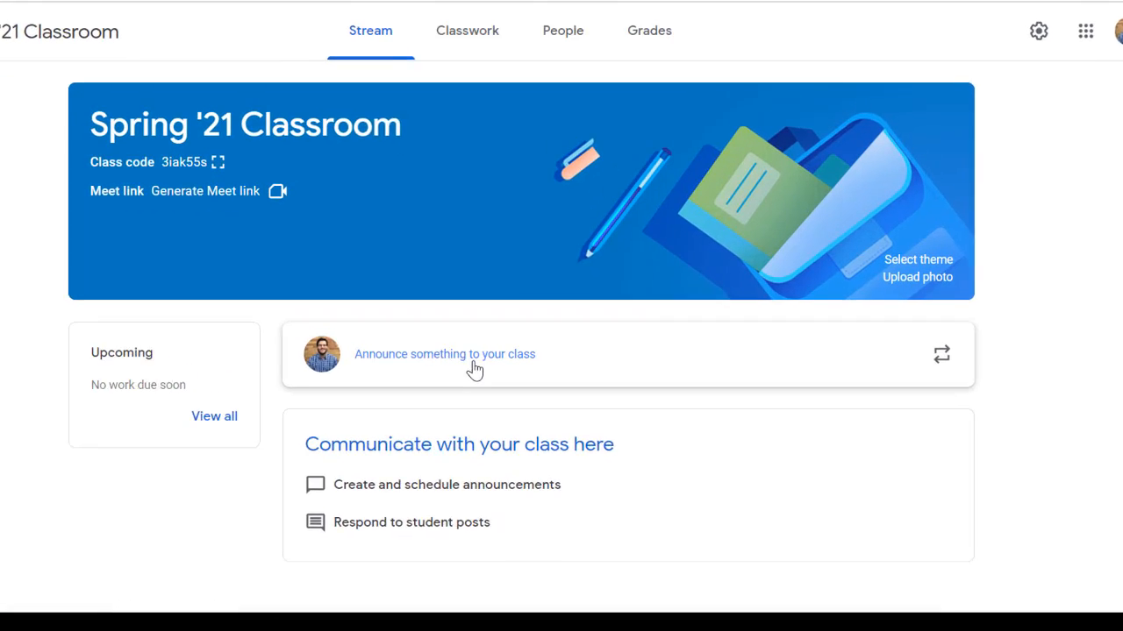
click(518, 390)
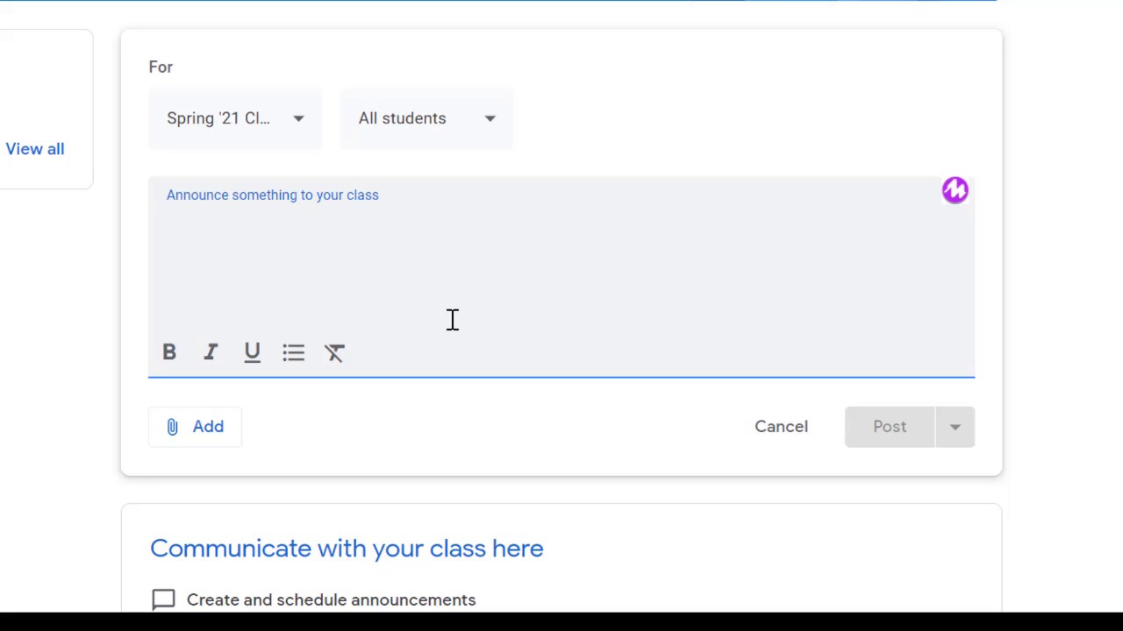
text(Use the link )
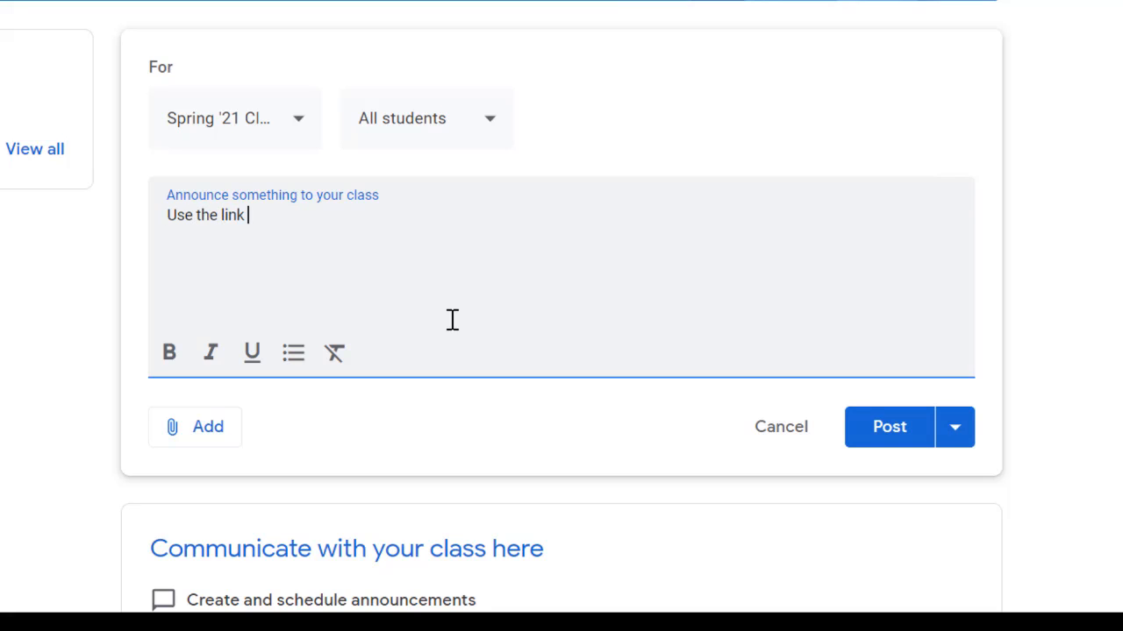
text(below to watch ea)
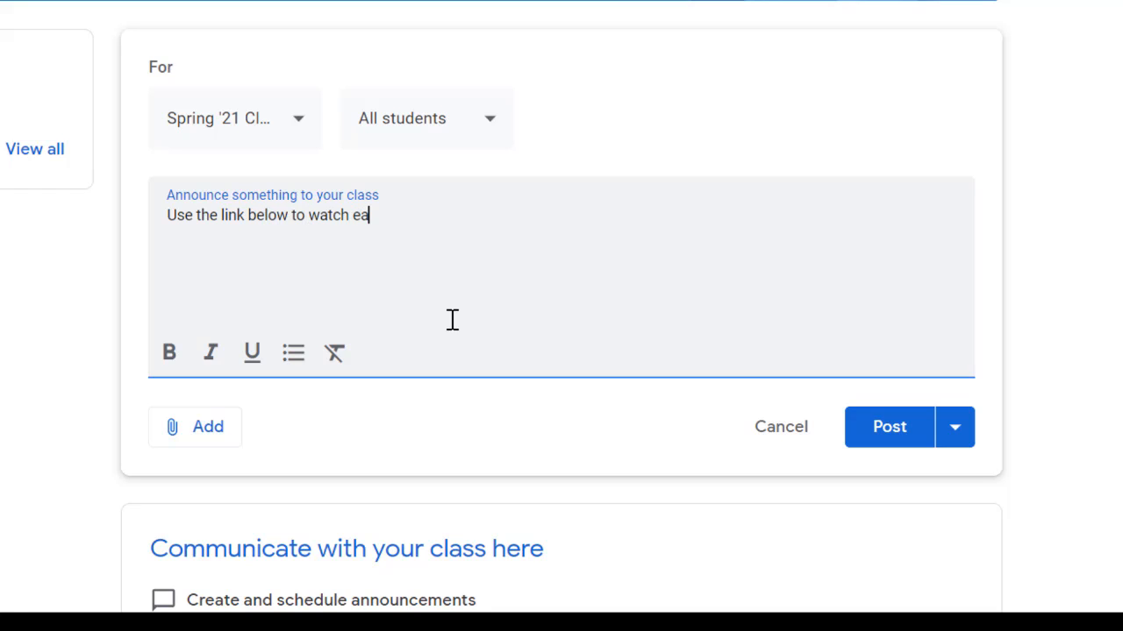
text(ch other )
text(s videos)
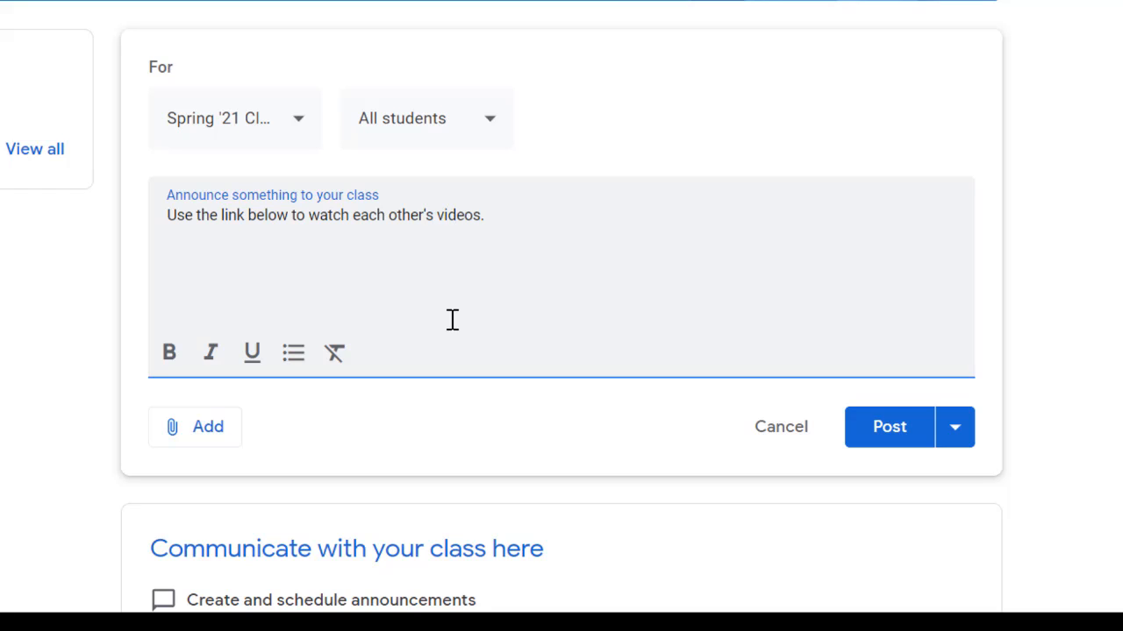
text(. Leave at least 3 comments )
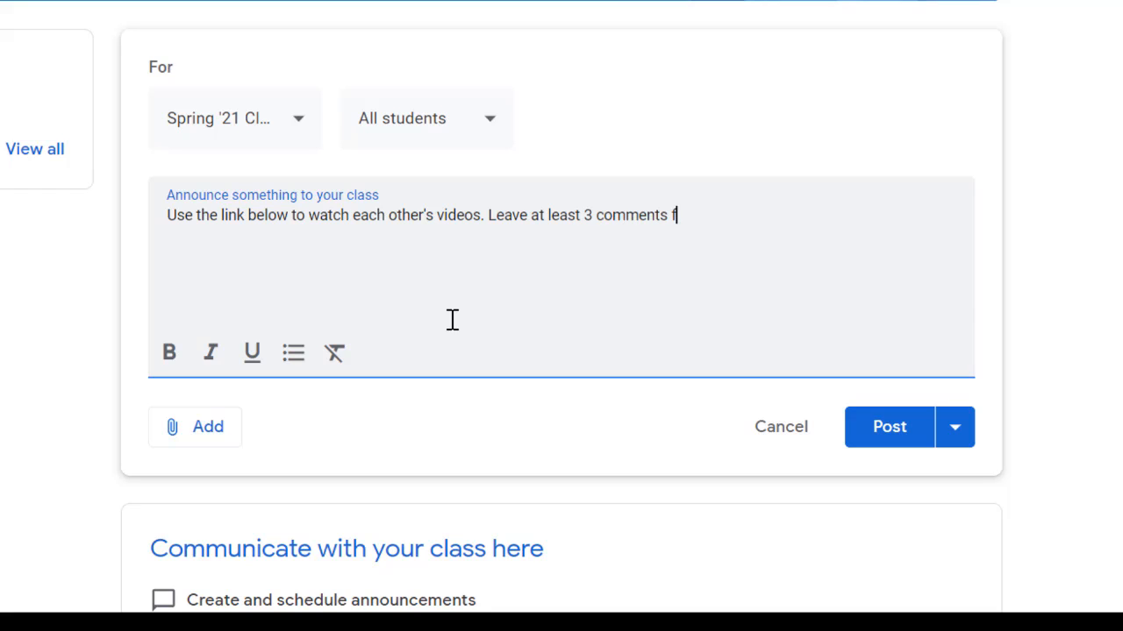
text(for your class)
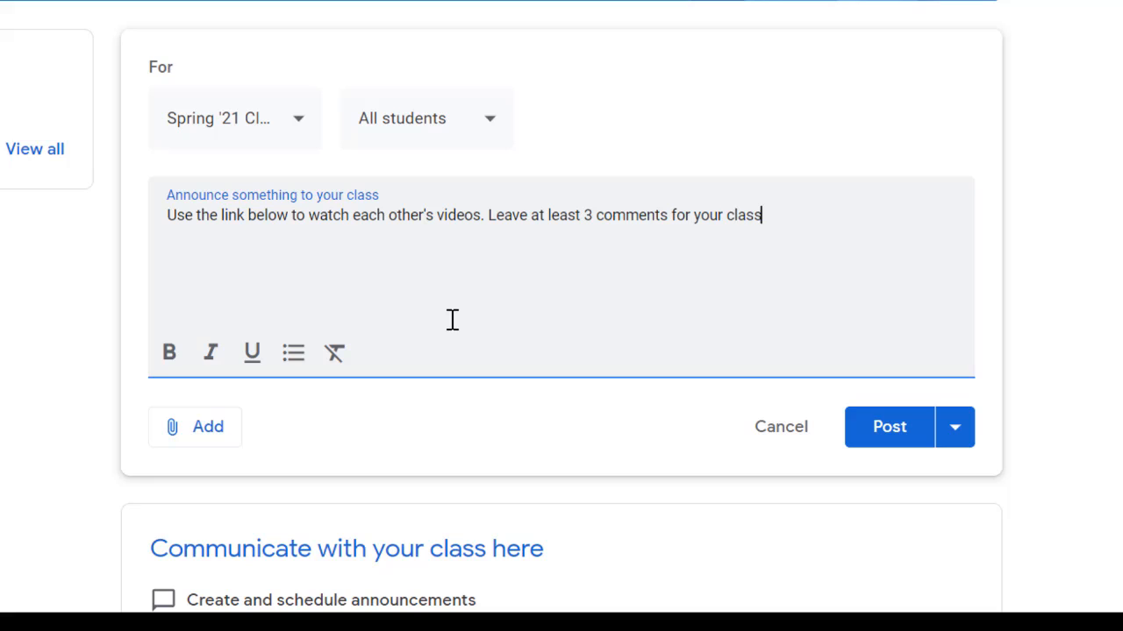
text(mates)
Step: Attach the copied Weather Report folder link to the announcement and post it to all students
click(223, 430)
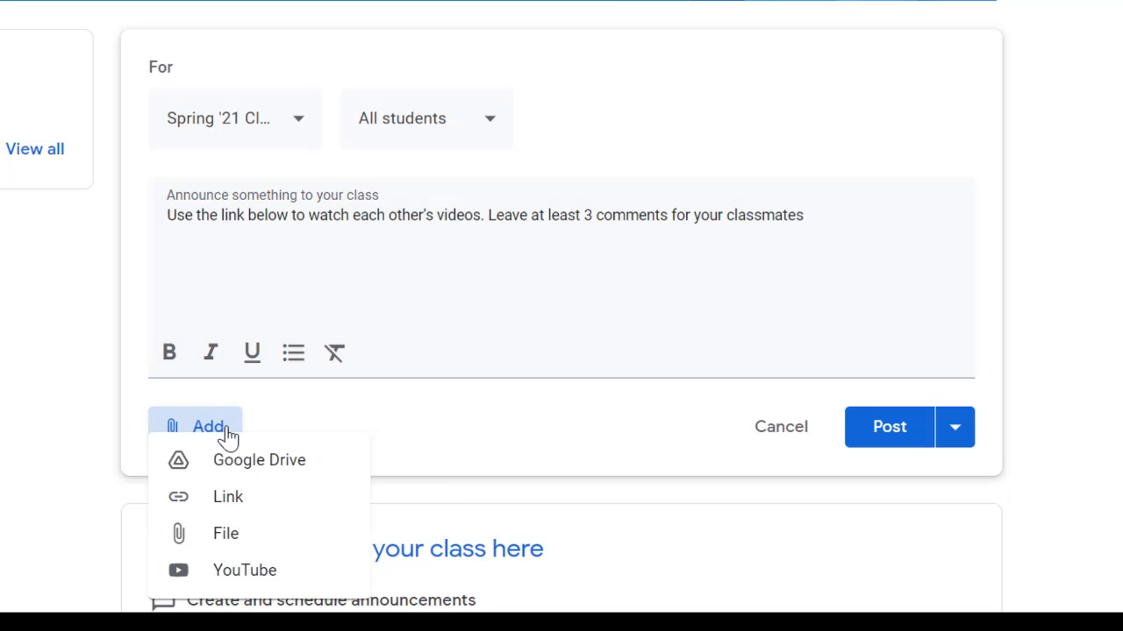
click(240, 511)
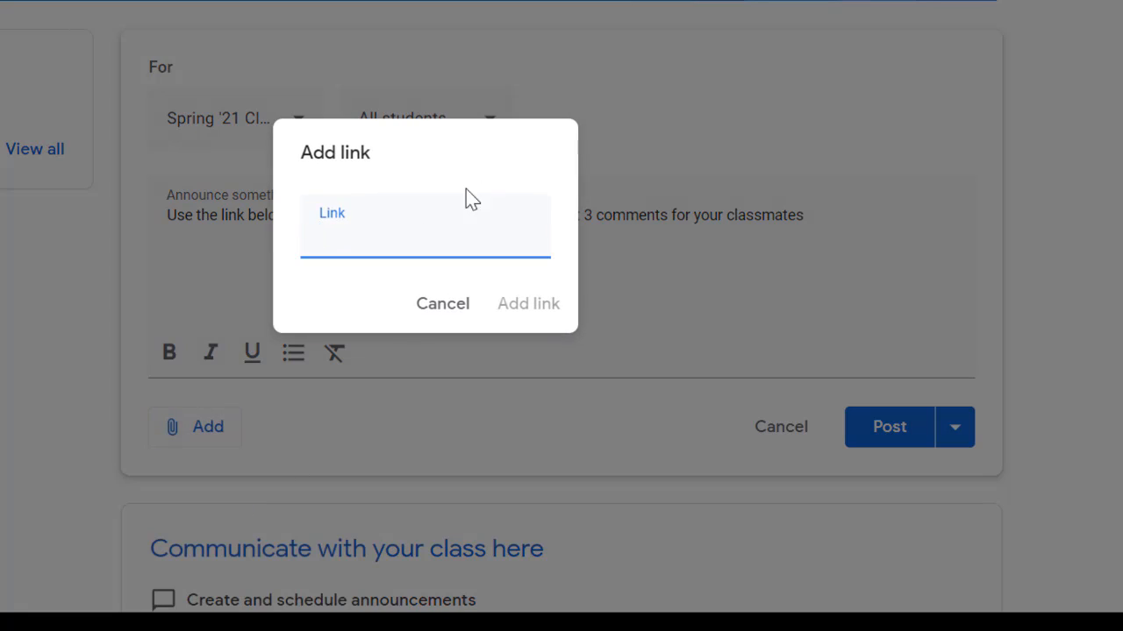
right_click(394, 230)
click(497, 1)
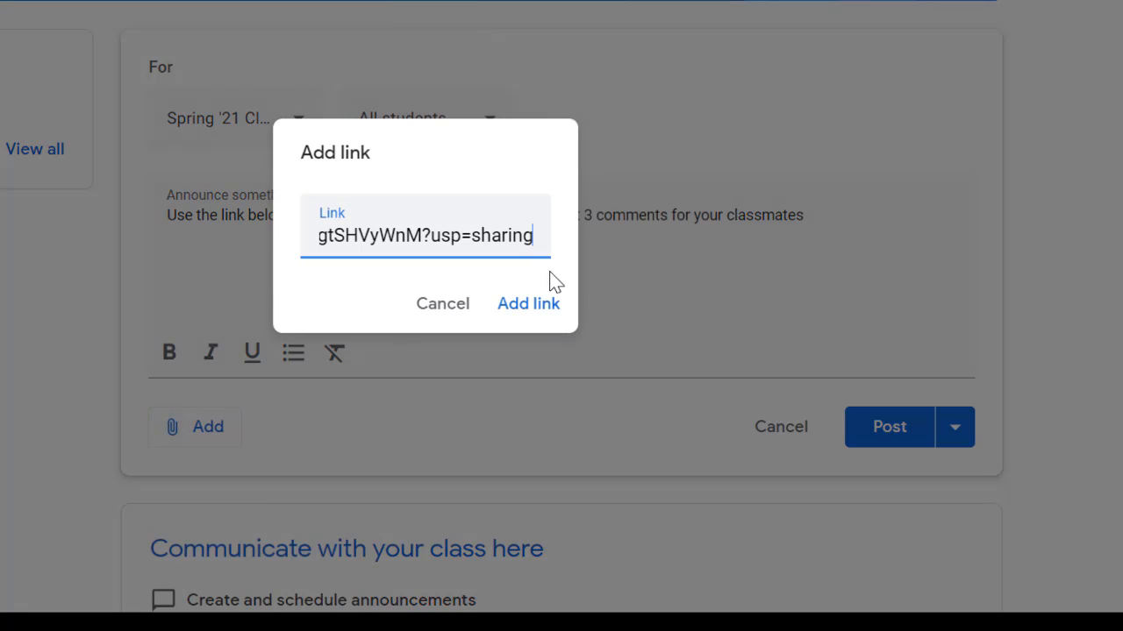
click(553, 305)
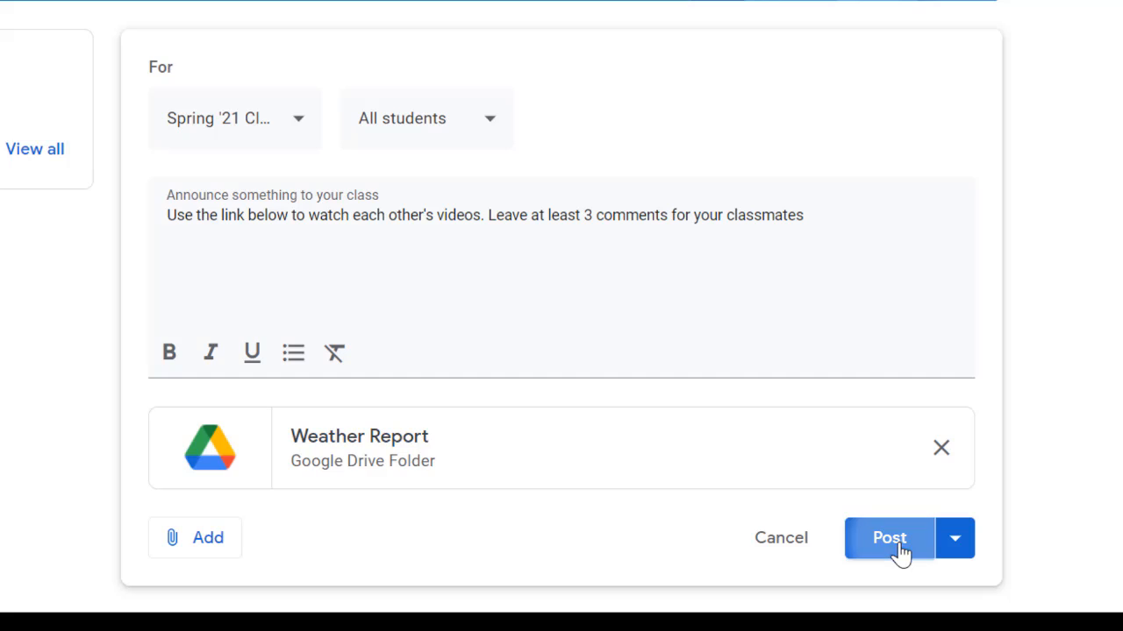
click(895, 547)
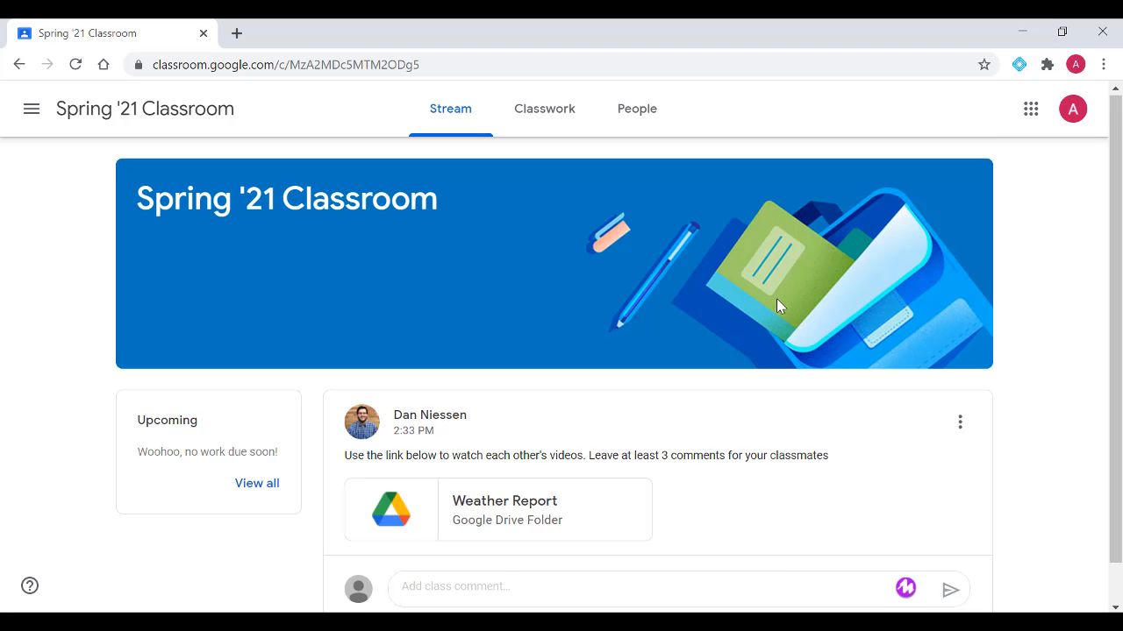
Step: In the student's Classroom Stream, open the Weather Report folder attached to the announcement, then return to the Stream
scroll(785, 312, down, 2)
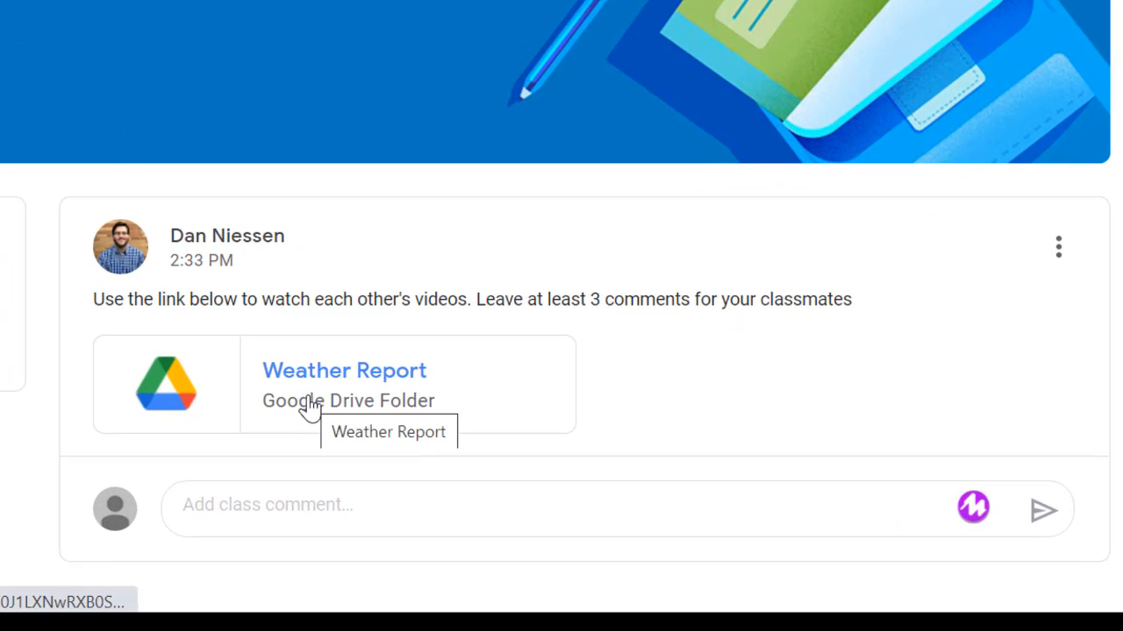
click(325, 416)
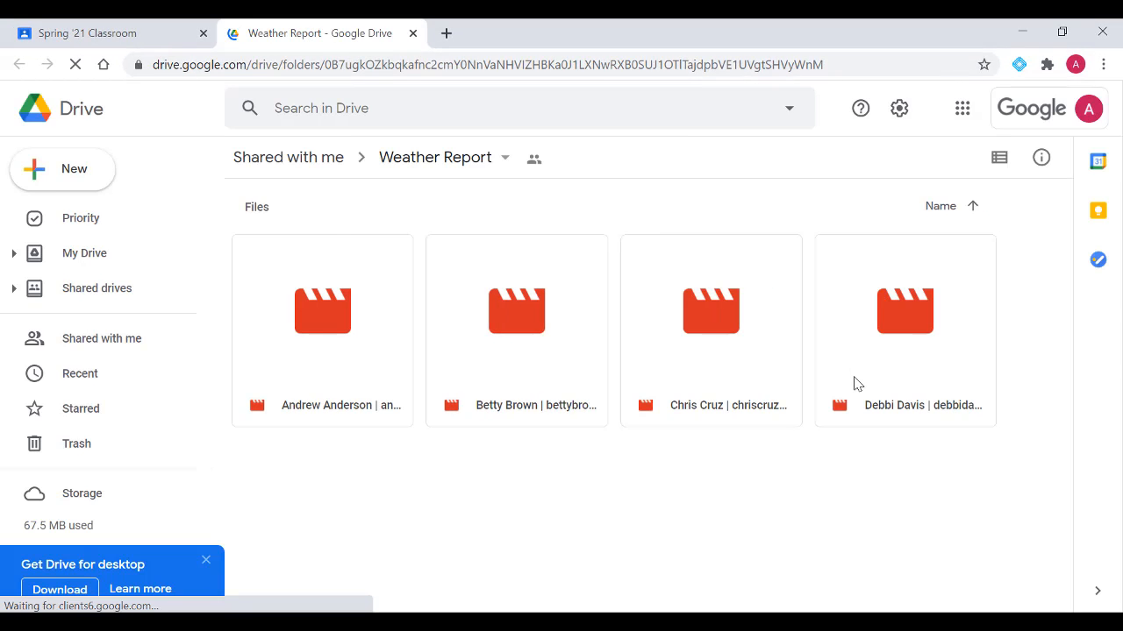
click(93, 35)
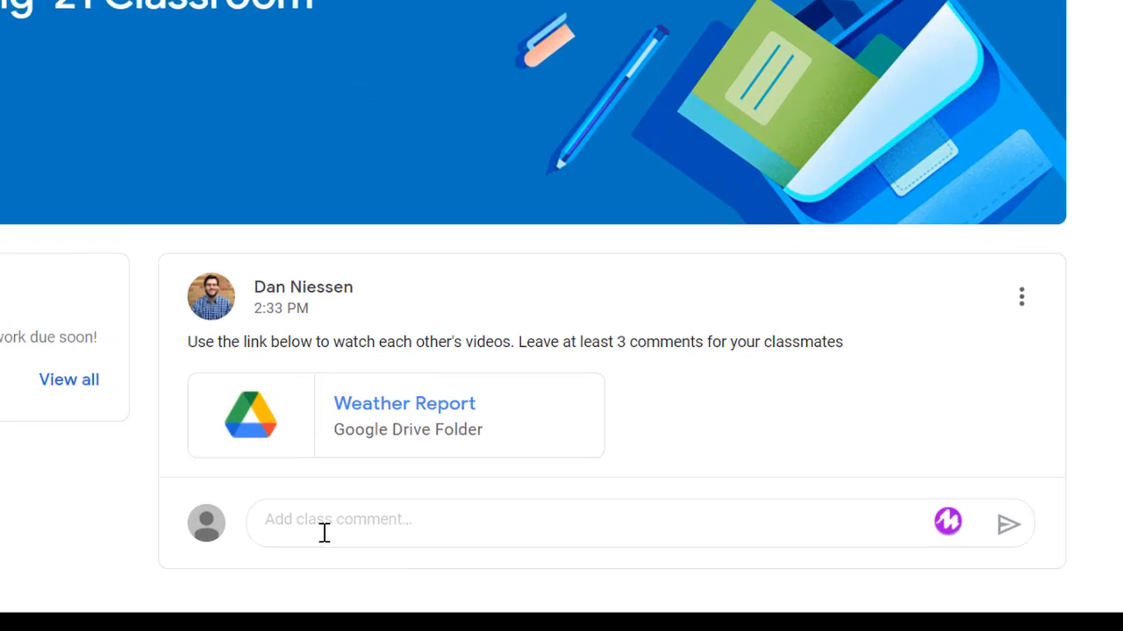
Step: As the student, post a class comment under the announcement saying that a classmate's video was liked
click(445, 552)
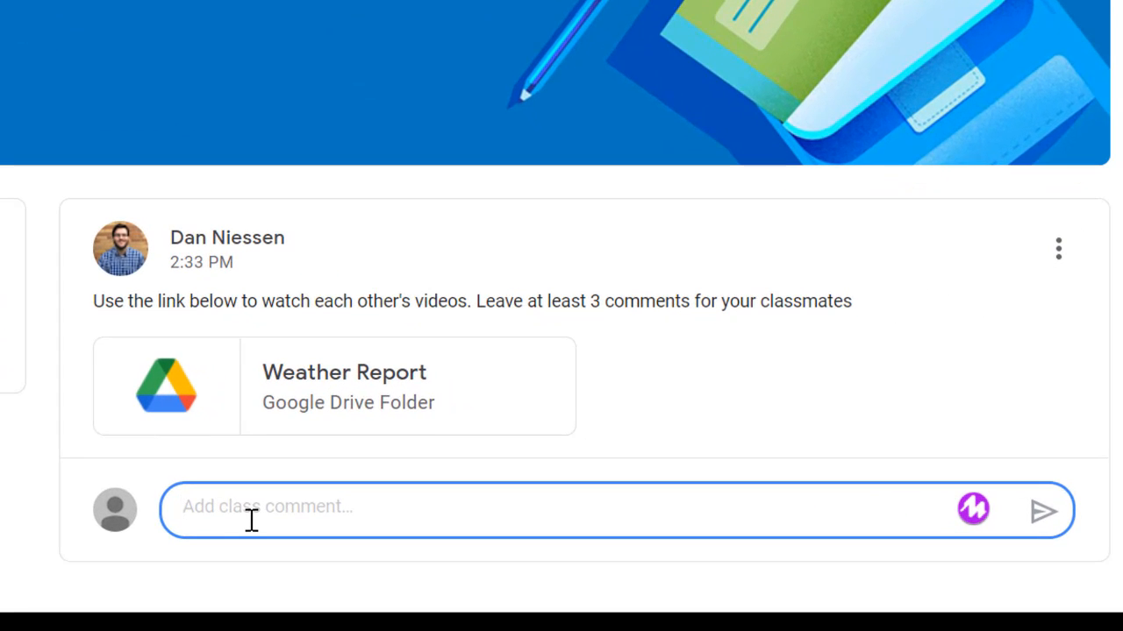
text(I liked Chirs')
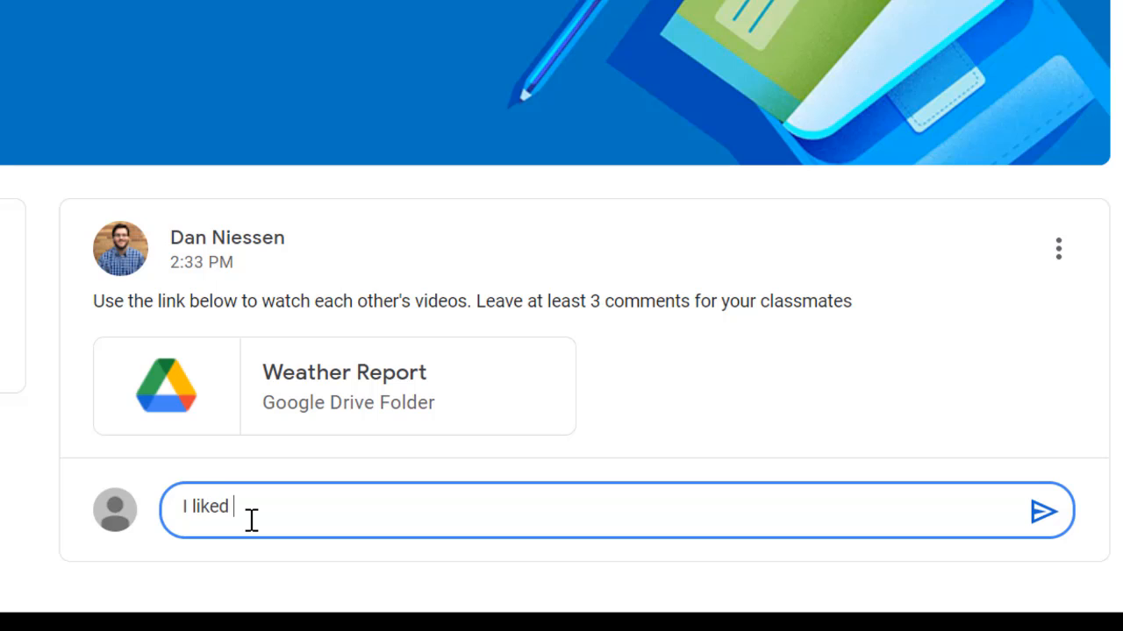
key(BackSpace)
key(BackSpace)
key(BackSpace)
key(BackSpace)
key(BackSpace)
text(ris' video!)
key(Return)
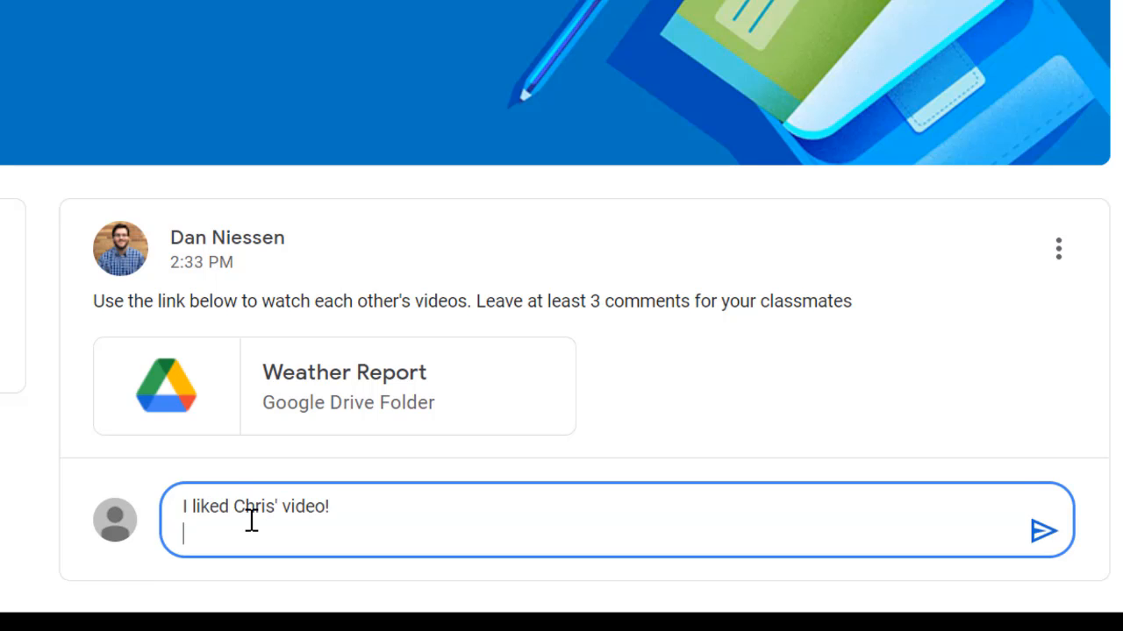
key(BackSpace)
click(1046, 519)
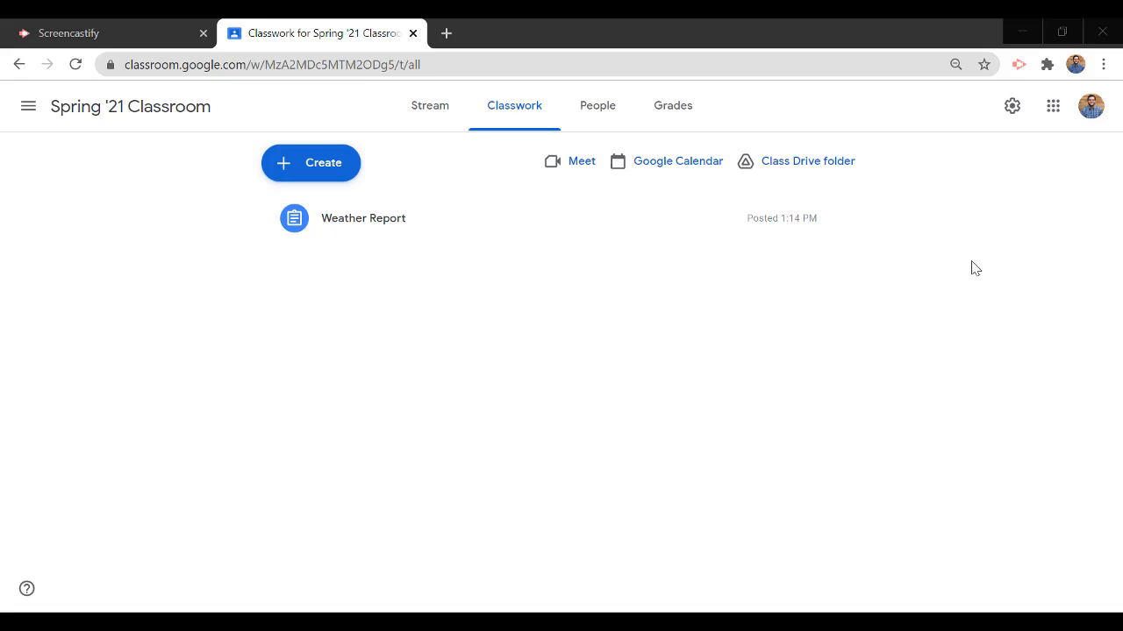
Step: From the teacher's Classwork page, open the class Drive folder, select its Weather Report folder, and return to Classwork
click(840, 165)
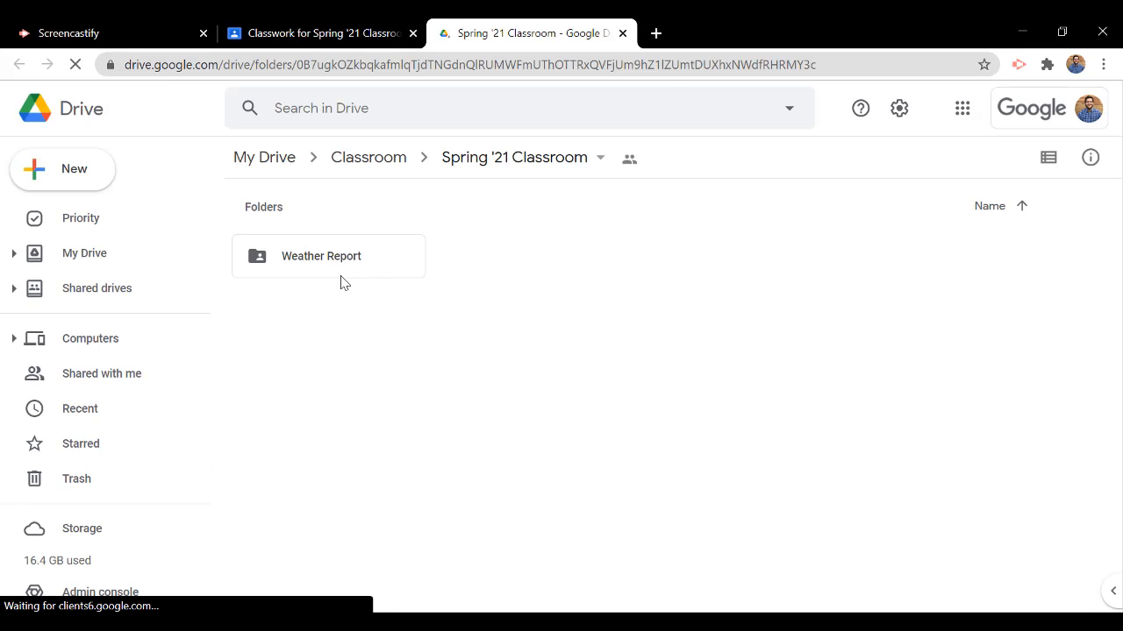
click(368, 263)
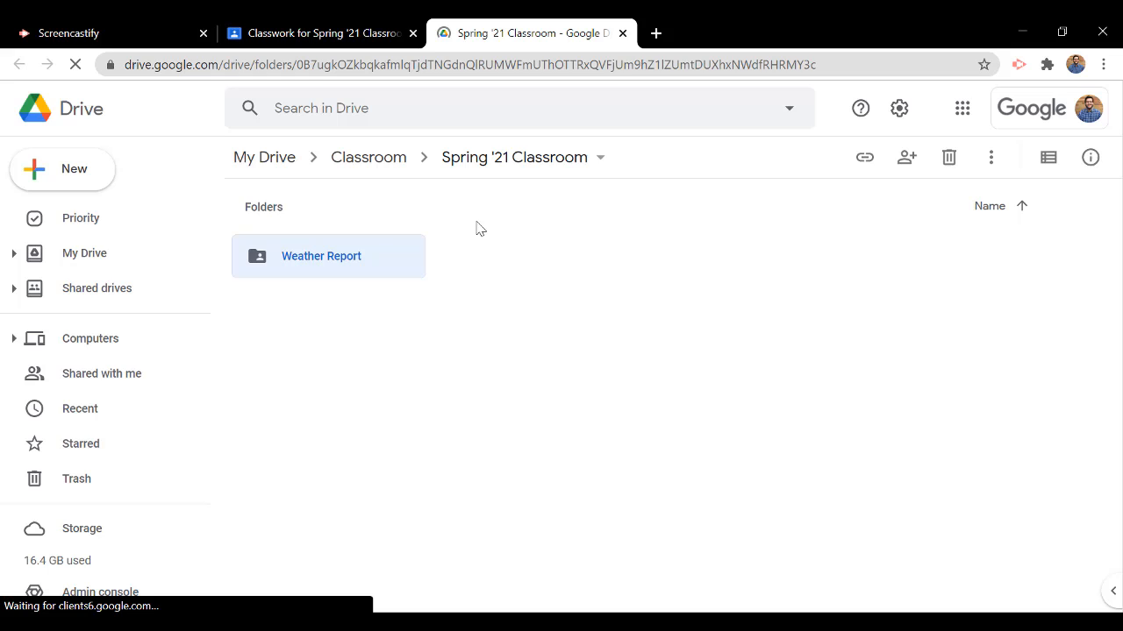
click(314, 35)
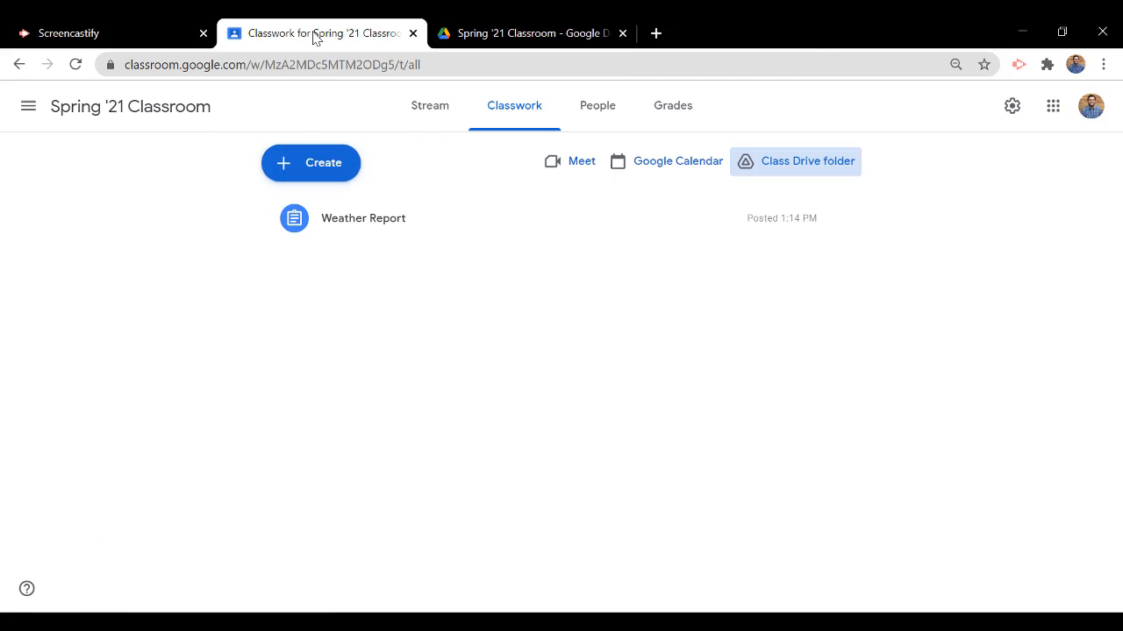
Step: Create a new Classwork assignment titled "Weather Report Peer Review (Doc)"
click(316, 176)
click(333, 223)
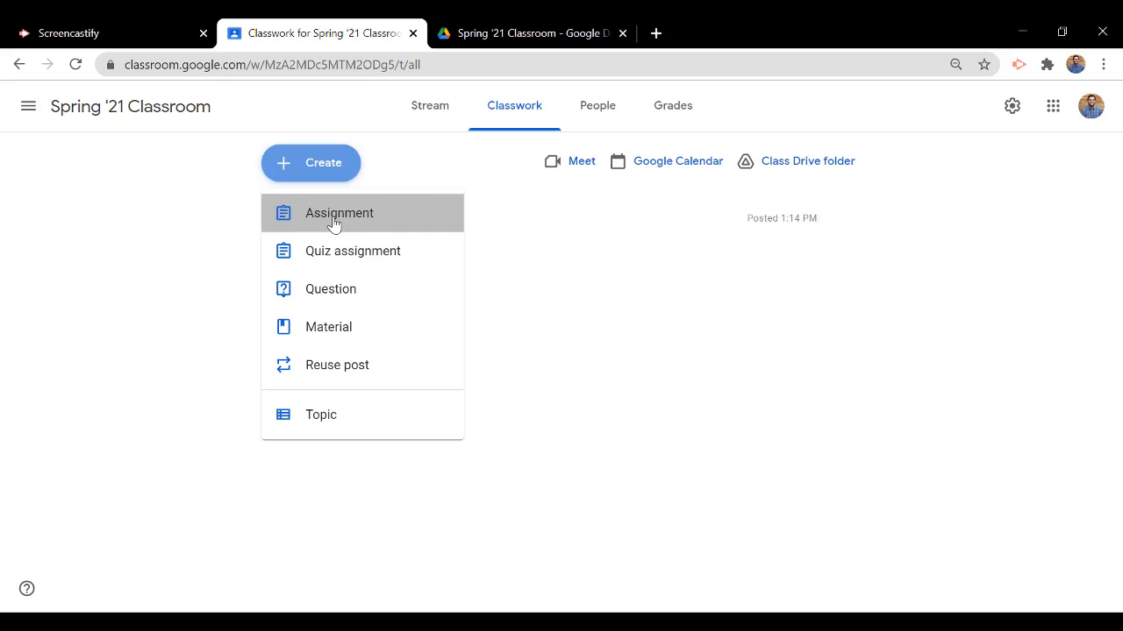
text(Weather Report Peer Review (Doc)
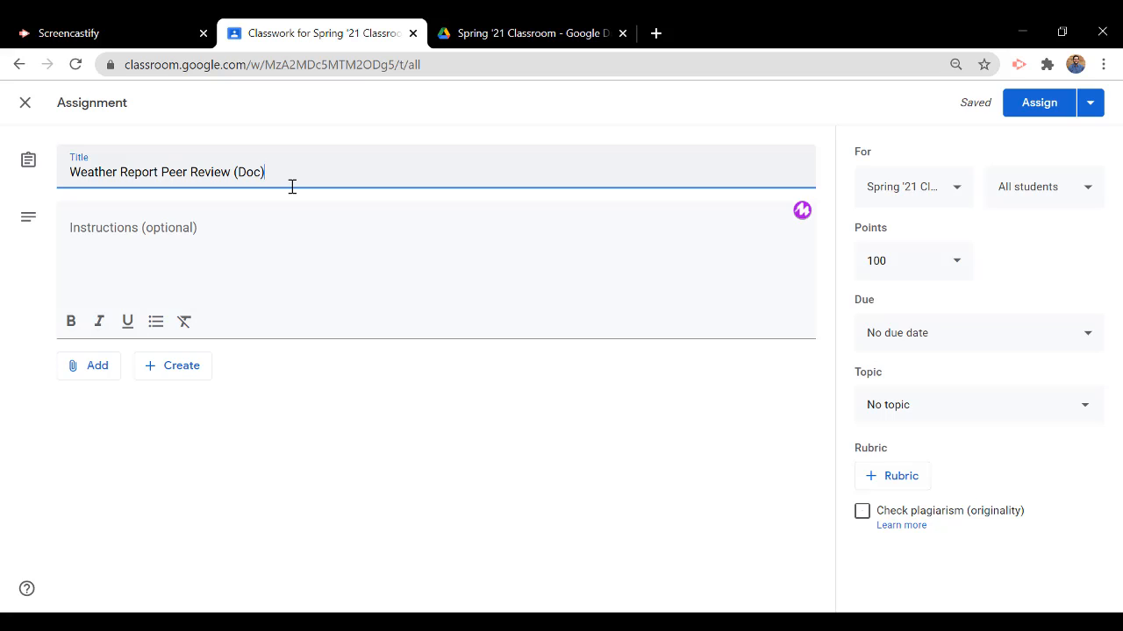
Step: Switch to Google Drive and open the Weather Report Peer Review document from My Drive
click(566, 37)
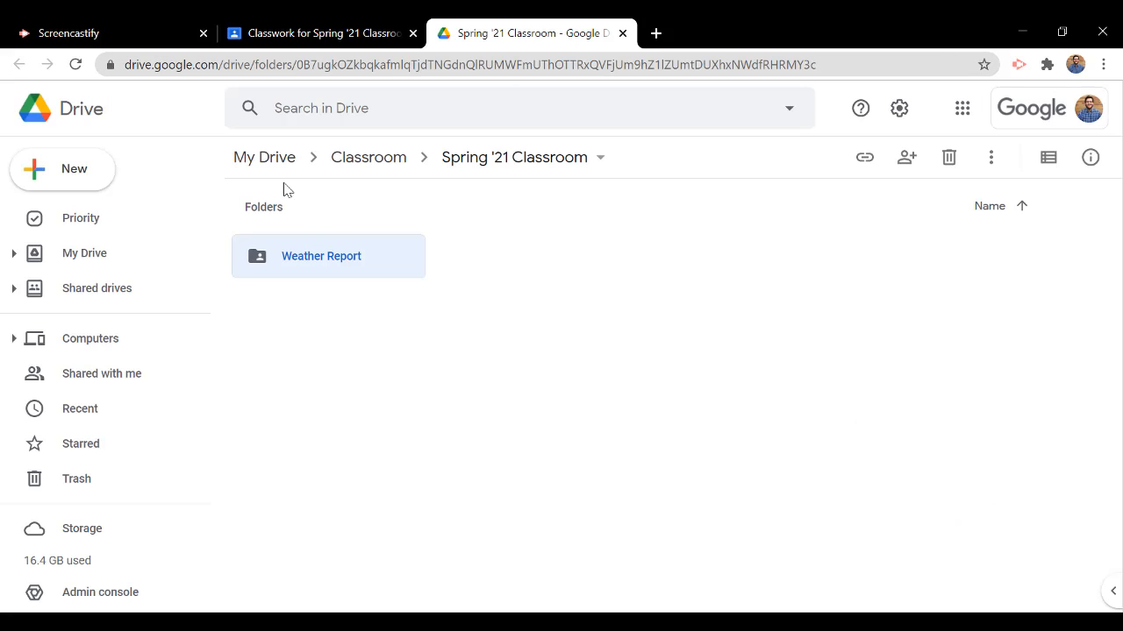
click(101, 261)
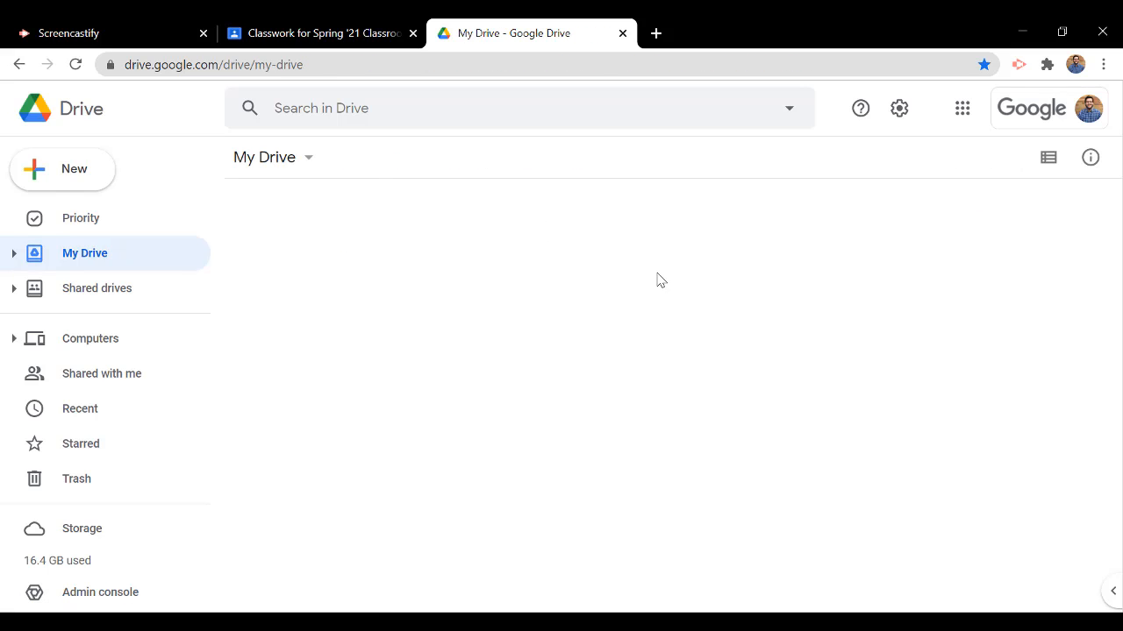
scroll(666, 303, down, 3)
double_click(565, 519)
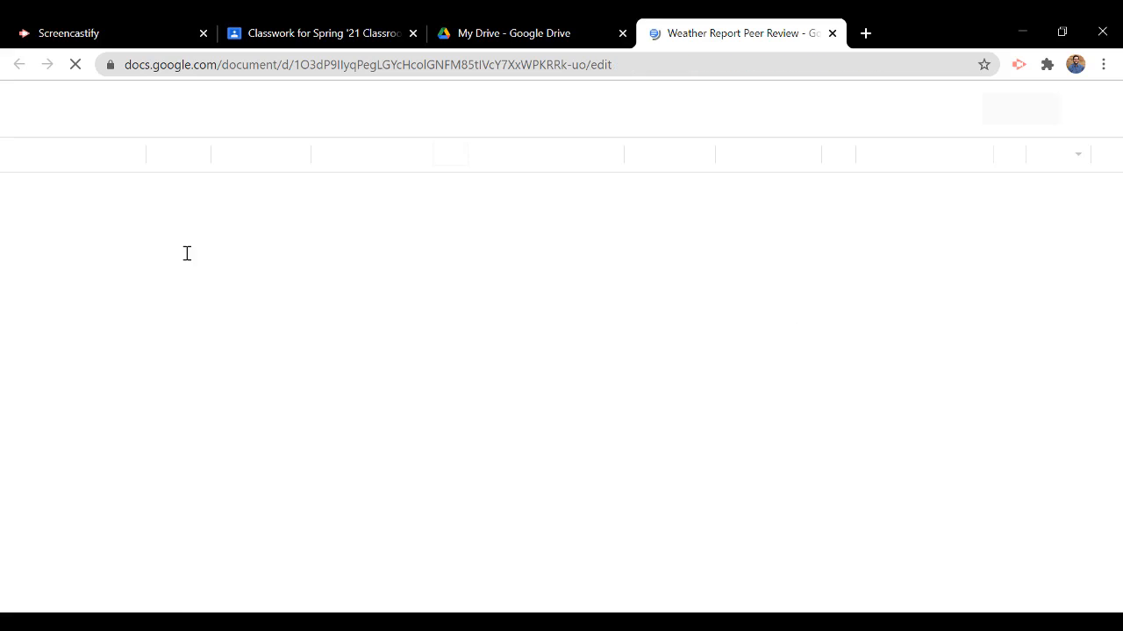
Step: Examine the peer review document's instructions and its name and comment tables for each student's video, and return to the Classroom assignment
scroll(145, 307, down, 2)
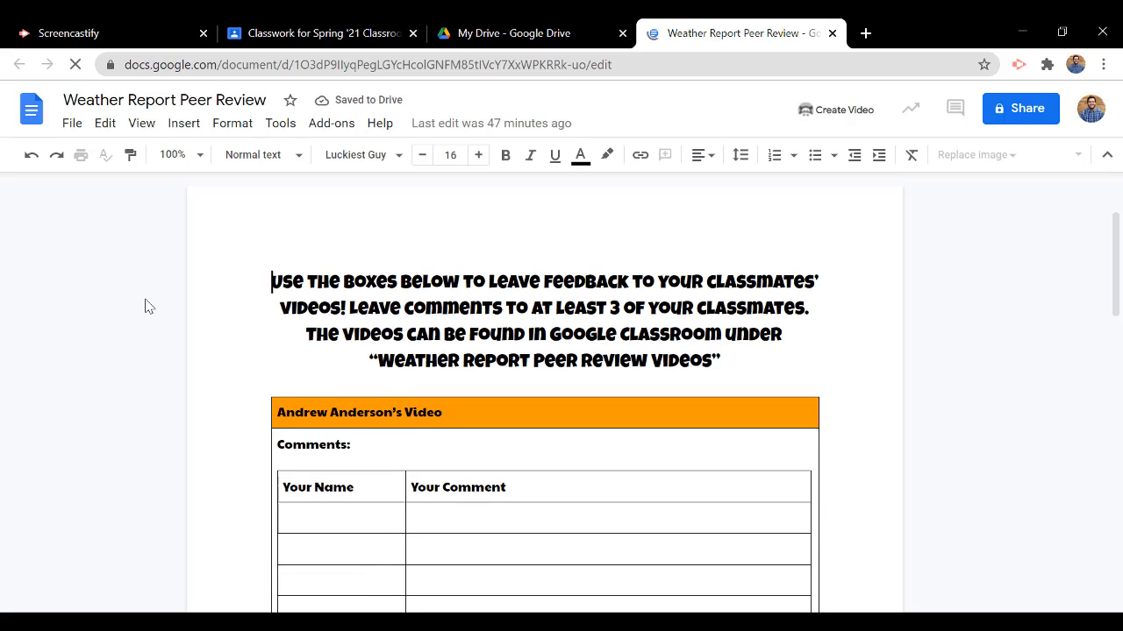
scroll(146, 306, down, 2)
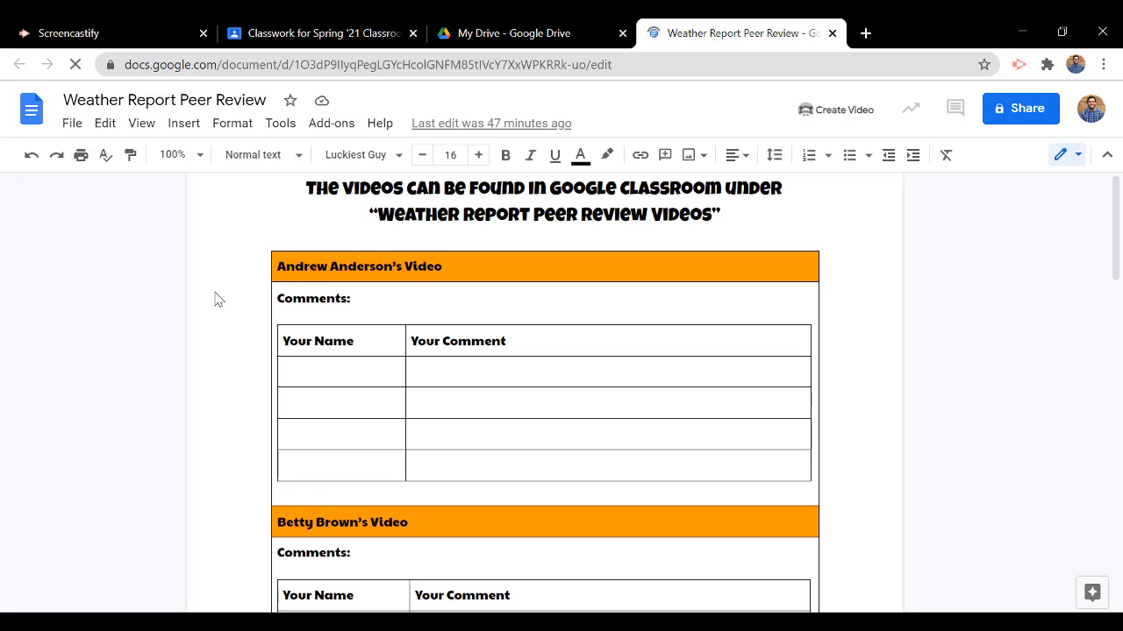
triple_click(441, 271)
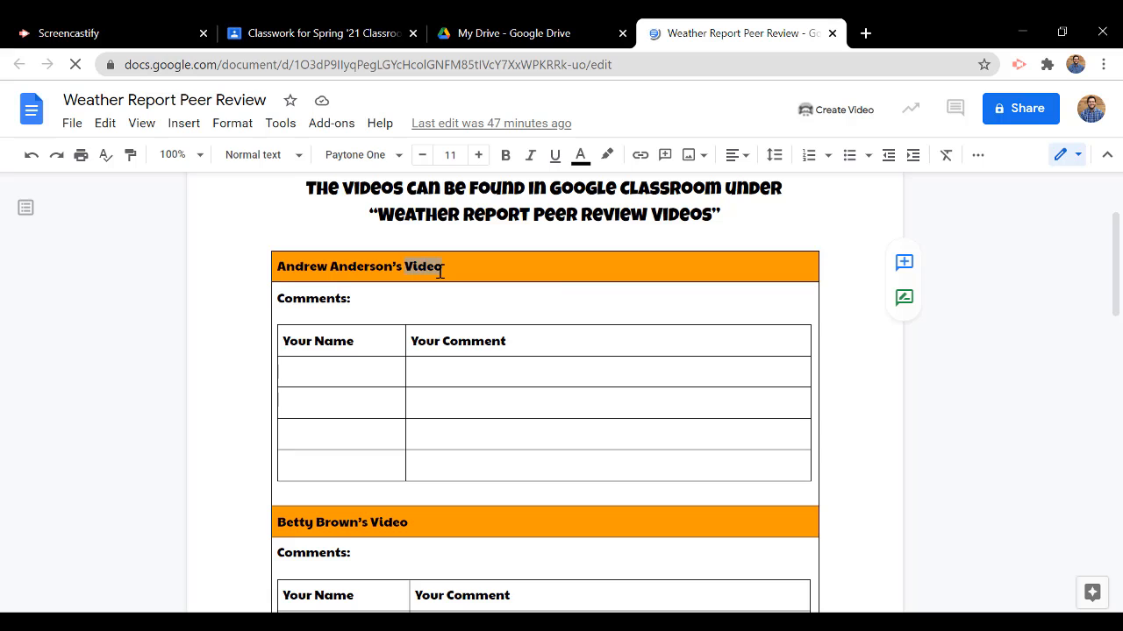
click(372, 302)
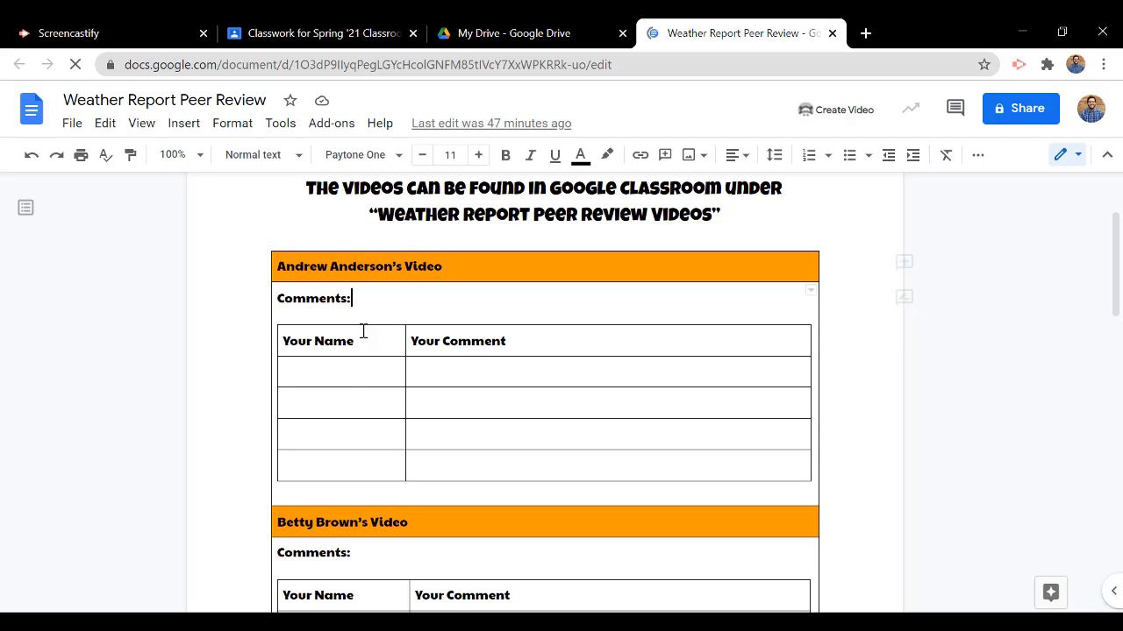
drag(346, 381, 356, 415)
click(354, 415)
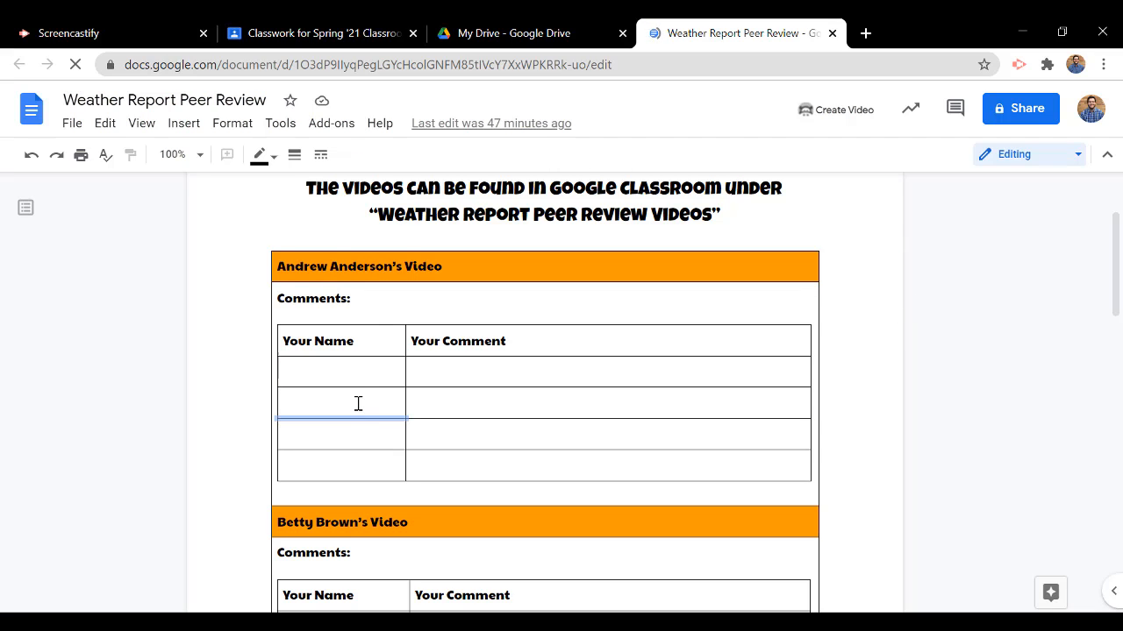
click(481, 376)
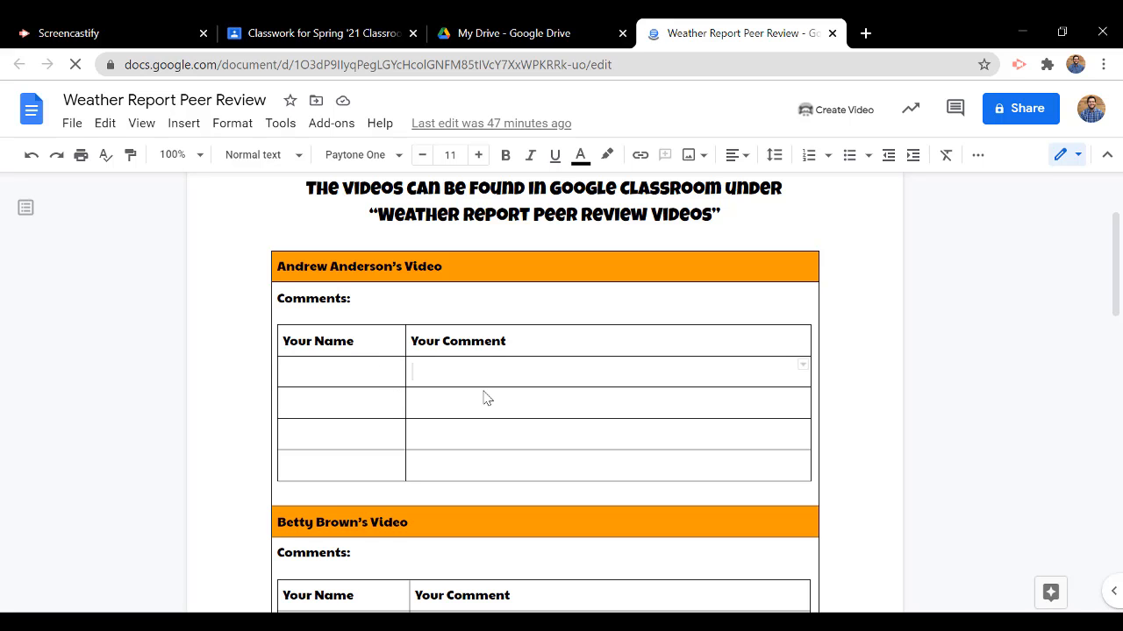
scroll(483, 391, down, 3)
scroll(484, 392, up, 5)
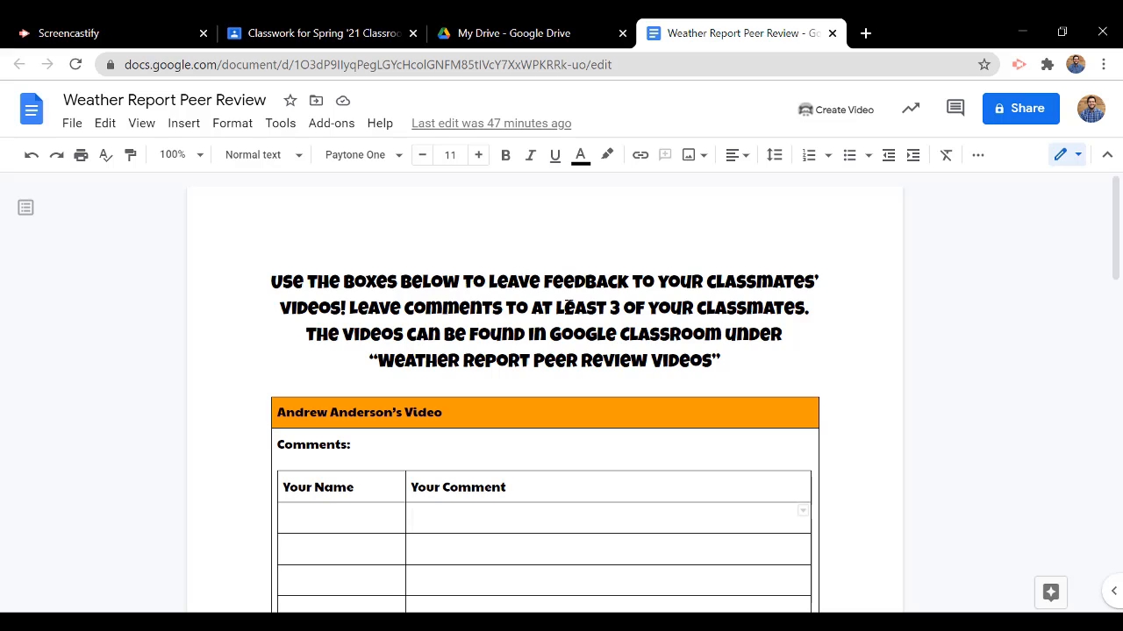
click(832, 33)
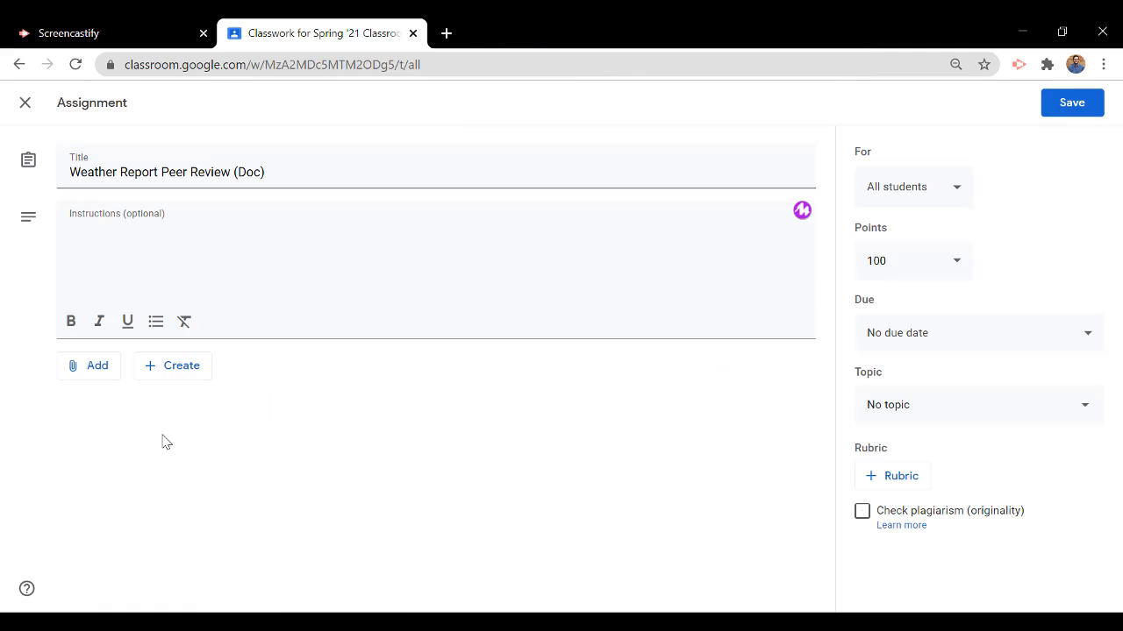
Step: Attach the Weather Report Peer Review document from Google Drive to the assignment and set it to "Students can edit file"
click(96, 373)
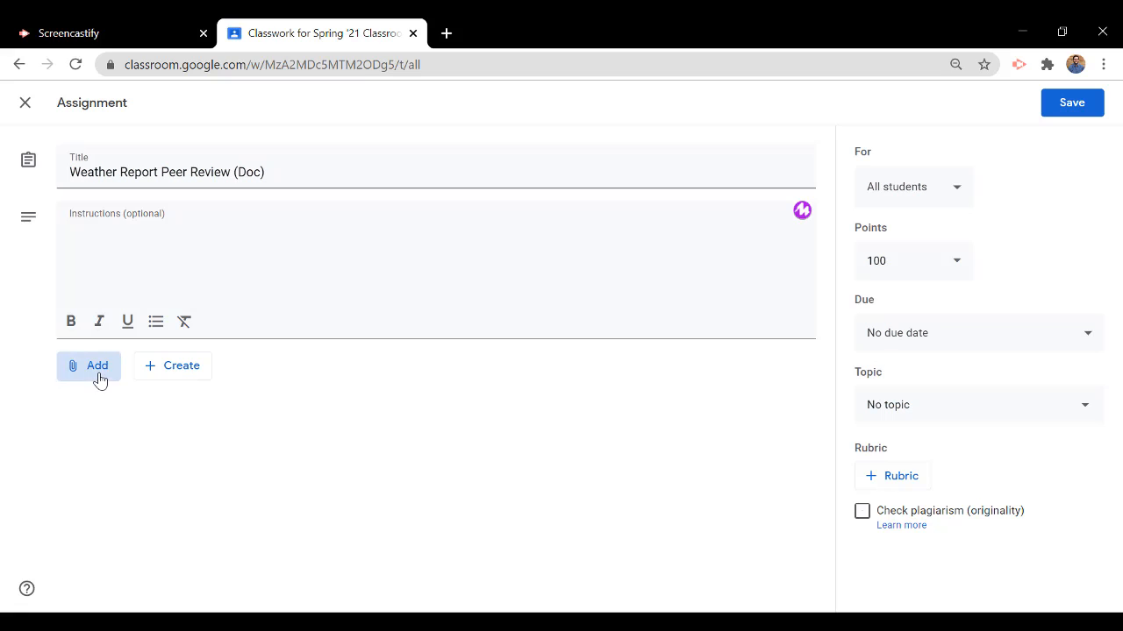
click(121, 402)
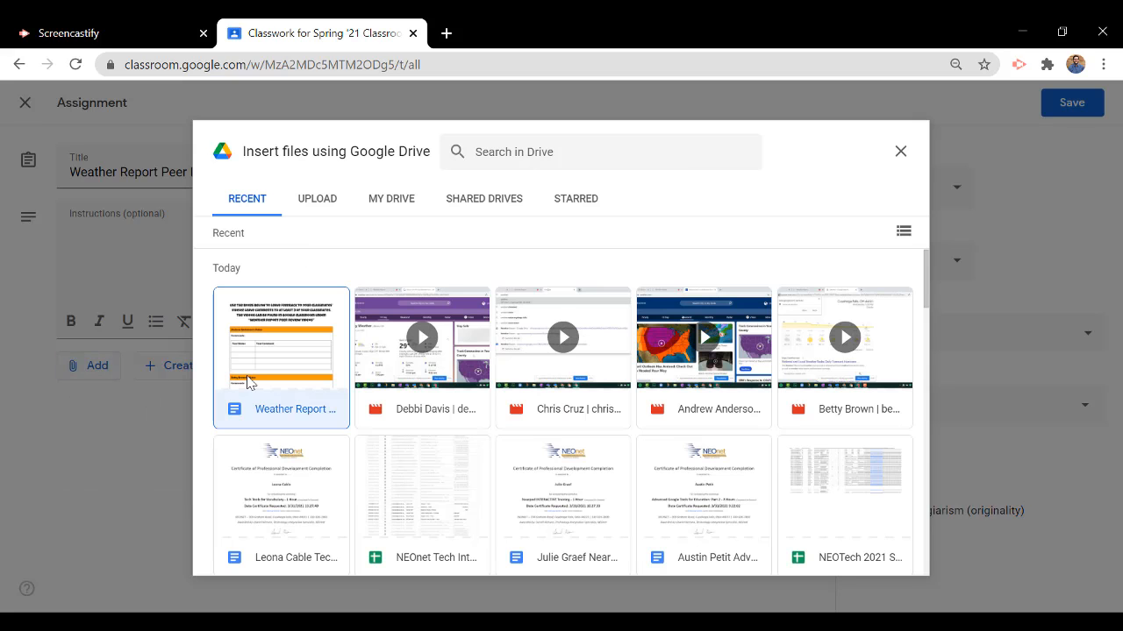
click(251, 386)
click(879, 558)
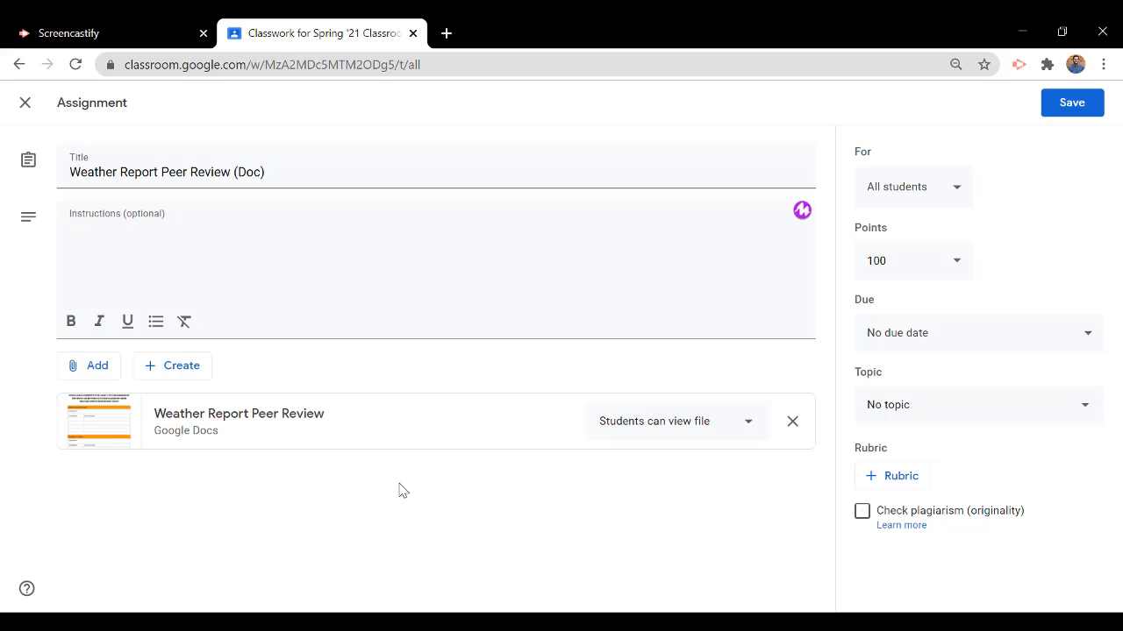
click(634, 422)
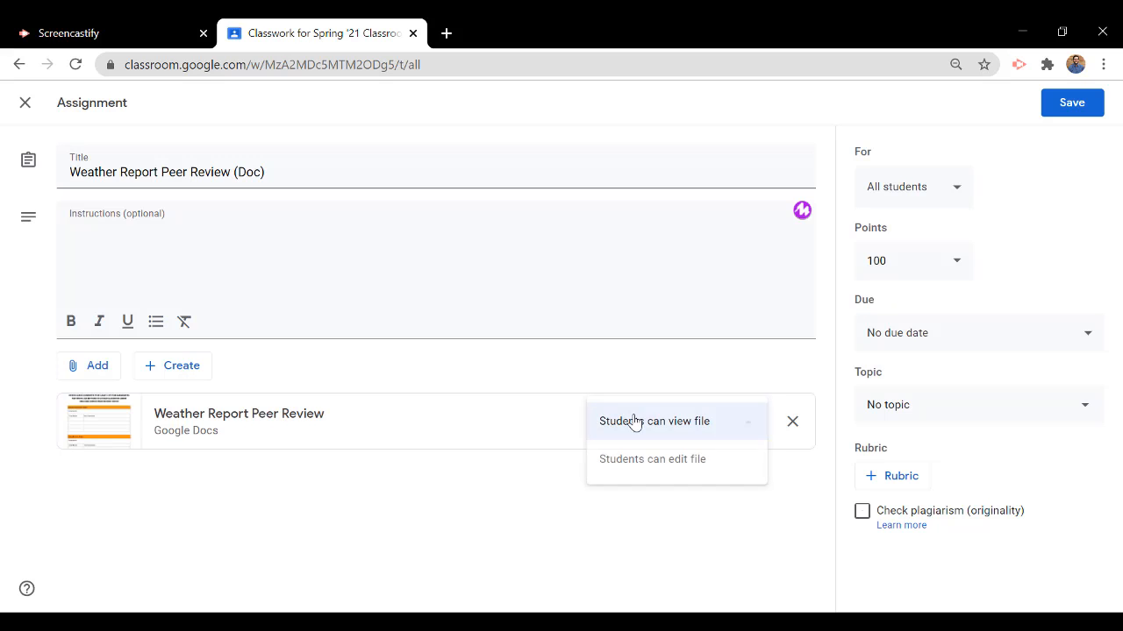
click(655, 465)
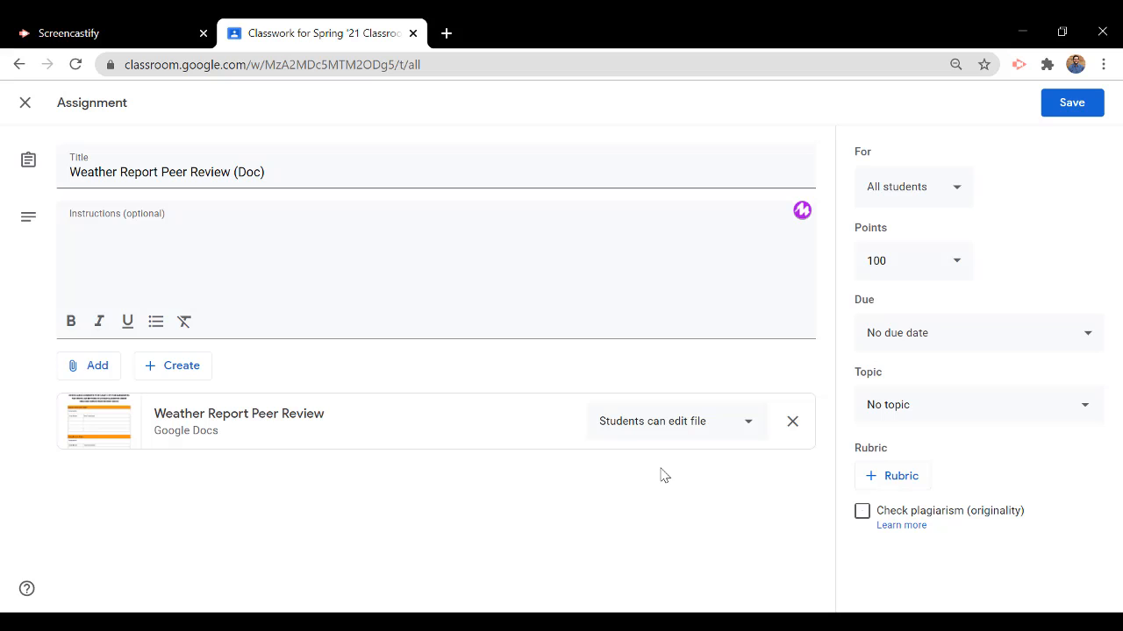
Step: Attach the copied Weather Report folder link to the peer review assignment and save the assignment
click(94, 368)
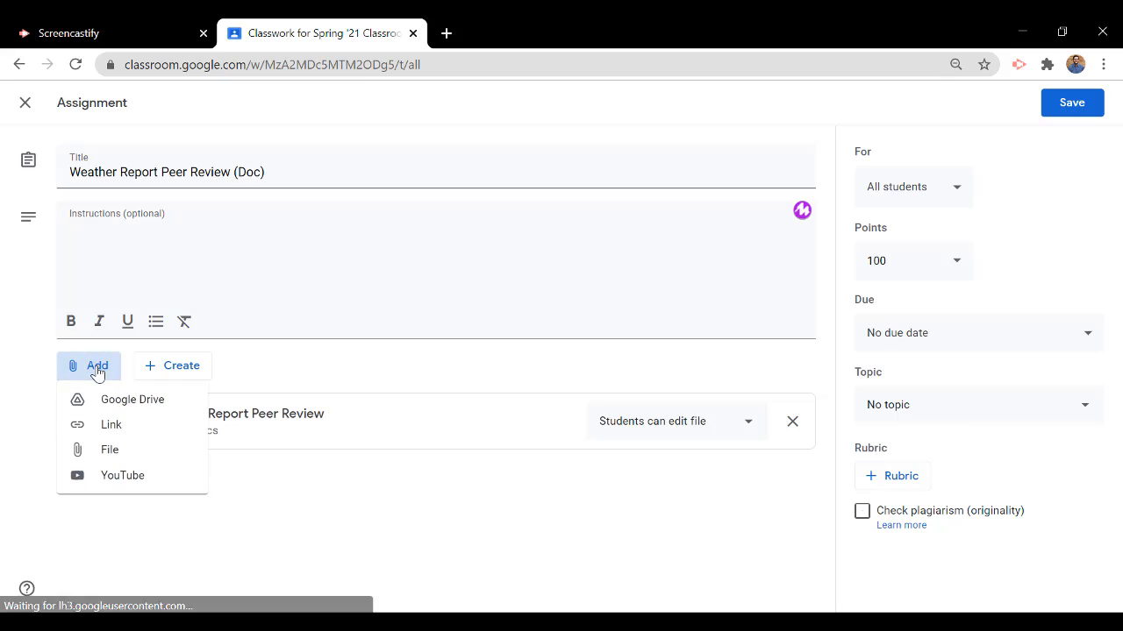
click(114, 424)
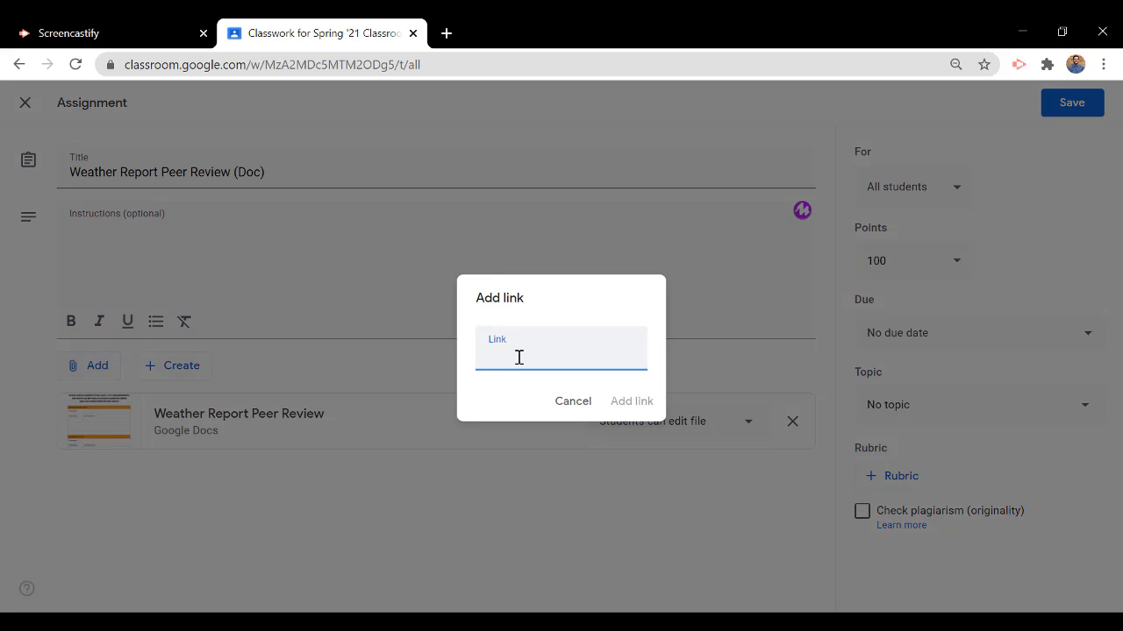
key(ctrl+v)
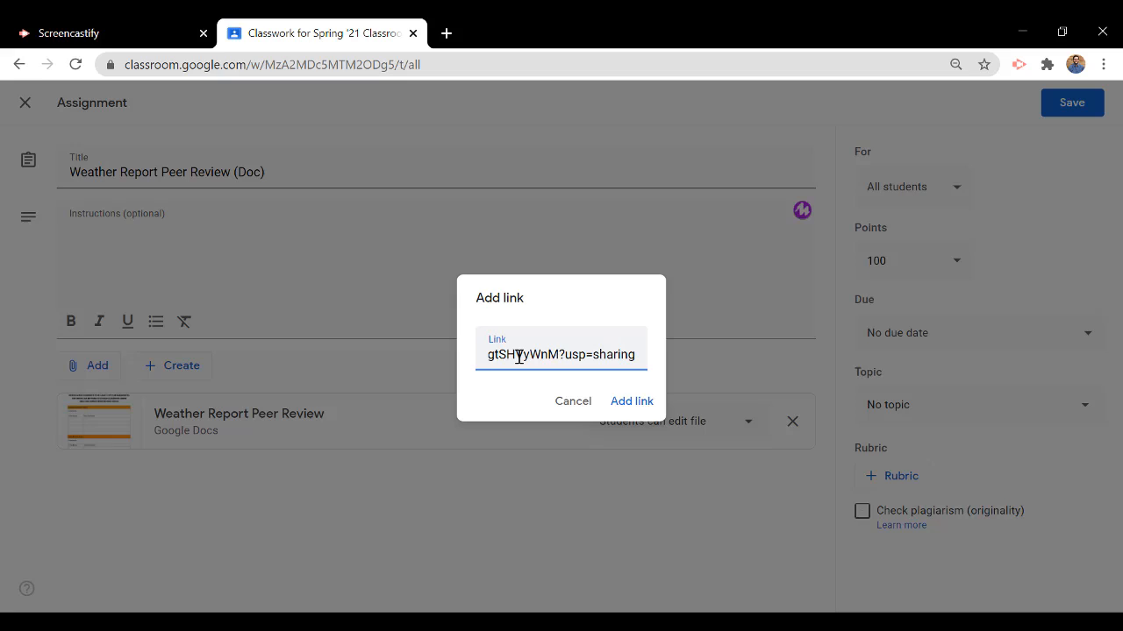
click(629, 401)
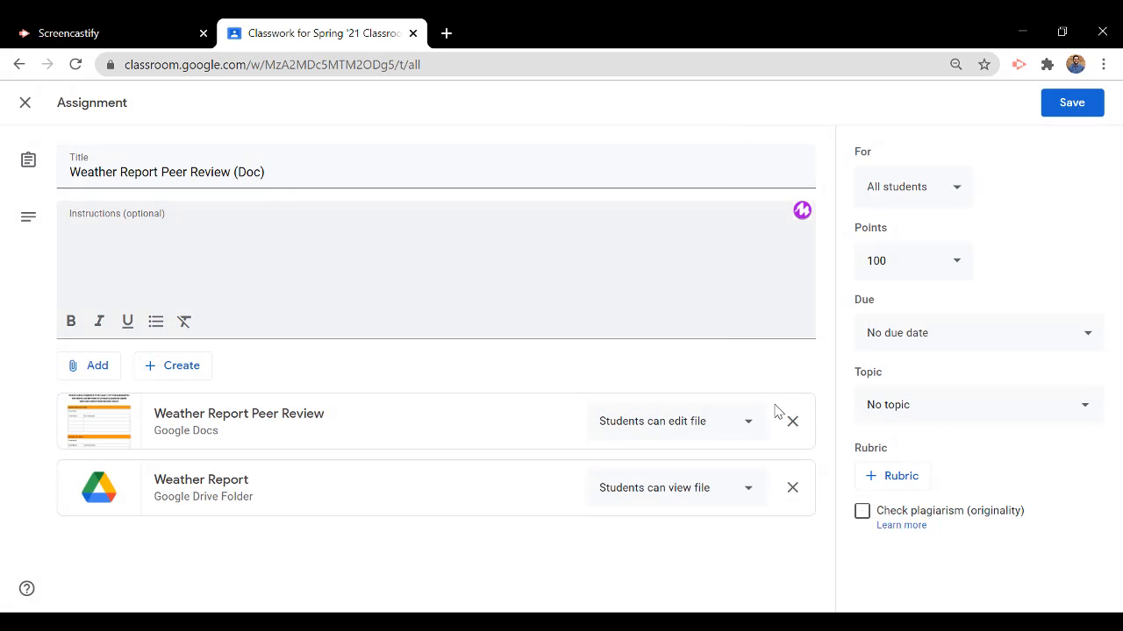
click(1078, 108)
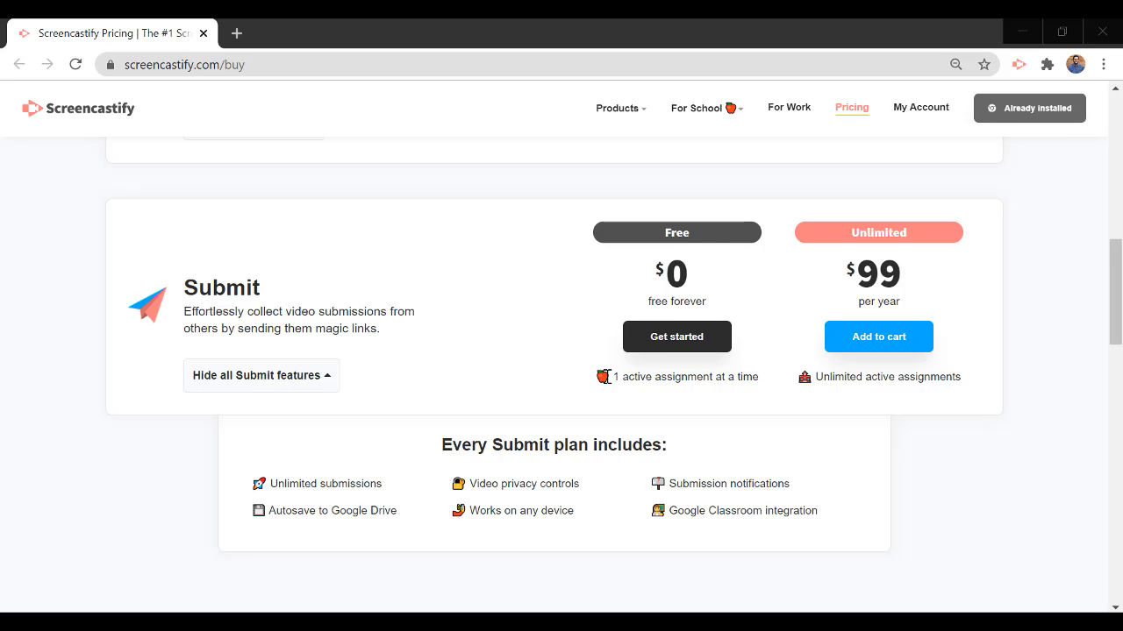
Step: On the Screencastify pricing page, check the free Submit plan's active assignment limit and open the account page
drag(611, 377, 763, 389)
click(763, 390)
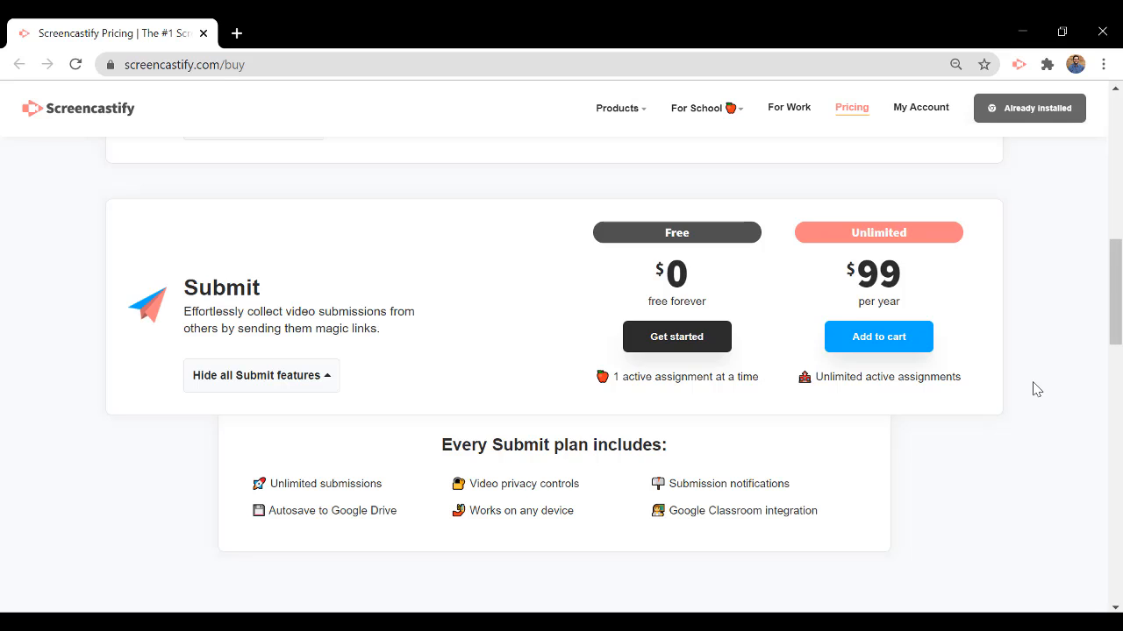
click(923, 111)
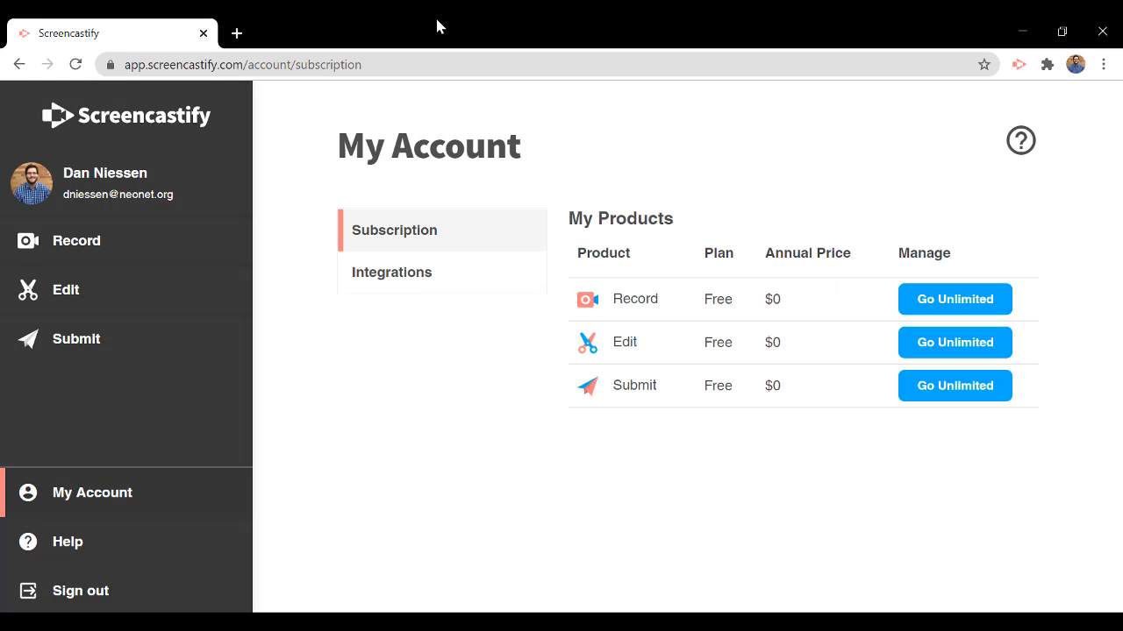
Step: Open the Submit assignments list in Screencastify and close the "time test" assignment
click(63, 342)
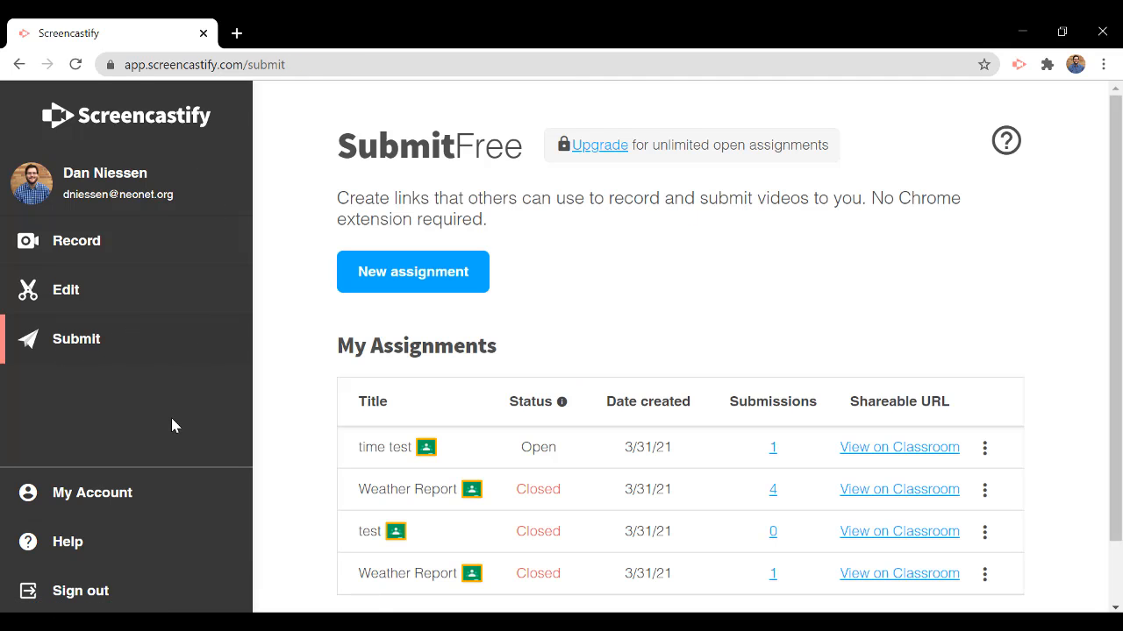
click(985, 449)
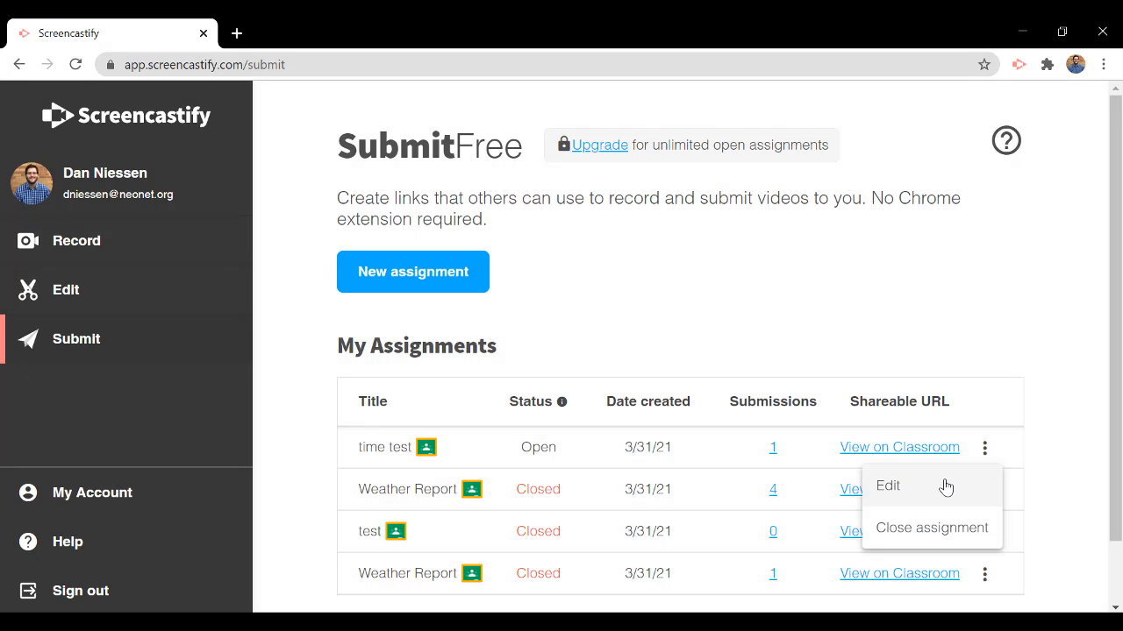
click(921, 528)
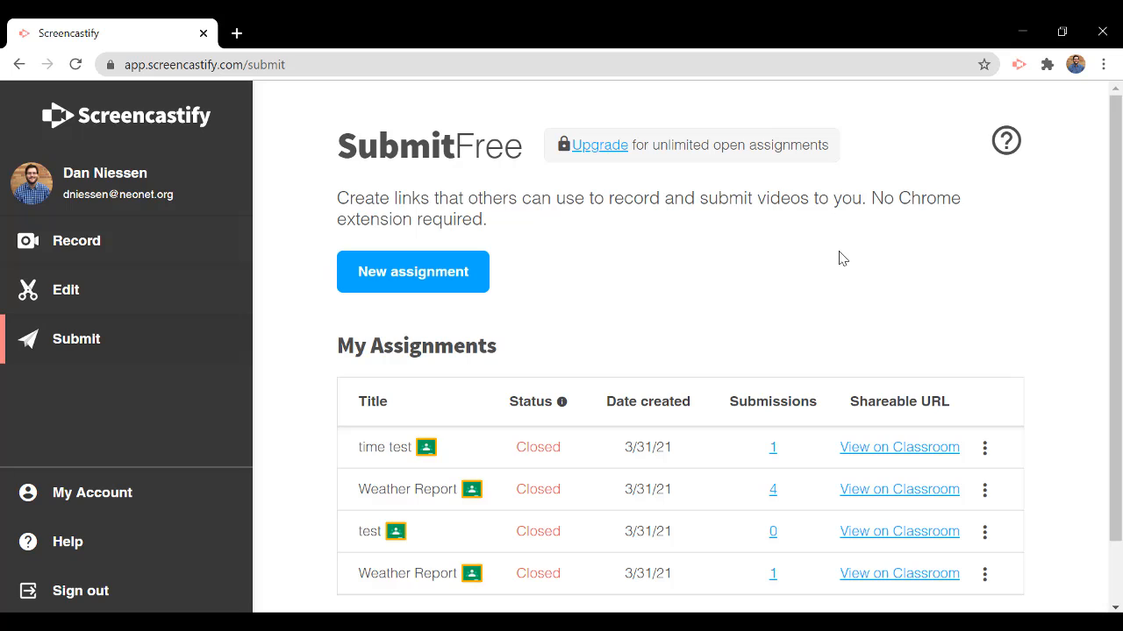